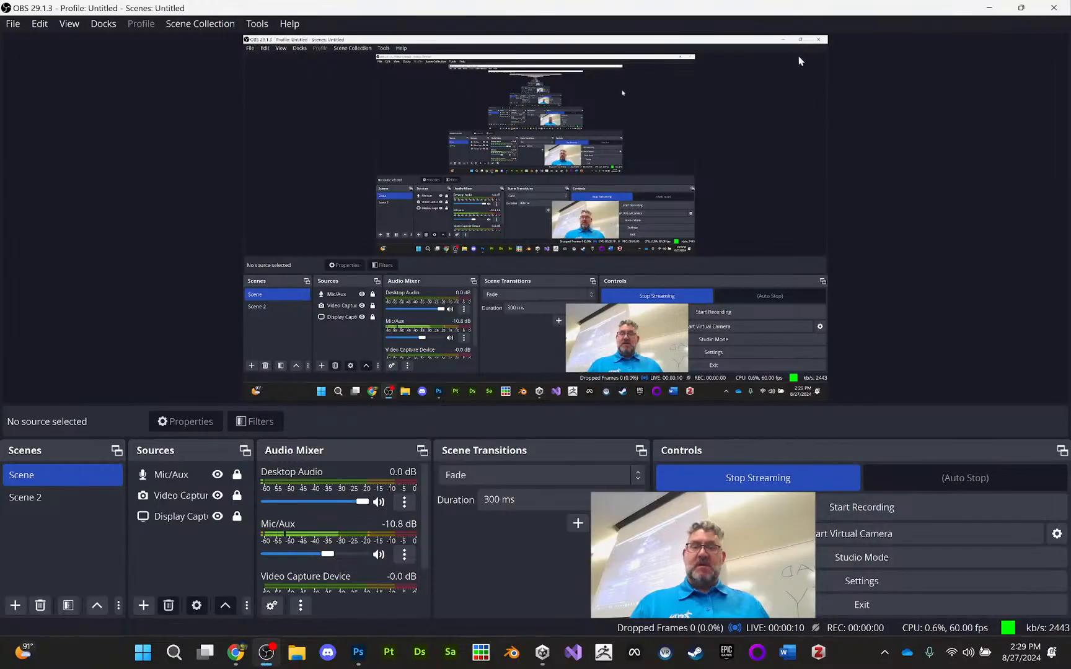
Switch to Unity Hub and start a new project from the 2D (Built-In Render Pipeline) template
left_click(989, 7)
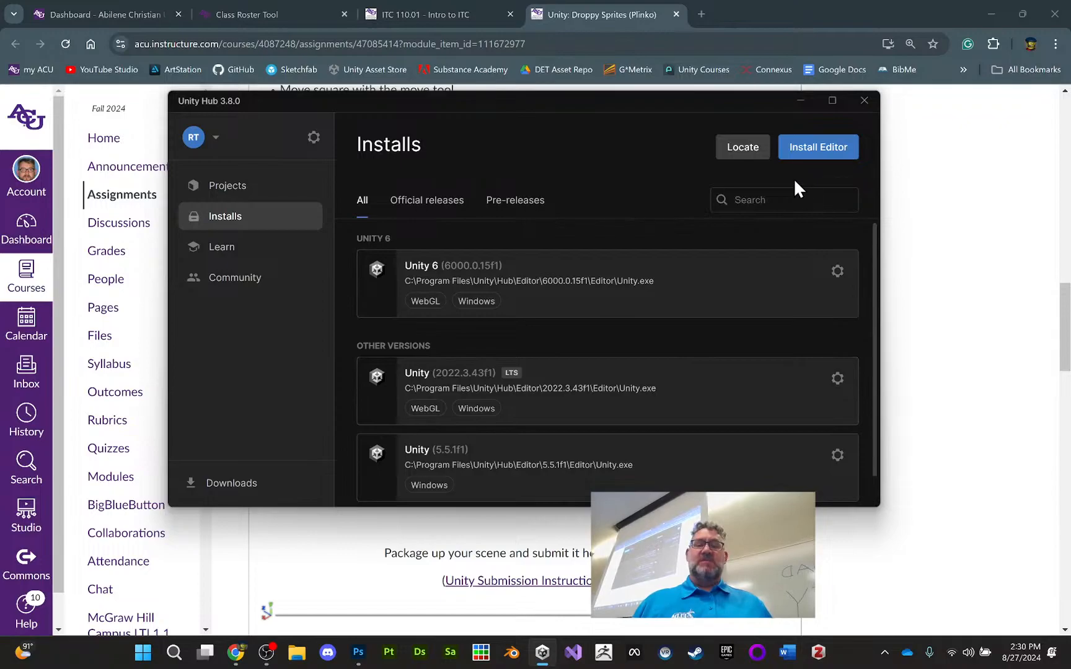
left_click(223, 187)
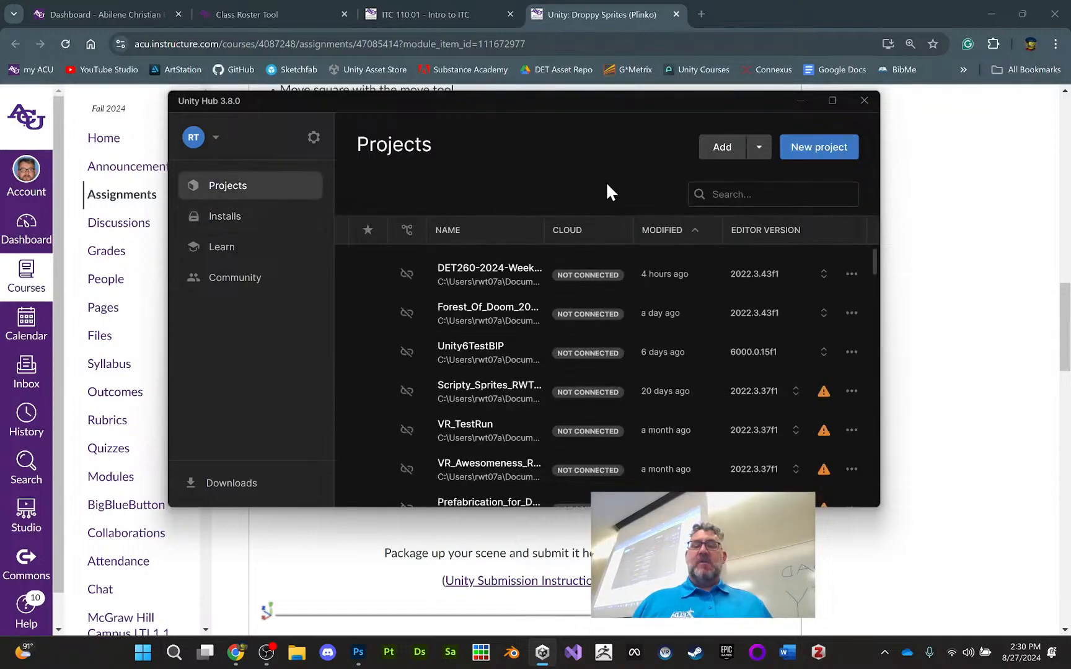
left_click(828, 150)
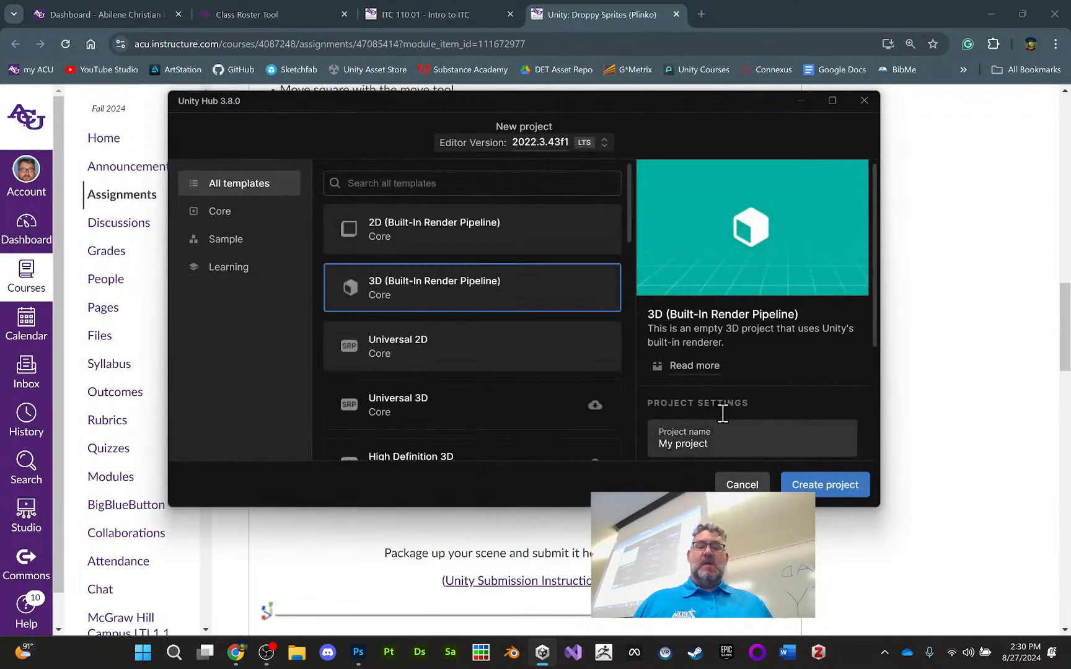
left_click(445, 237)
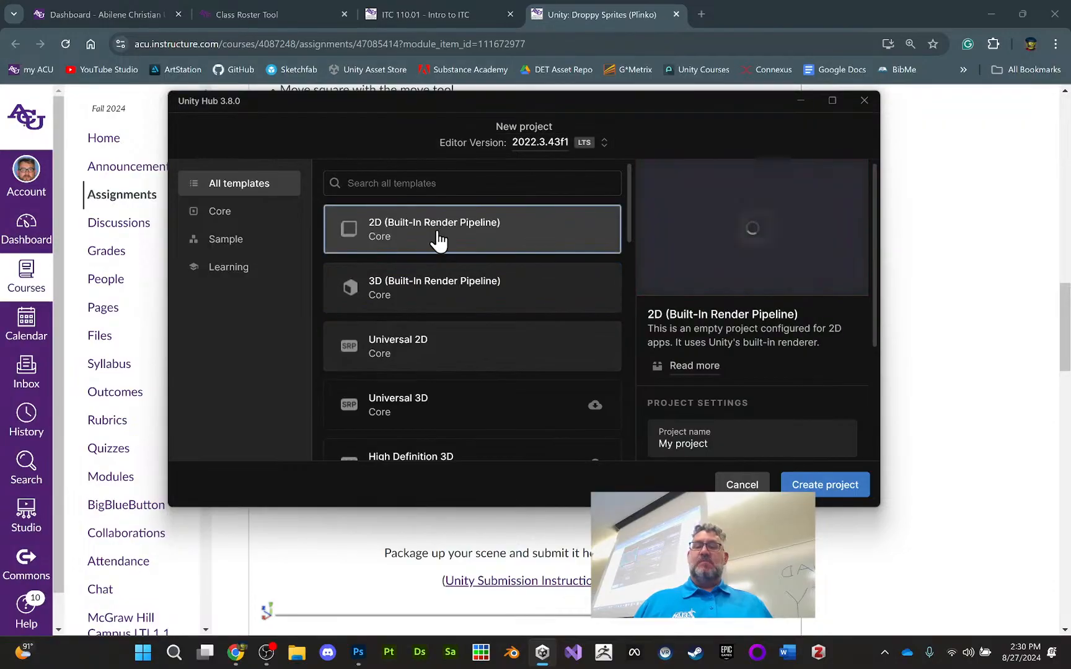
Name the new project ITC110-RWT-2024
scroll(722, 401, "down", 3)
left_click_drag(731, 302, 655, 300)
key("BackSpace")
type("ITC110-")
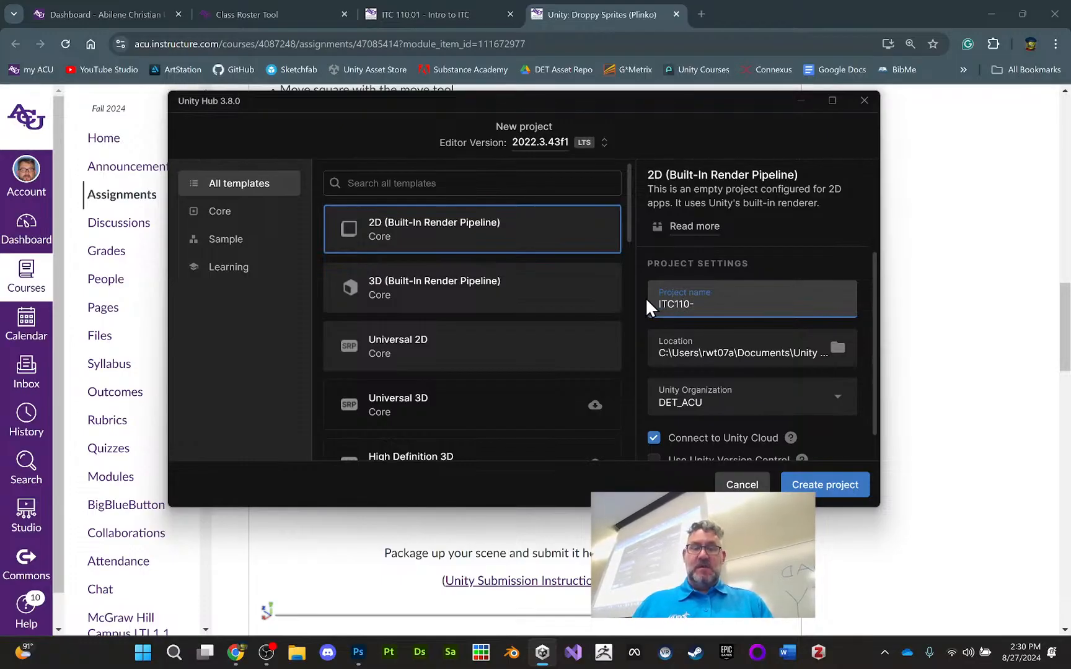
type("RWT")
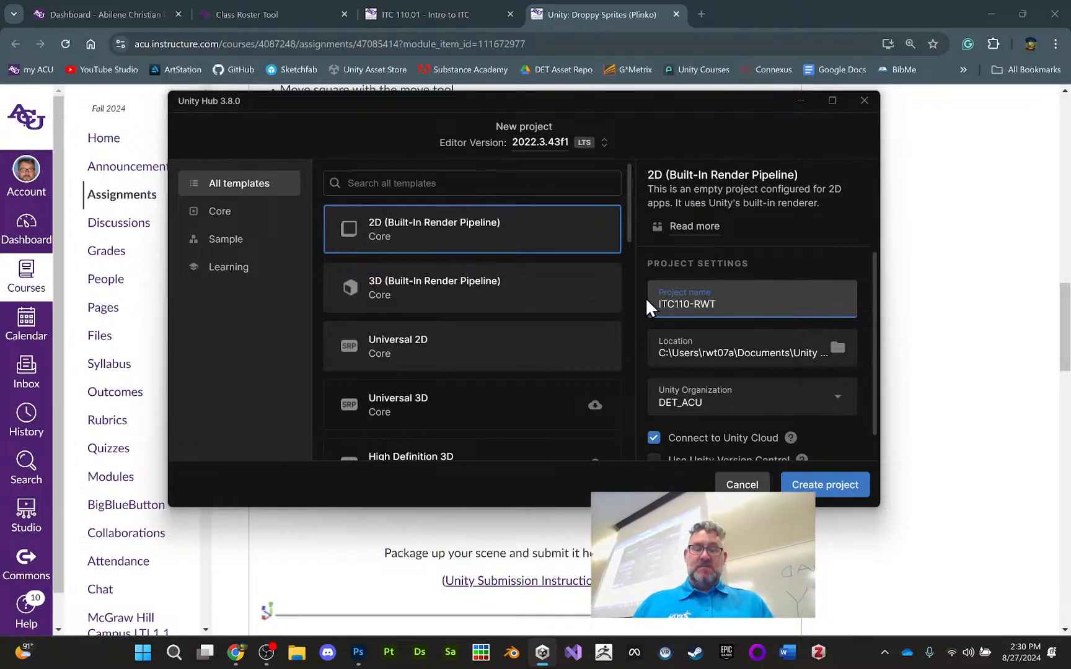
type("-2024")
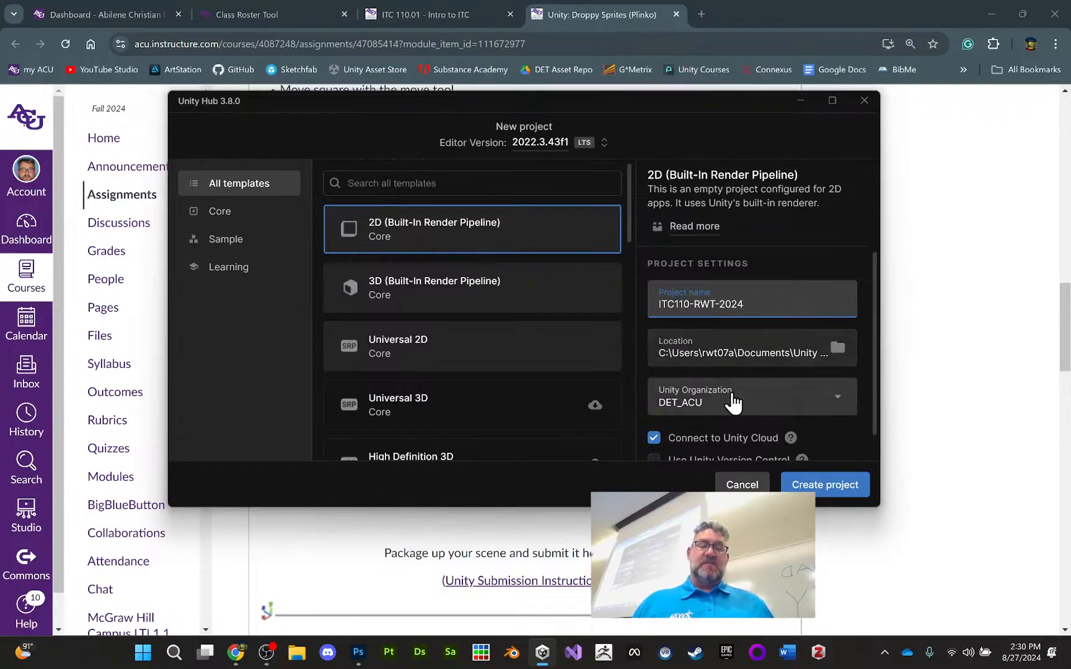
Turn off the project's Unity Cloud connection and create the project
left_click(653, 438)
scroll(658, 384, "down", 1)
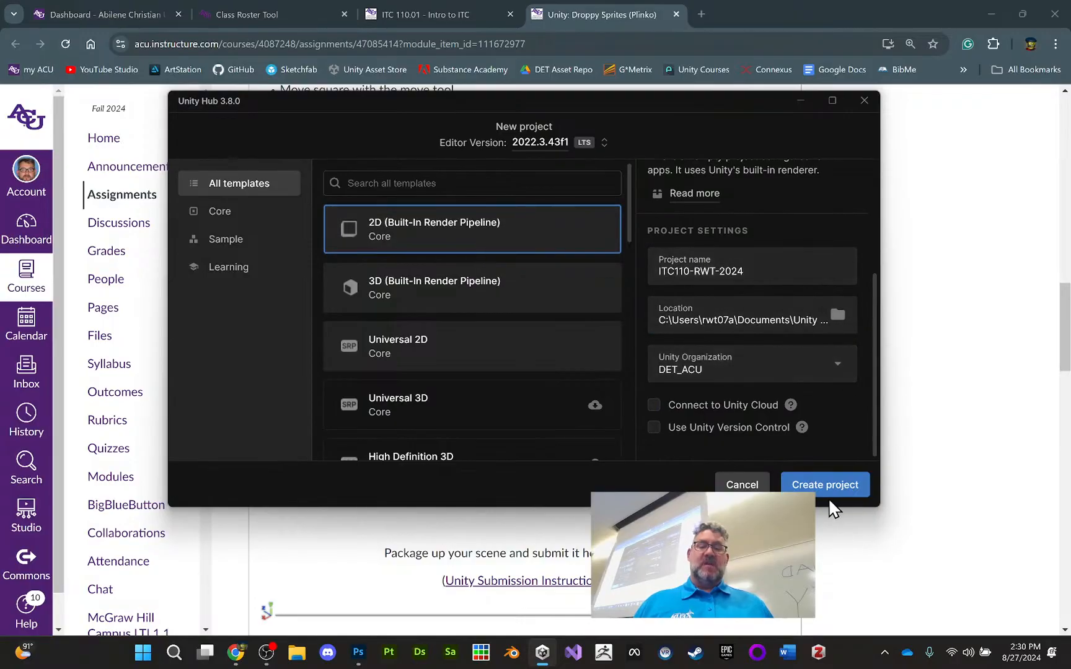
left_click(834, 484)
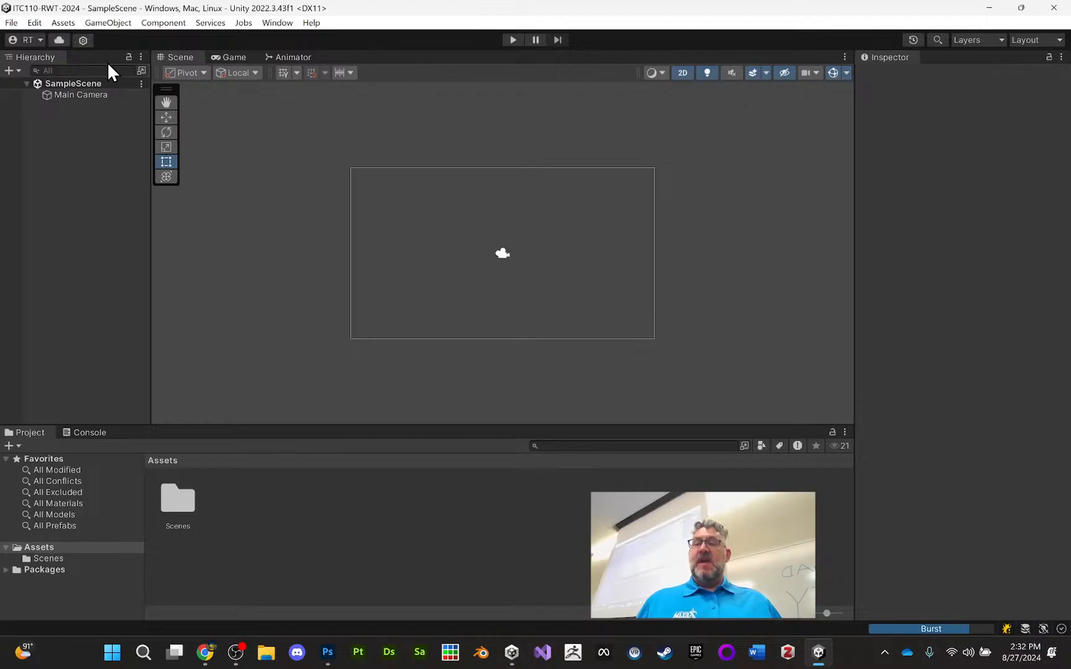
Examine the main camera's settings and its rectangular frame in the scene
mouse_move(517, 250)
middle_mouse_down()
mouse_move(458, 259)
mouse_move(443, 226)
mouse_move(521, 283)
mouse_move(535, 259)
middle_mouse_up()
scroll(535, 259, "up", 2)
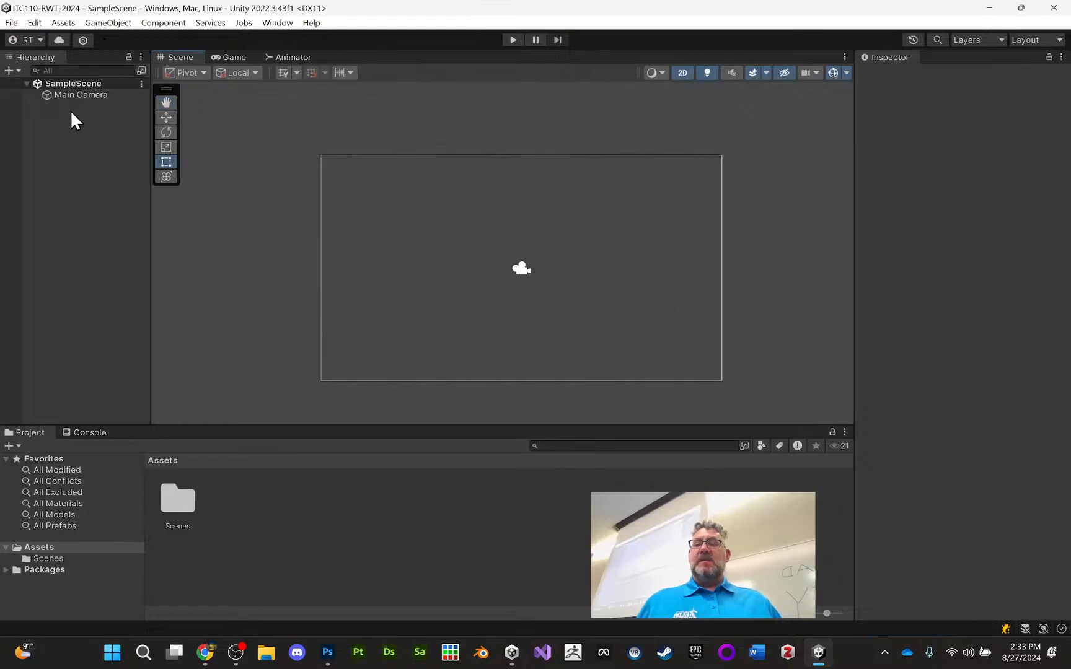
left_click(82, 95)
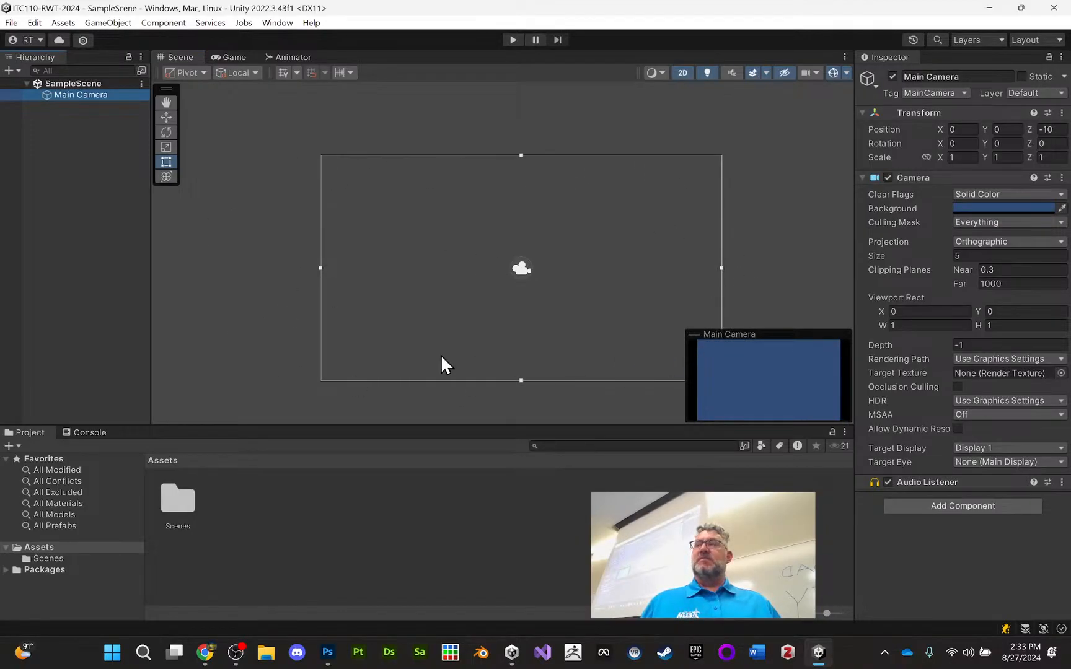
left_click(552, 273)
middle_click_drag(552, 272, 551, 272)
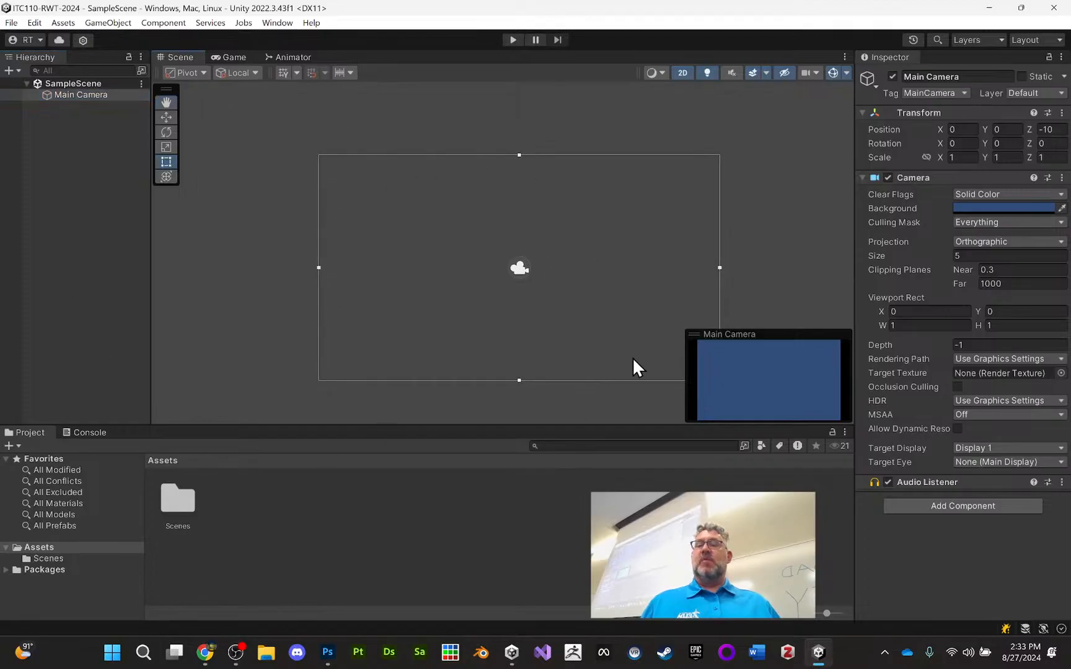
middle_click_drag(652, 187, 645, 177)
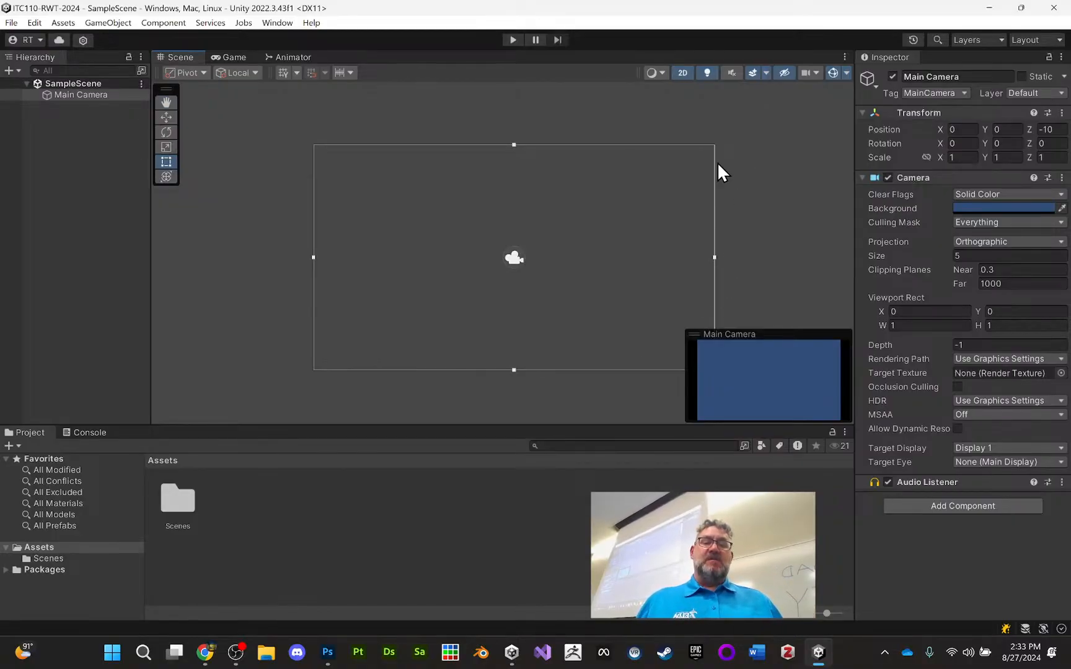
middle_click_drag(626, 176, 580, 158)
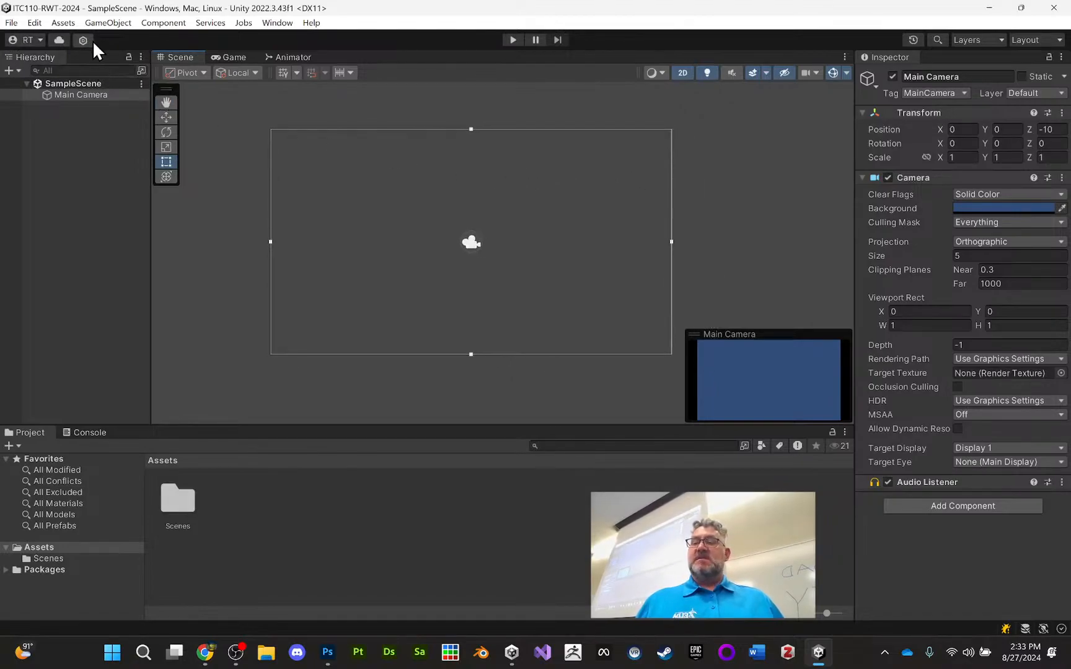
Add a square sprite and stretch it into a thin floor along the camera frame's bottom edge, scaled about 18.2 by 0.38
left_click(91, 23)
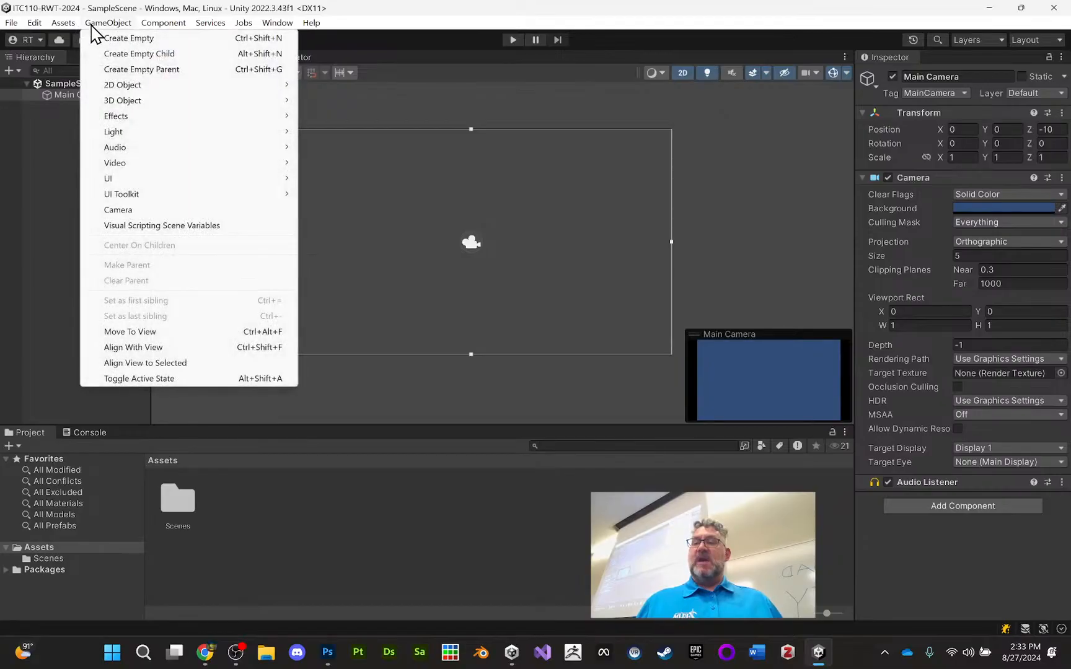
mouse_move(134, 85)
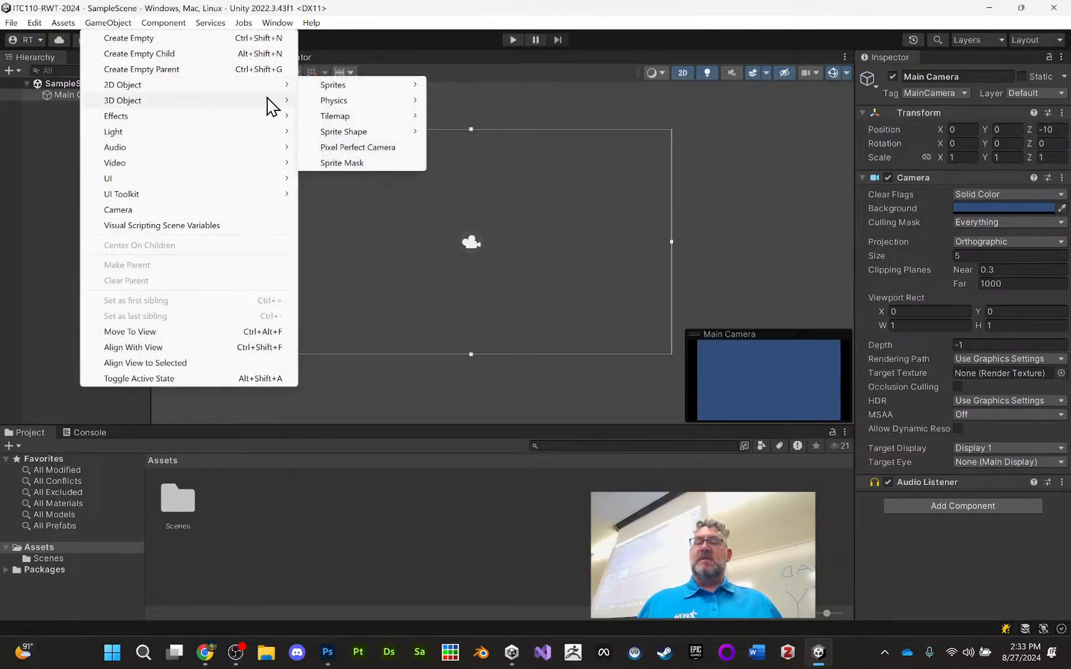
mouse_move(358, 91)
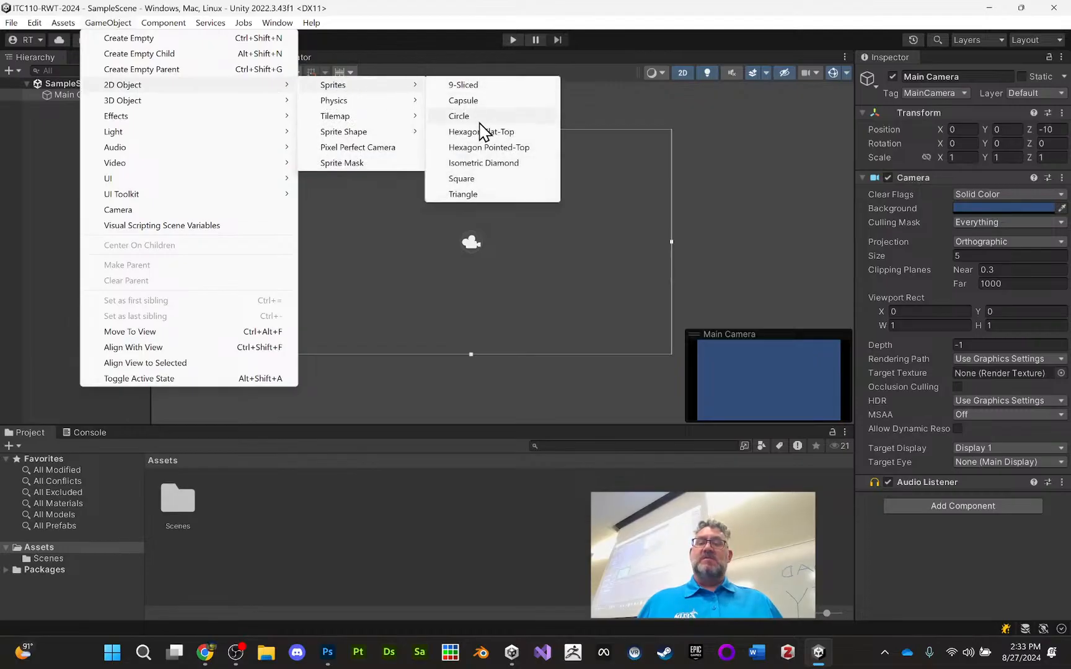
left_click(474, 180)
left_click_drag(502, 254, 265, 343)
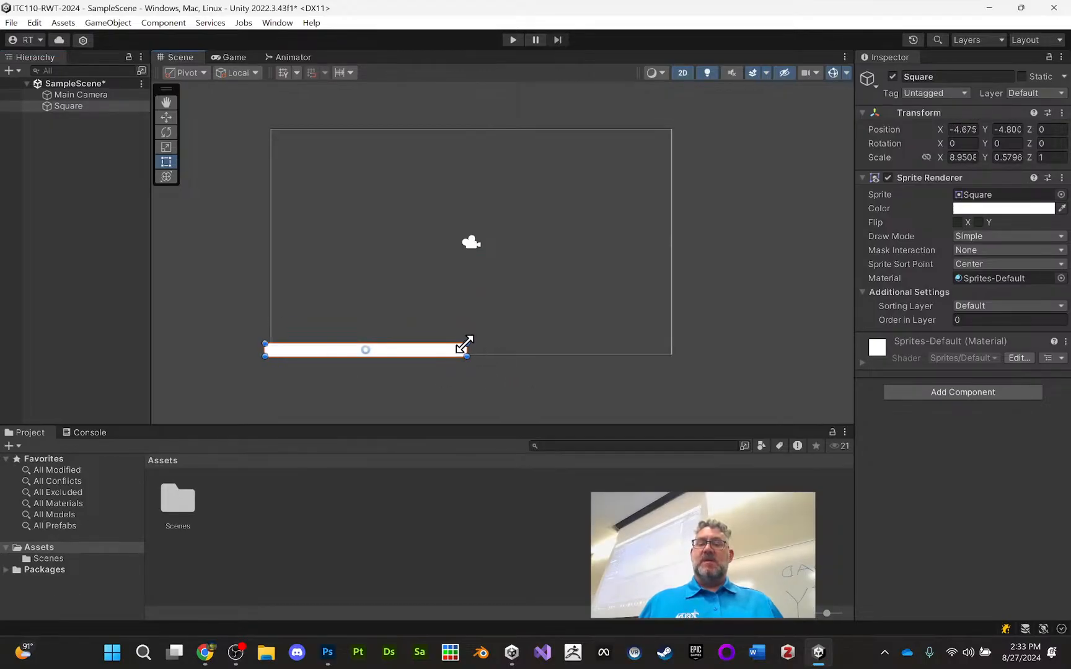
left_click_drag(466, 346, 673, 349)
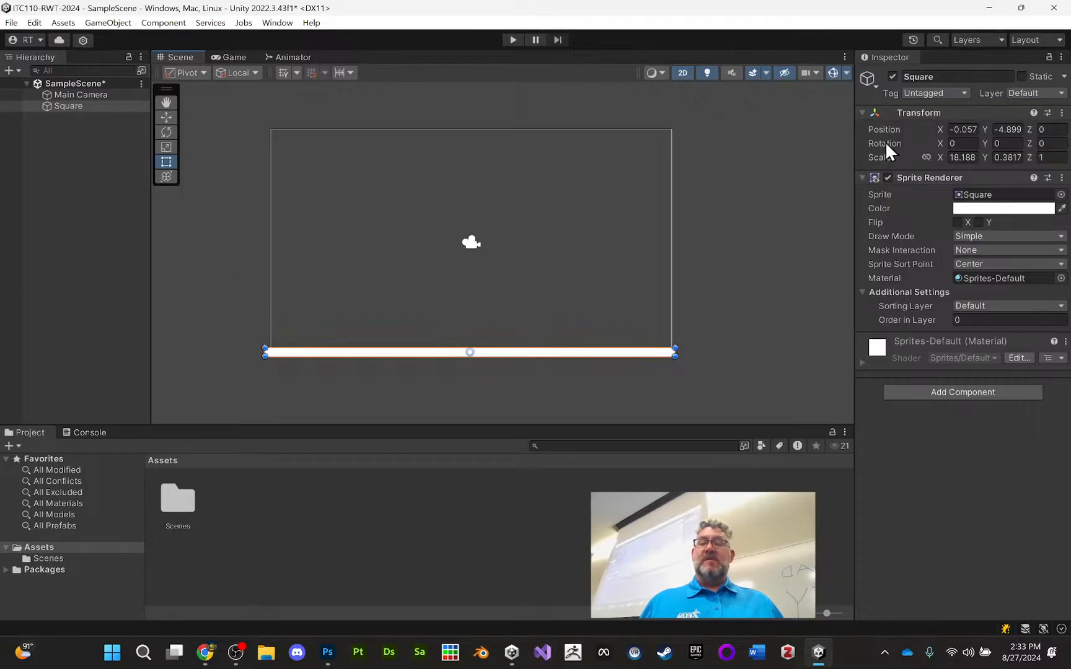
Rename the floor sprite as Ground
left_click(947, 76)
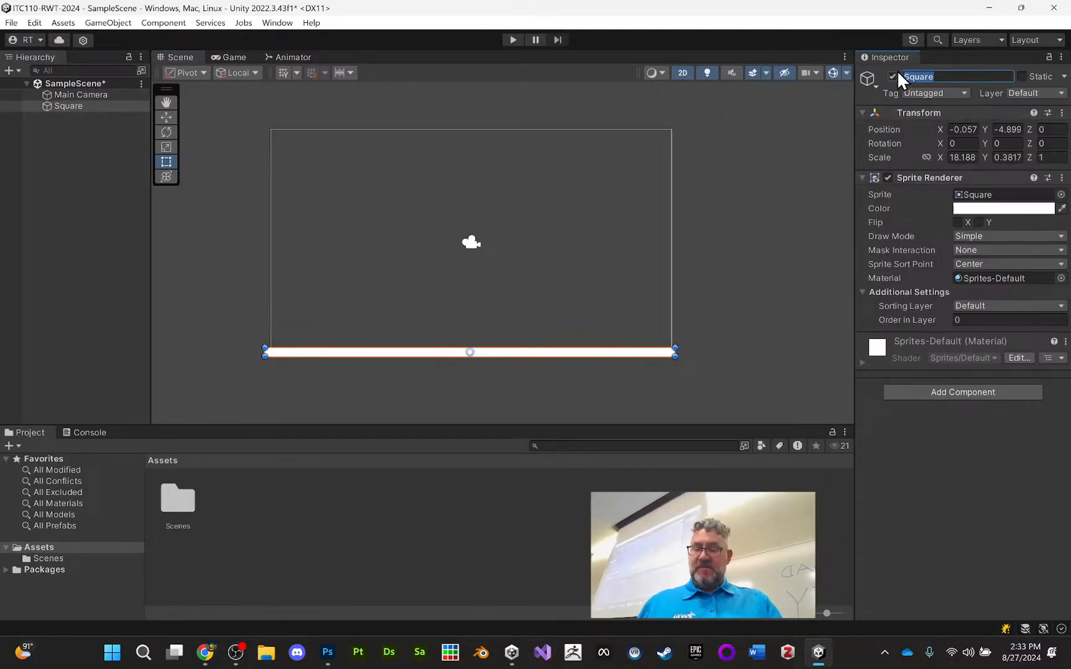
type("Ground")
key("Return")
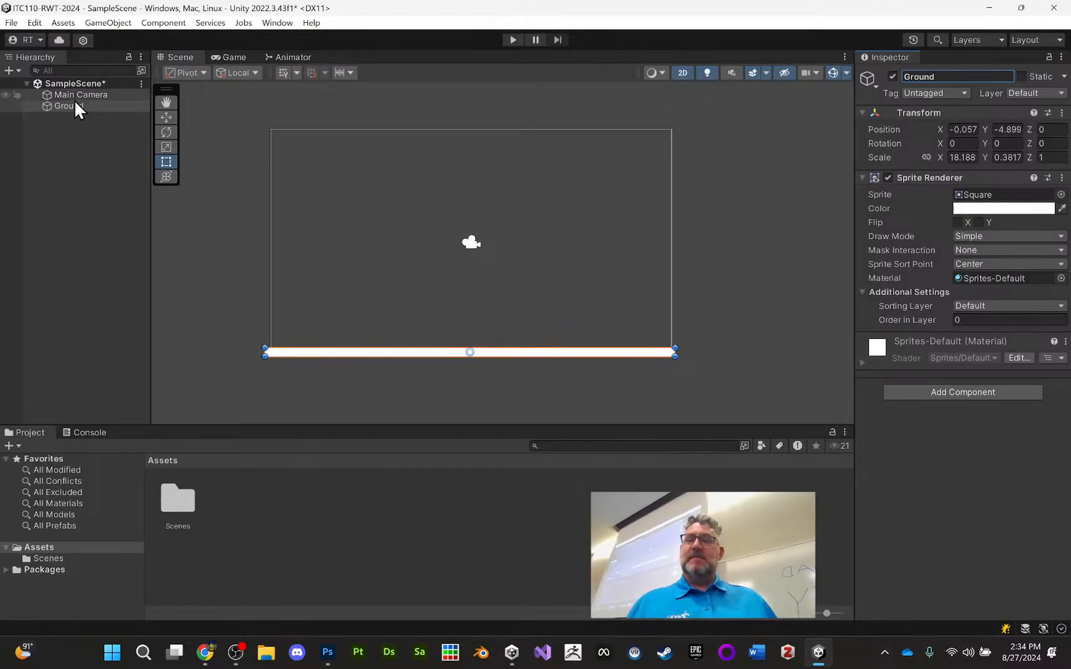
Add another square sprite and shape it into a tall bar along the camera frame's right edge, scaled about 0.68 by 9.6
left_click(106, 22)
mouse_move(153, 85)
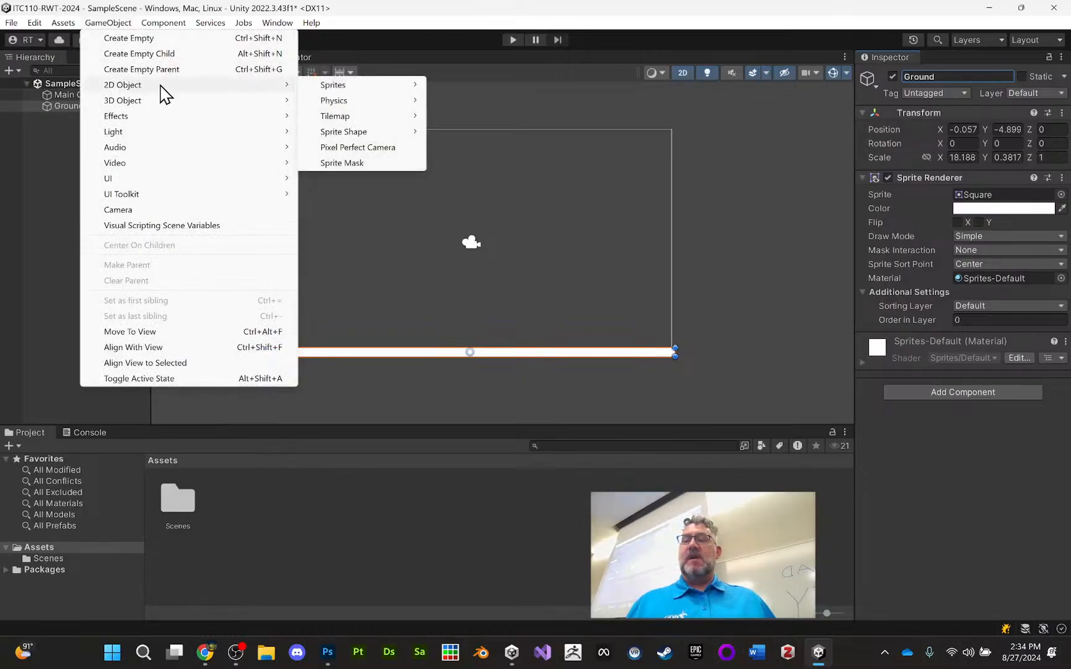
mouse_move(365, 138)
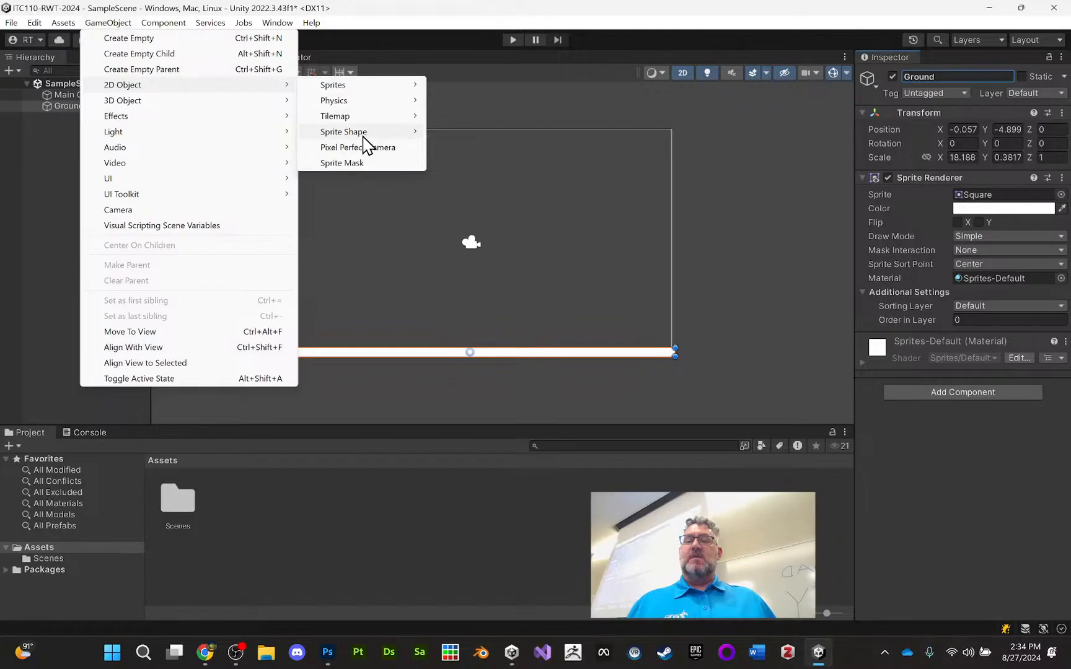
mouse_move(394, 87)
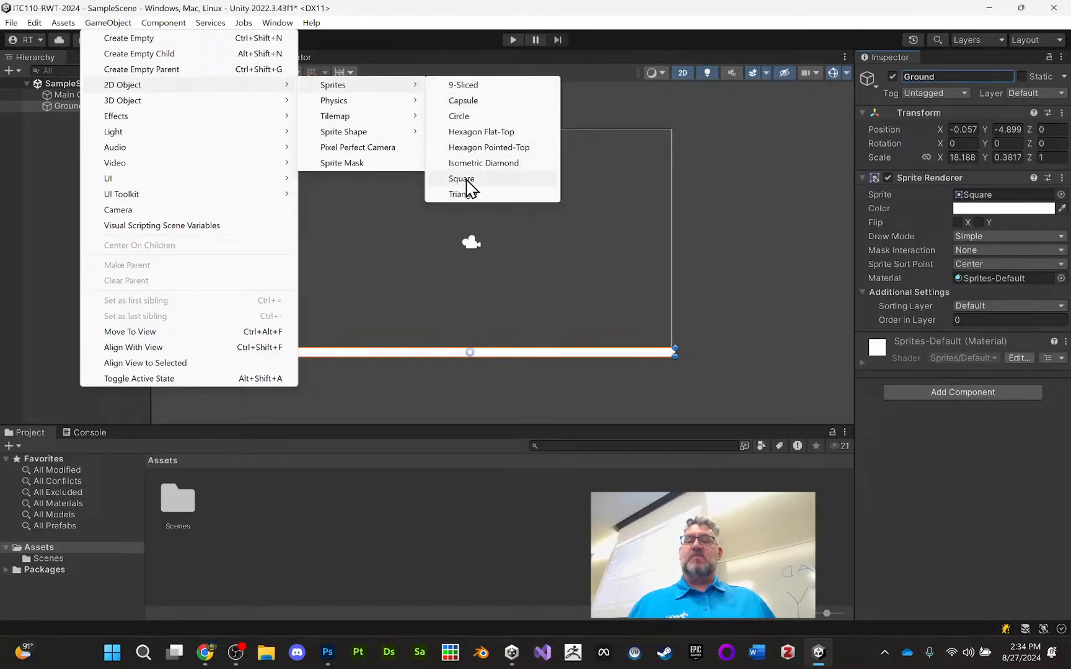
left_click(466, 179)
left_click_drag(502, 253, 663, 128)
left_click_drag(684, 274, 678, 343)
Rename the tall bar sprite as wall
left_click(953, 76)
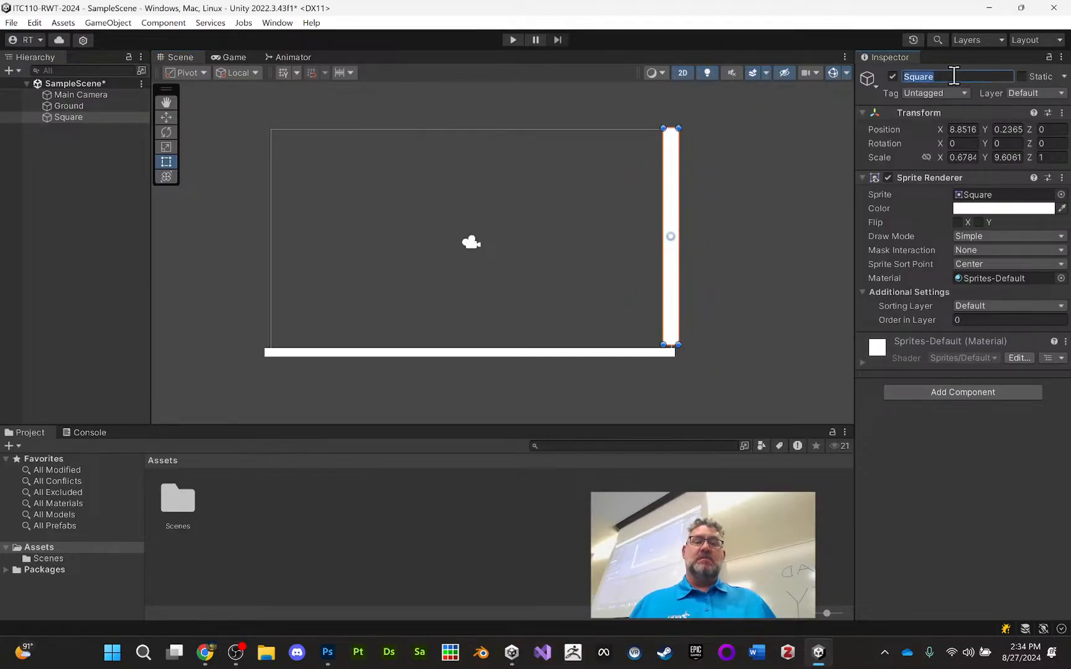
type("wall")
key("Return")
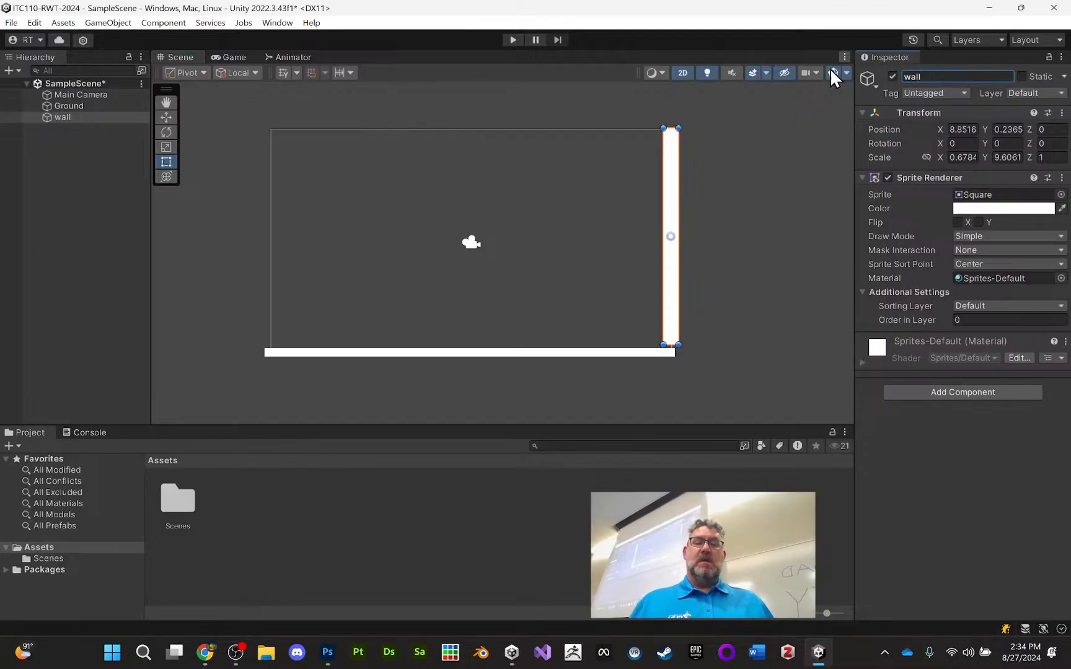
Duplicate the wall onto the camera frame's left edge at about X -8.73, and lower the original to about Y 0.13
left_click(97, 116)
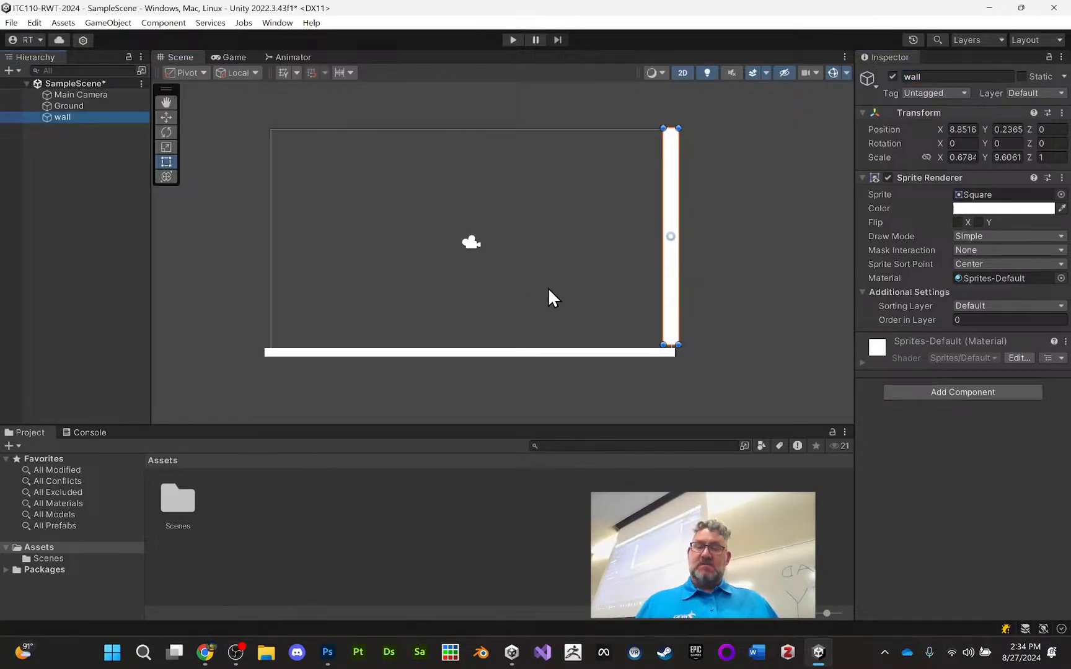
key("ctrl+d")
left_click_drag(669, 235, 271, 239)
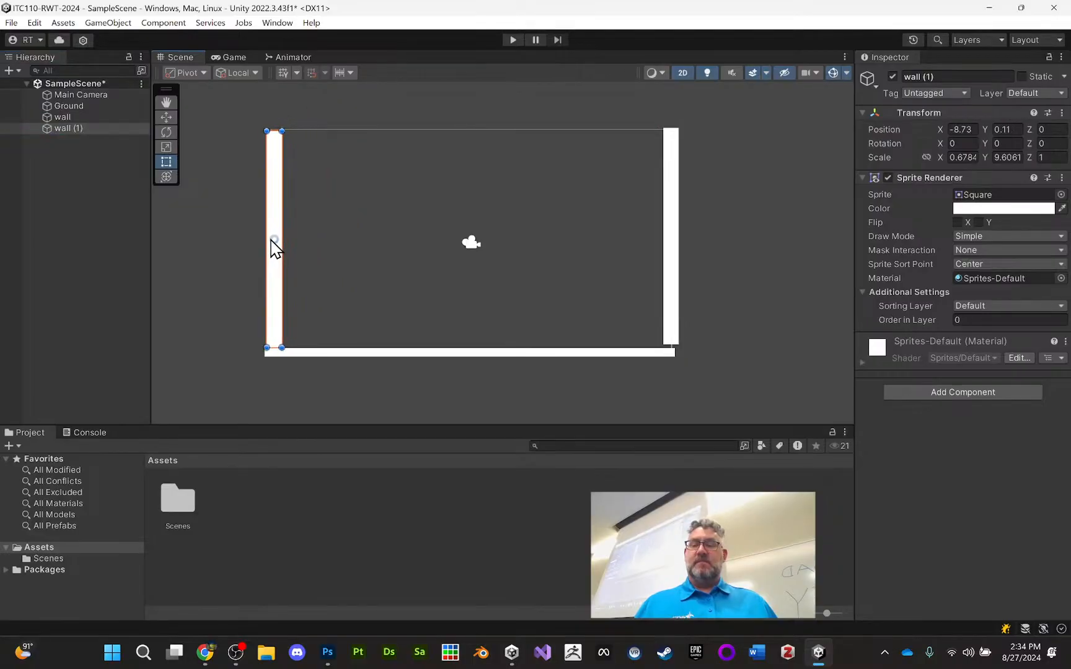
left_click(724, 189)
left_click(671, 194)
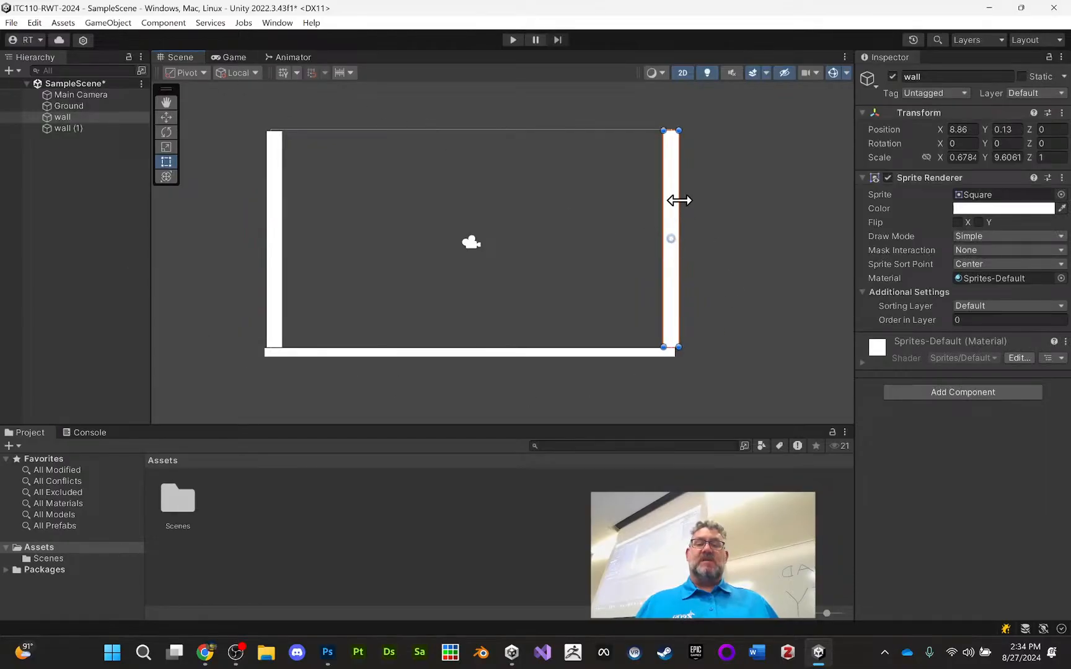
Add an Isometric Diamond sprite and place it between the walls at about X 4, Y -0.4
left_click(120, 22)
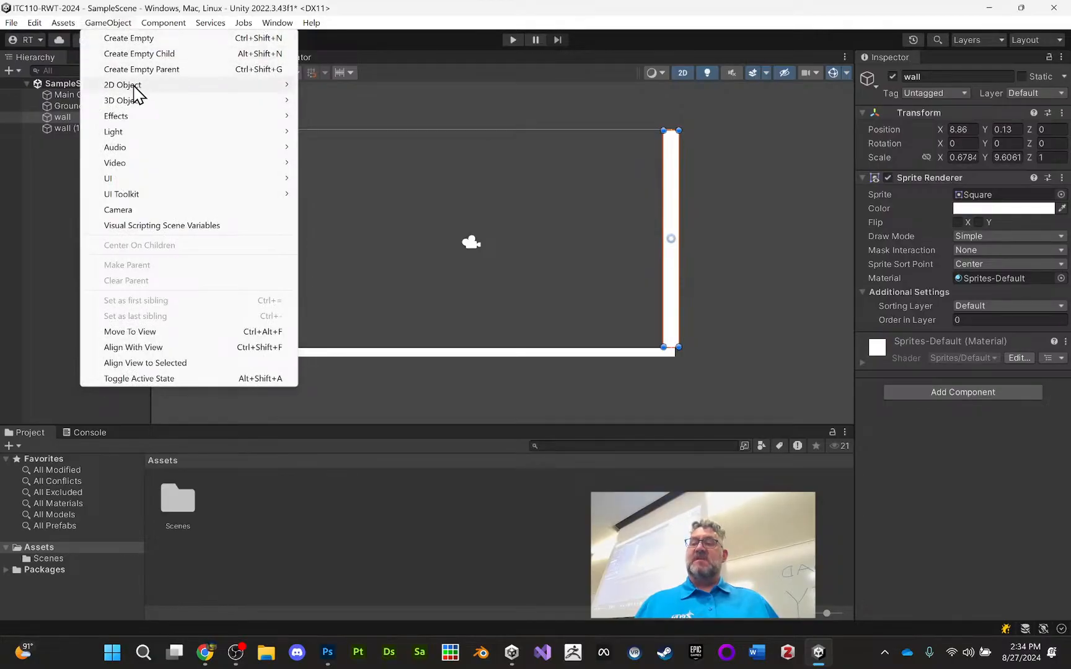
mouse_move(372, 87)
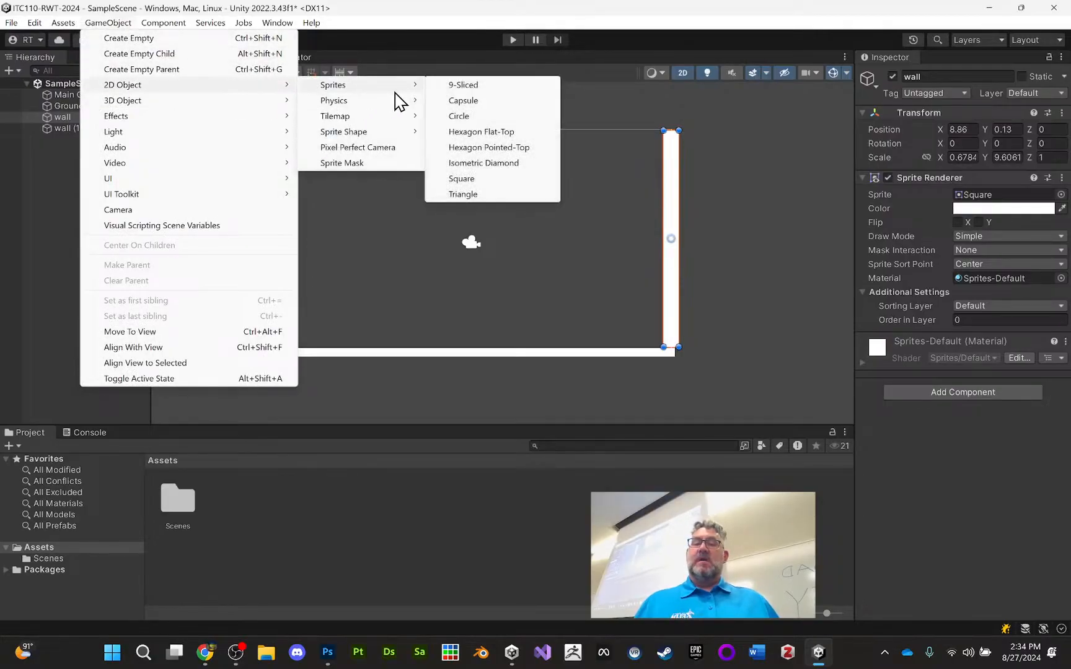
left_click(514, 162)
left_click_drag(505, 254, 566, 251)
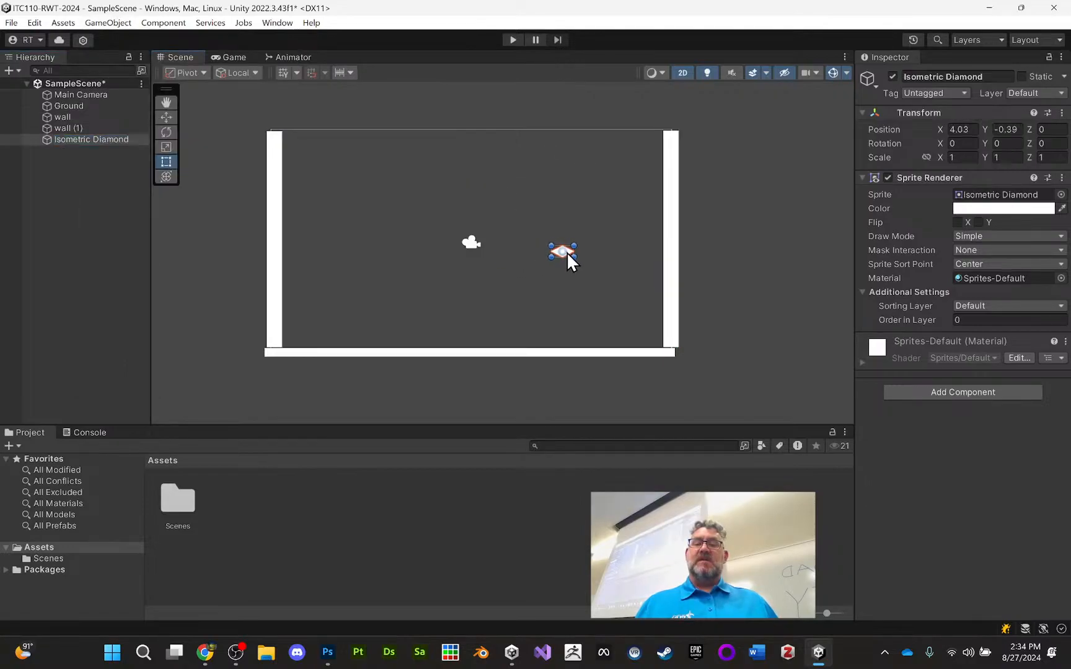
Duplicate the diamond twice, placing one copy lower near the middle and the other near the left wall
key("ctrl+d")
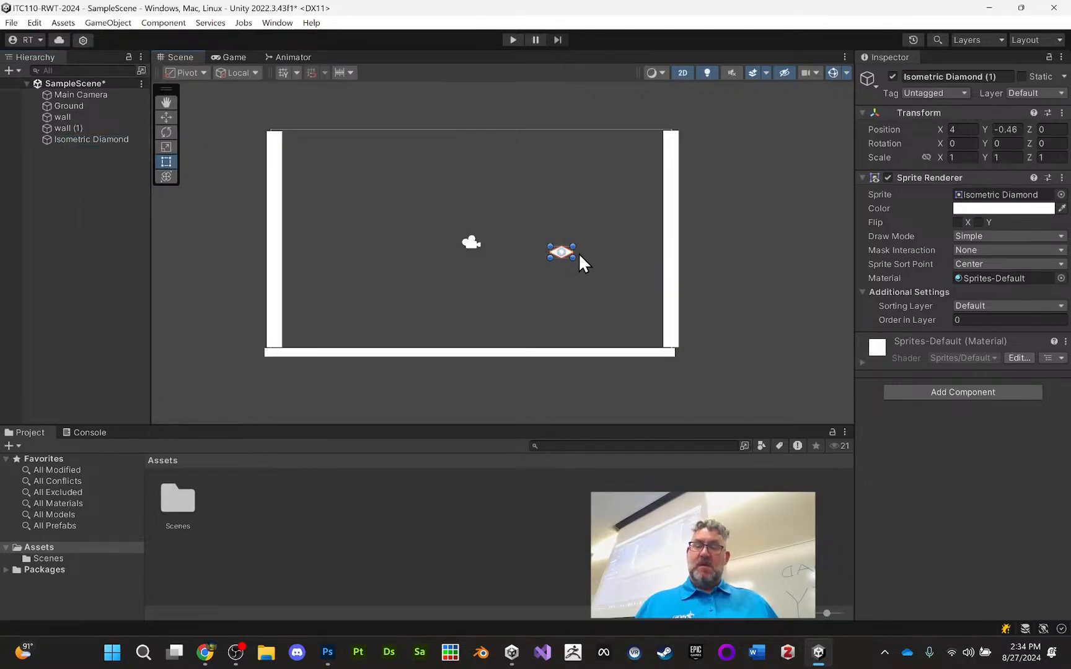
left_click_drag(564, 251, 434, 294)
key("ctrl+d")
left_click(563, 184)
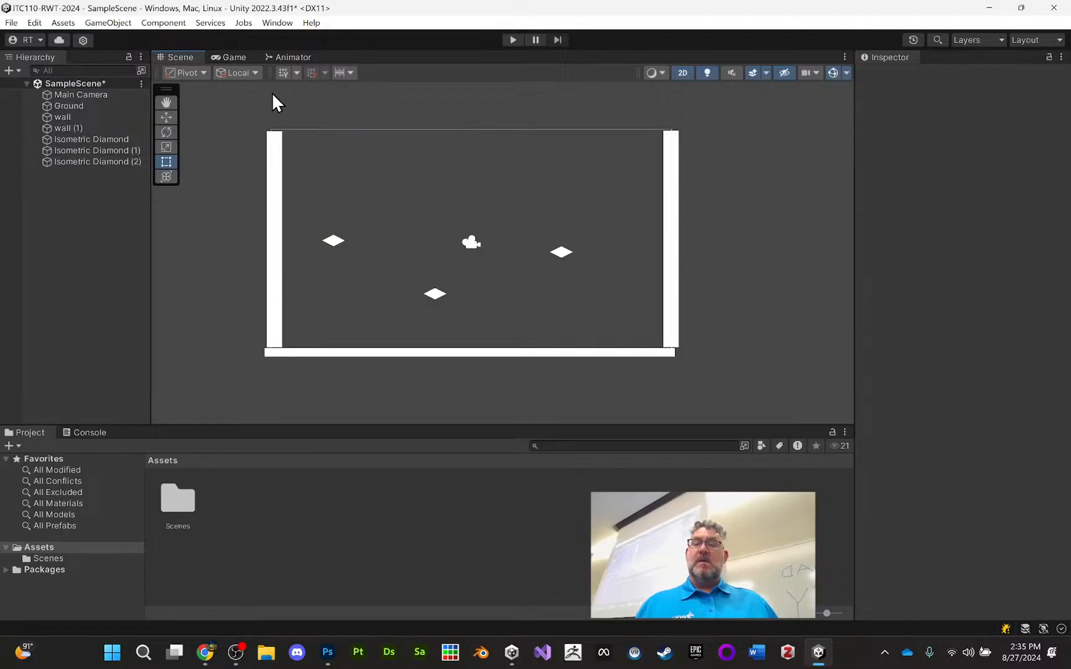
Add a Circle sprite and place it above the diamonds at about X 0.52, Y 2.19
left_click(122, 28)
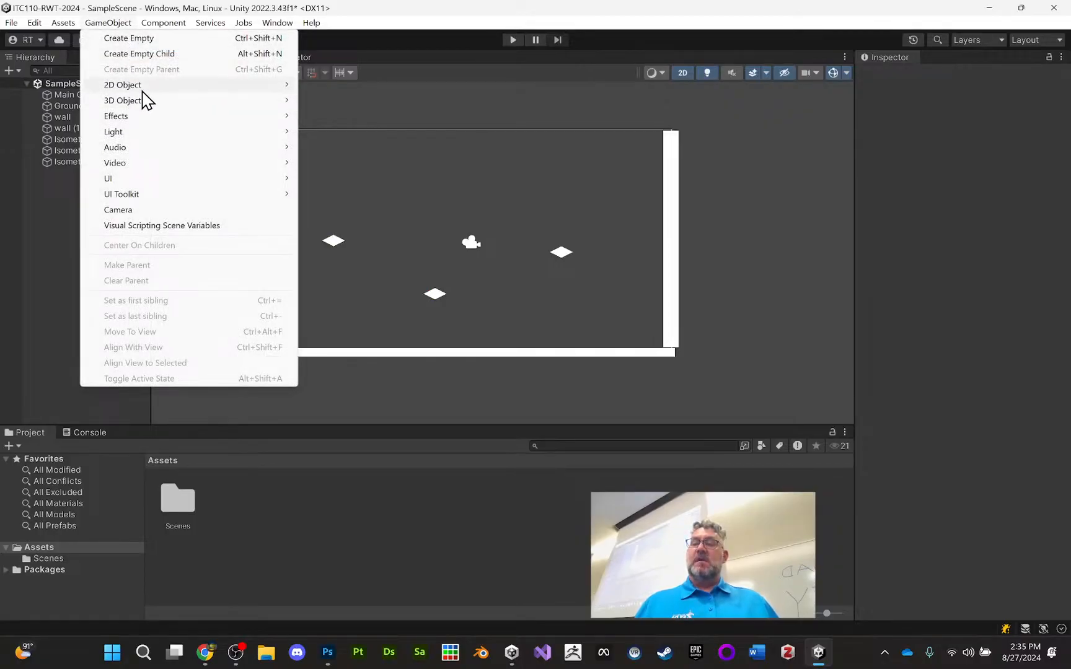
mouse_move(146, 87)
mouse_move(380, 90)
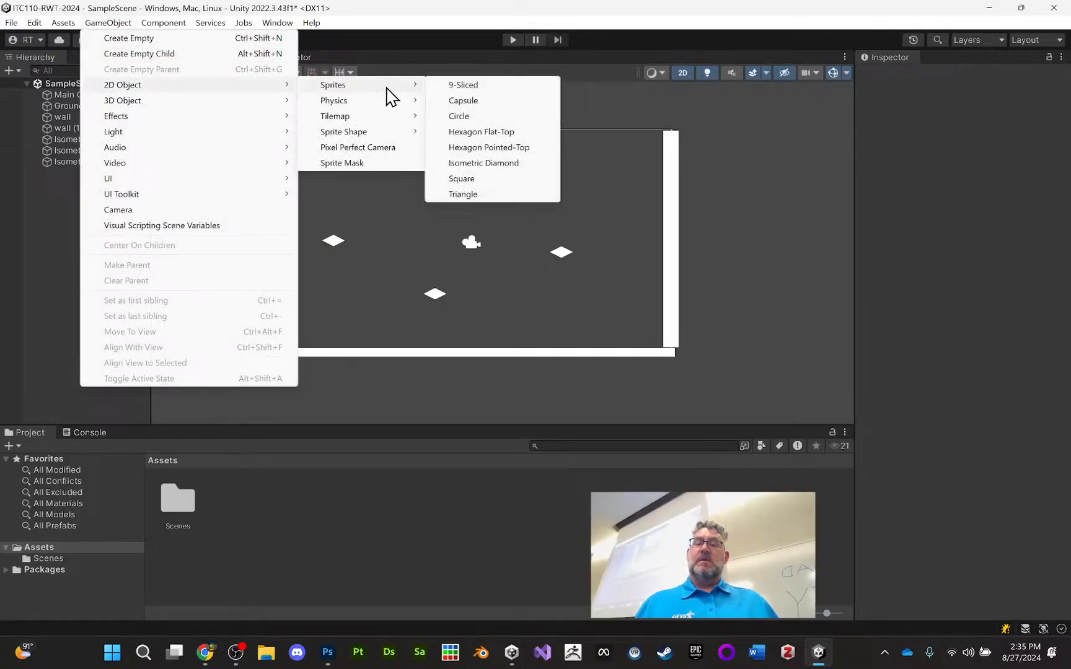
left_click(485, 113)
left_click_drag(509, 253, 483, 194)
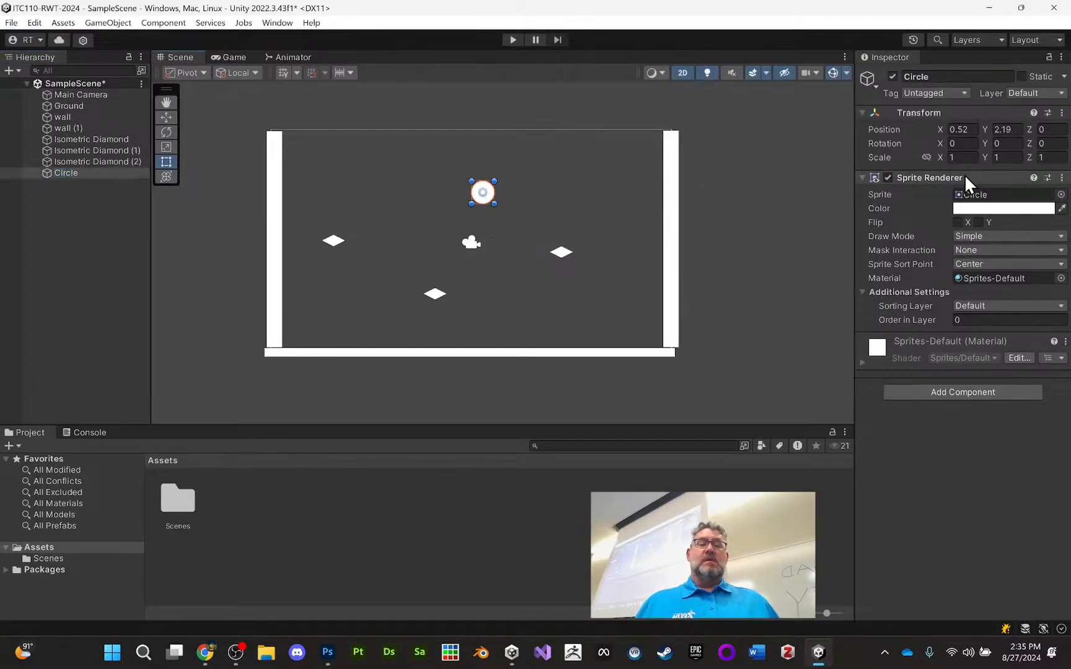
Color the circle sprite bright red
left_click(986, 208)
mouse_move(994, 301)
left_mouse_down()
mouse_move(1032, 281)
mouse_move(1029, 266)
left_mouse_up()
left_click(719, 198)
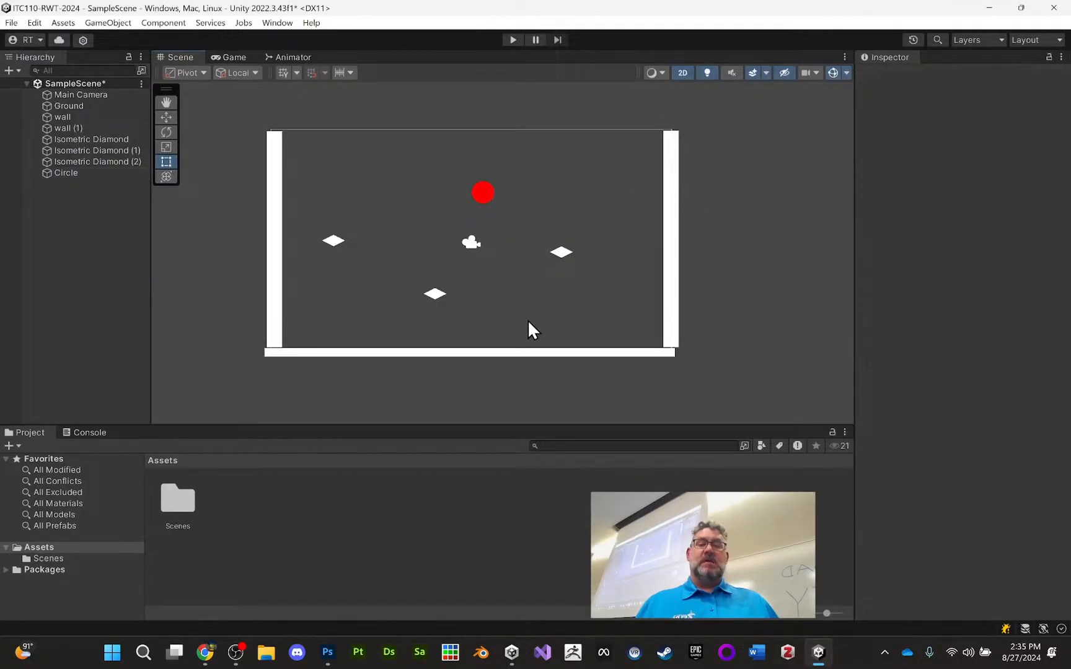
Color the Ground sprite green with hex value 21D500
left_click(526, 352)
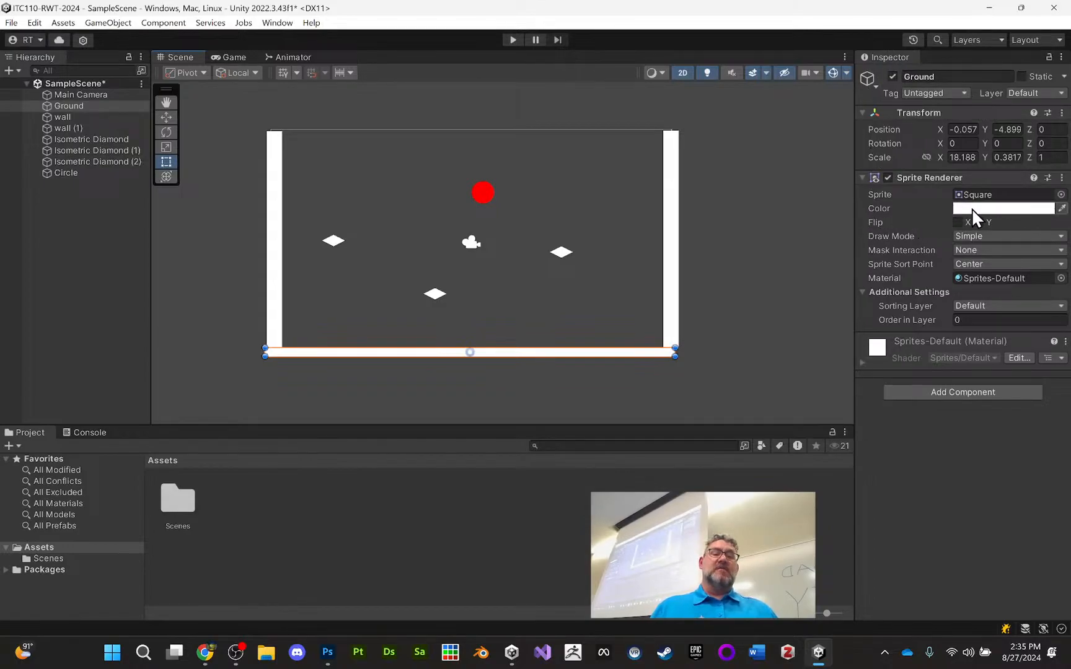
left_click(989, 211)
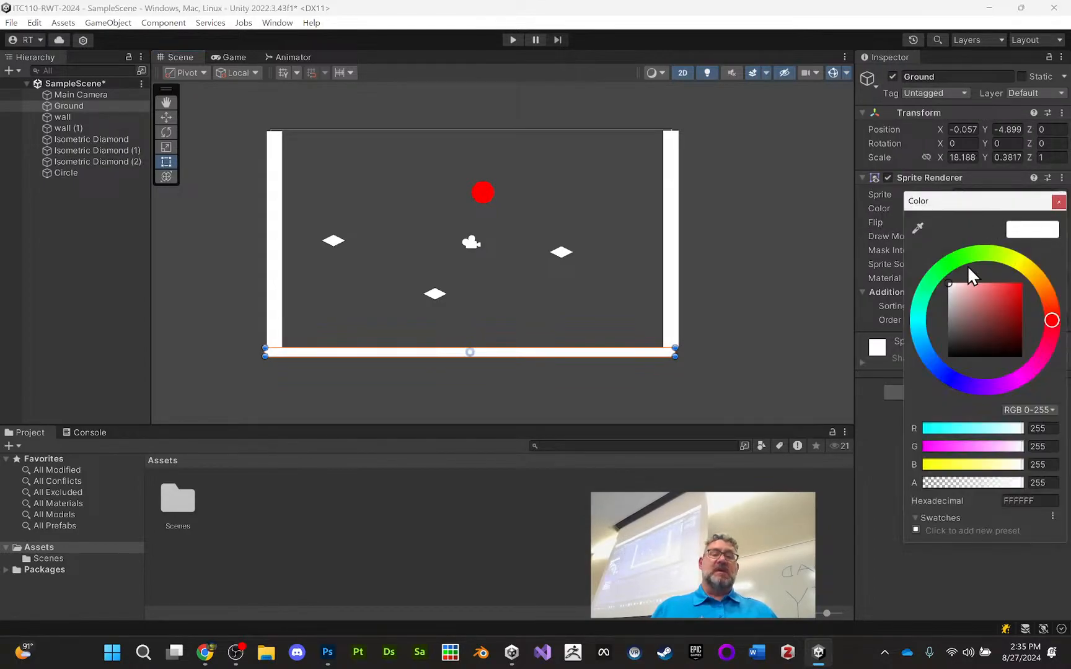
left_click(960, 258)
mouse_move(980, 298)
left_mouse_down()
mouse_move(1028, 282)
mouse_move(1037, 295)
left_mouse_up()
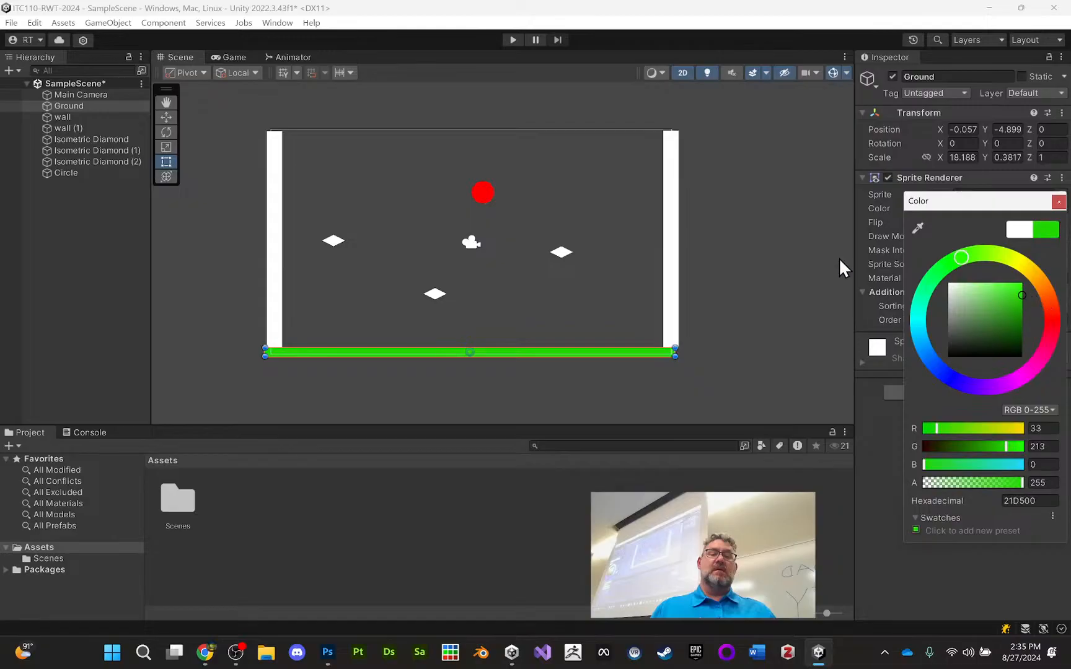
left_click(744, 165)
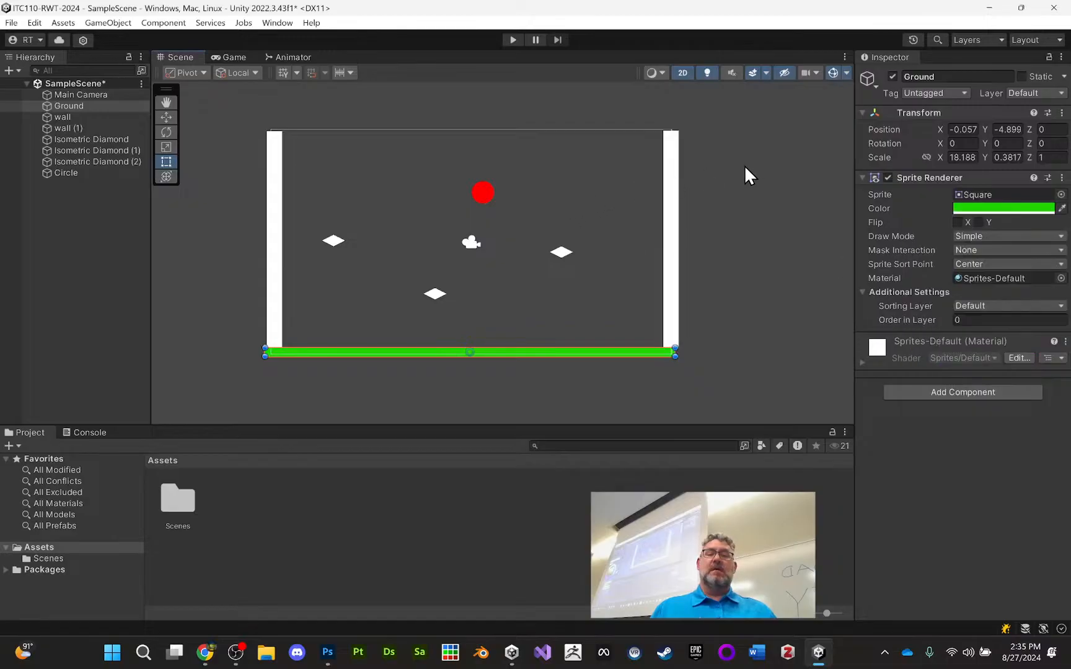
Select the circle and test-run the scene to check how it behaves without physics, ending with play mode stopped
left_click(485, 192)
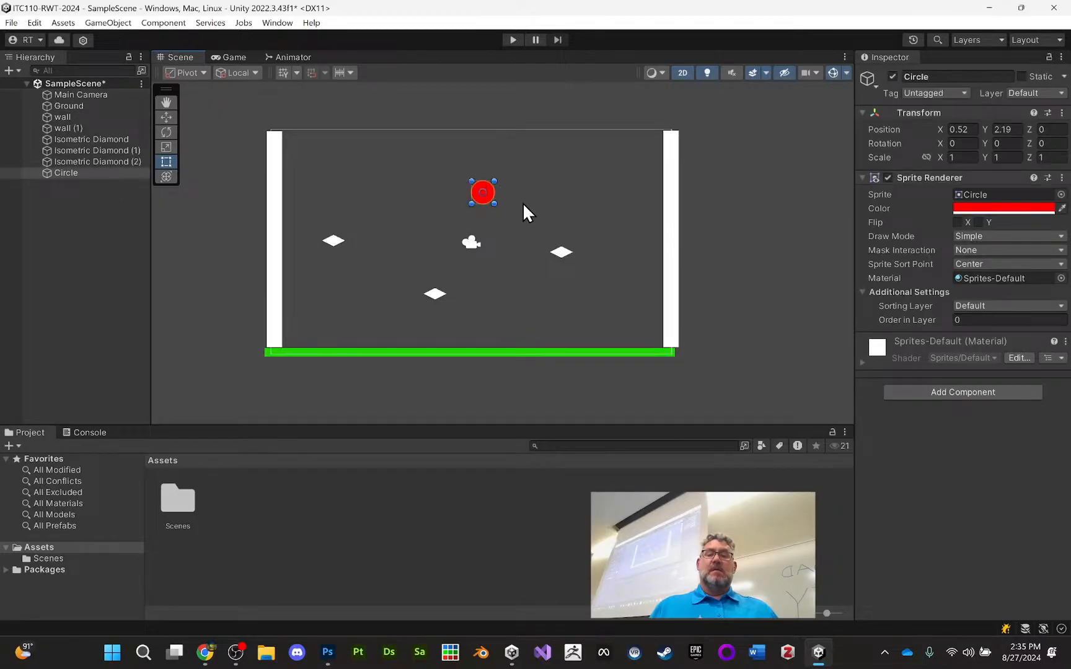
left_click(514, 40)
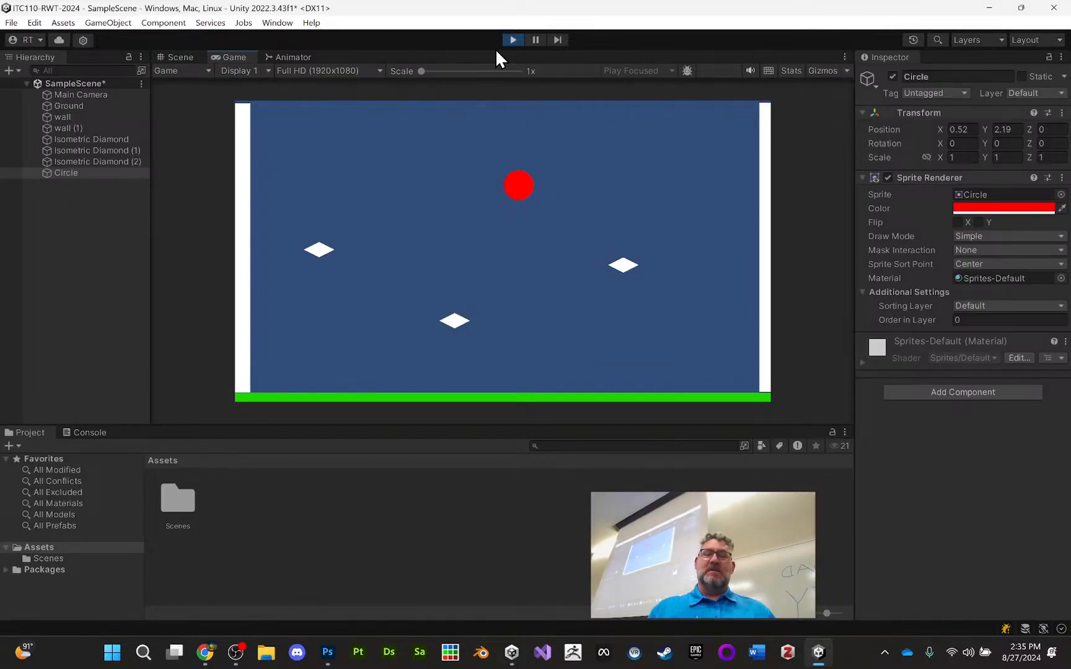
left_click(512, 40)
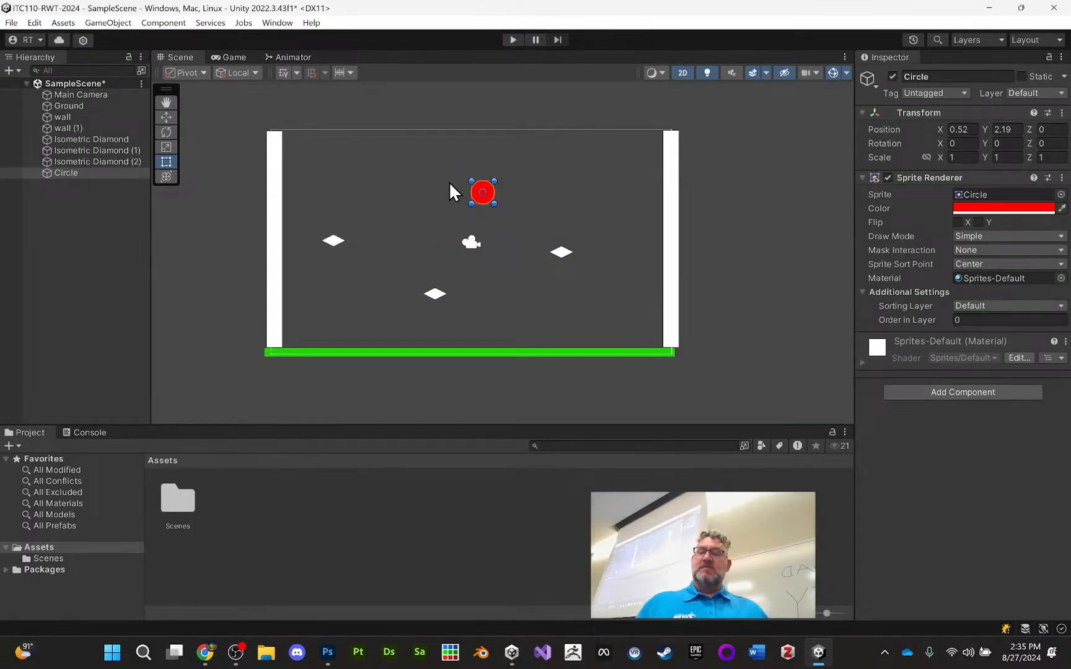
Add a Circle Collider 2D component to the red circle
left_click(988, 390)
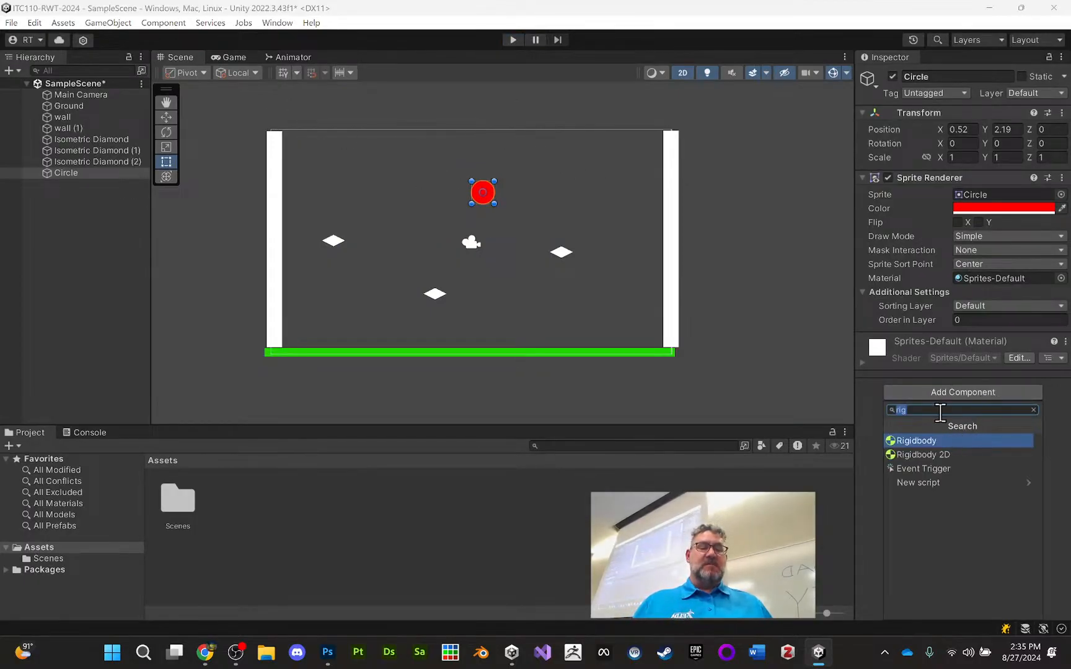
left_click(779, 306)
left_click(478, 194)
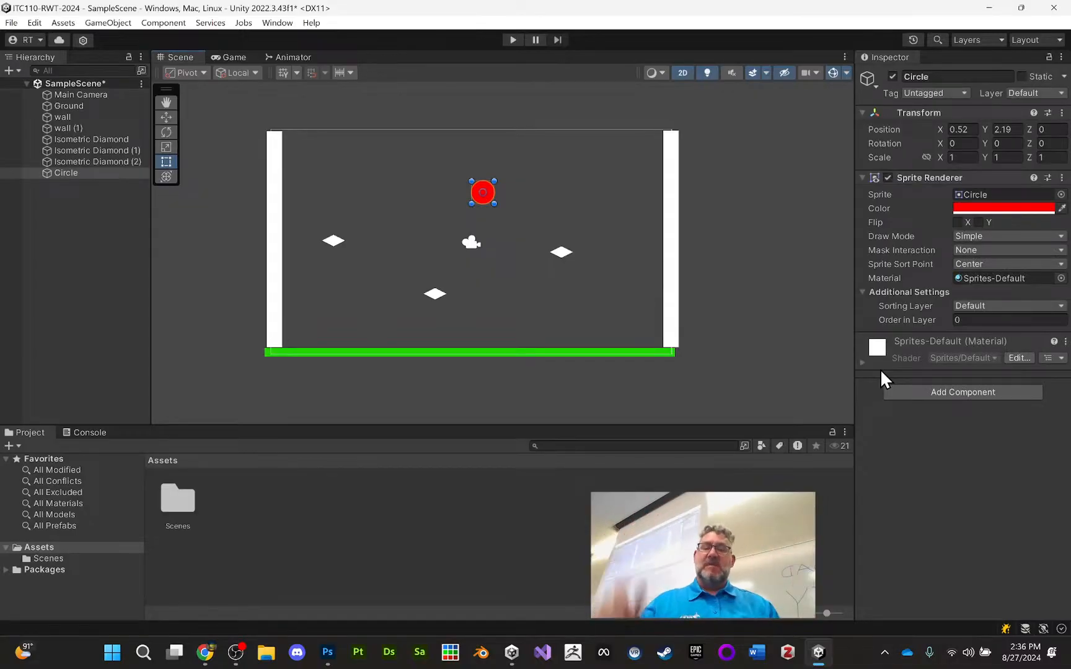
left_click(953, 391)
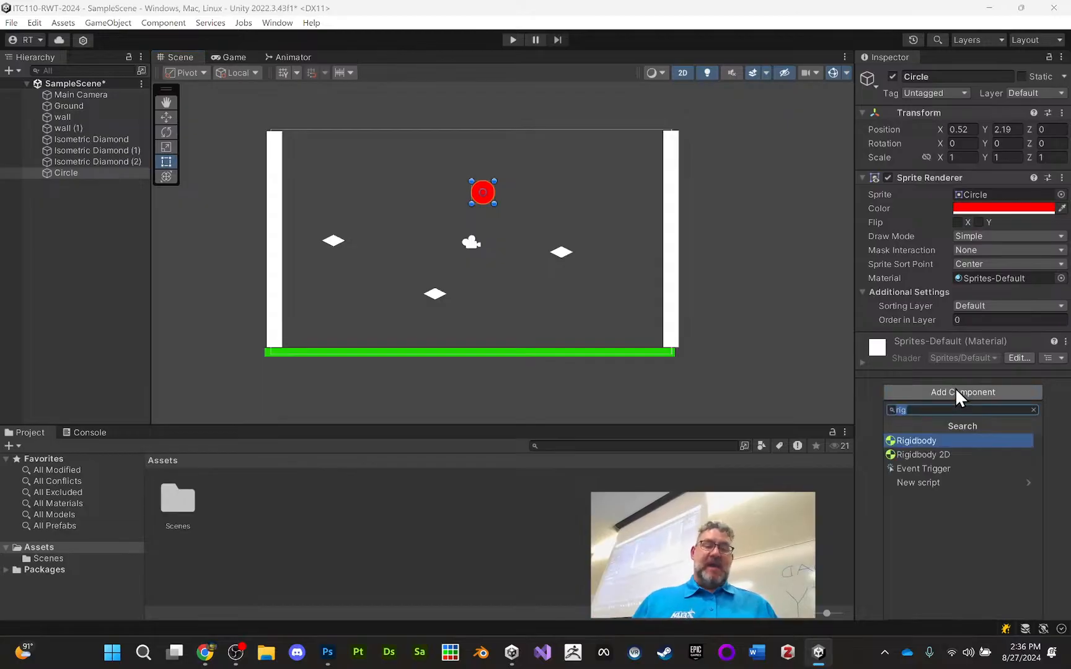
type("cir")
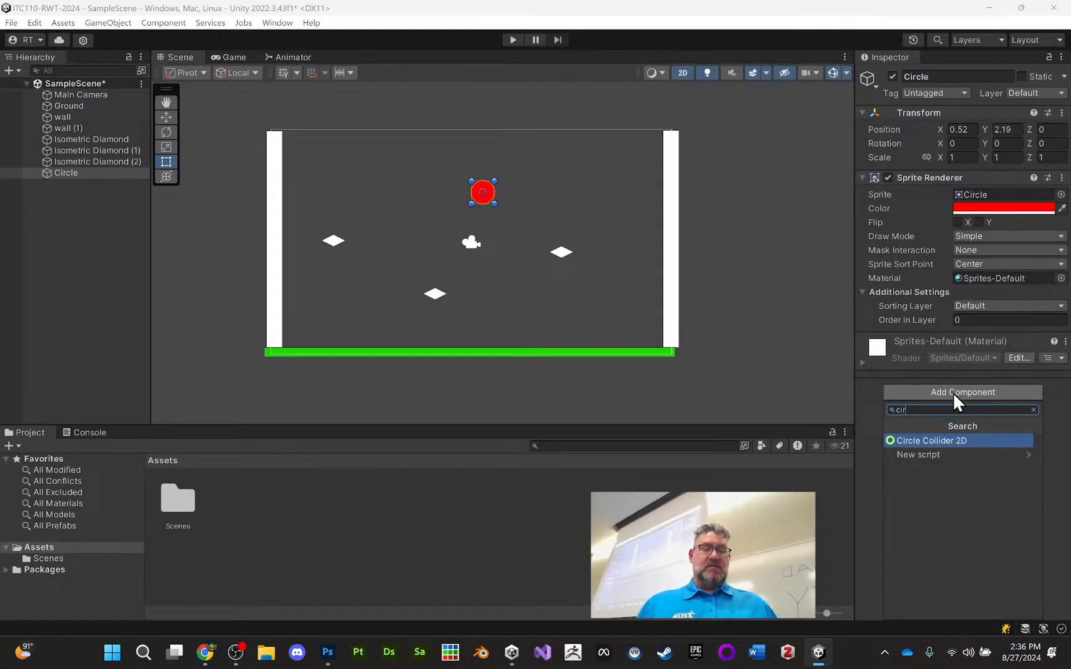
left_click(959, 439)
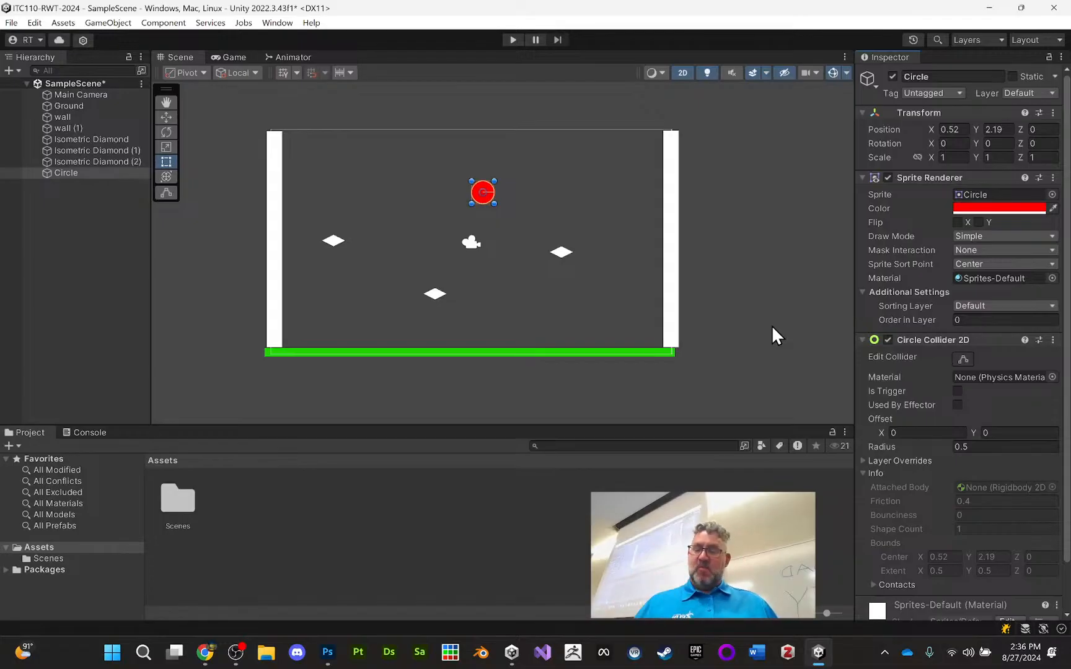
Add a Rigidbody 2D component to the red circle
scroll(918, 378, "down", 2)
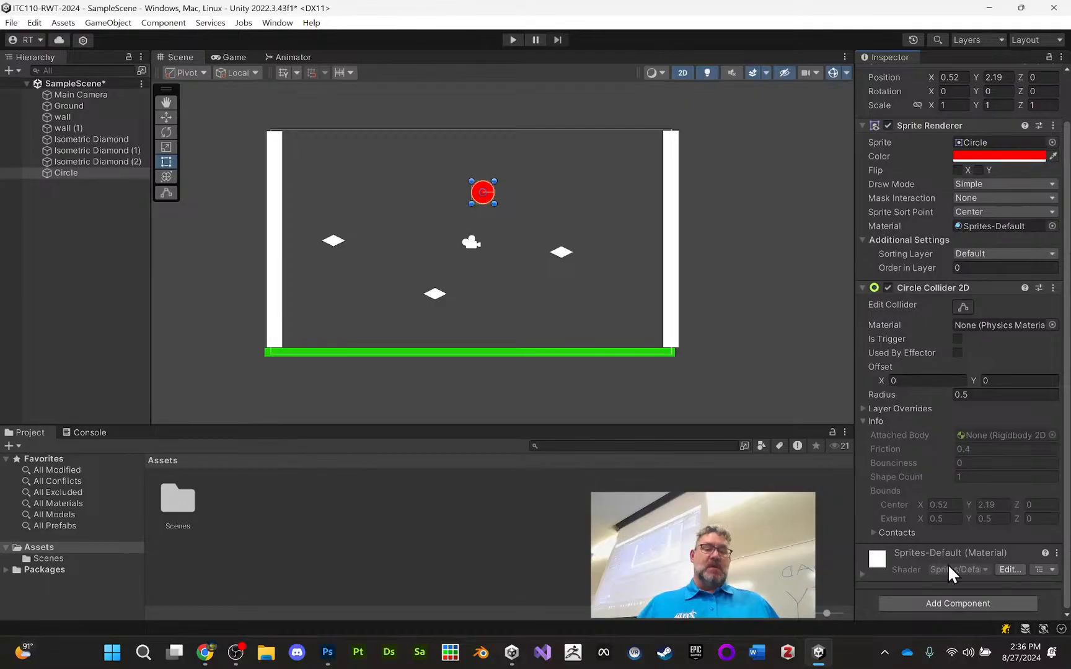
left_click(954, 602)
type("cir")
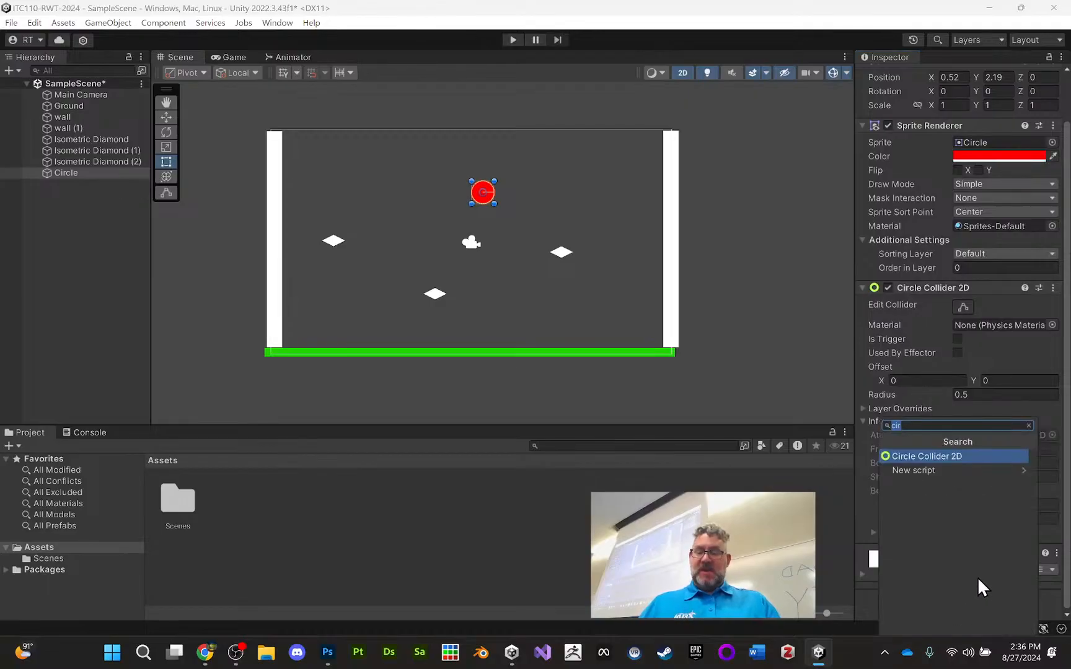
type("rigid")
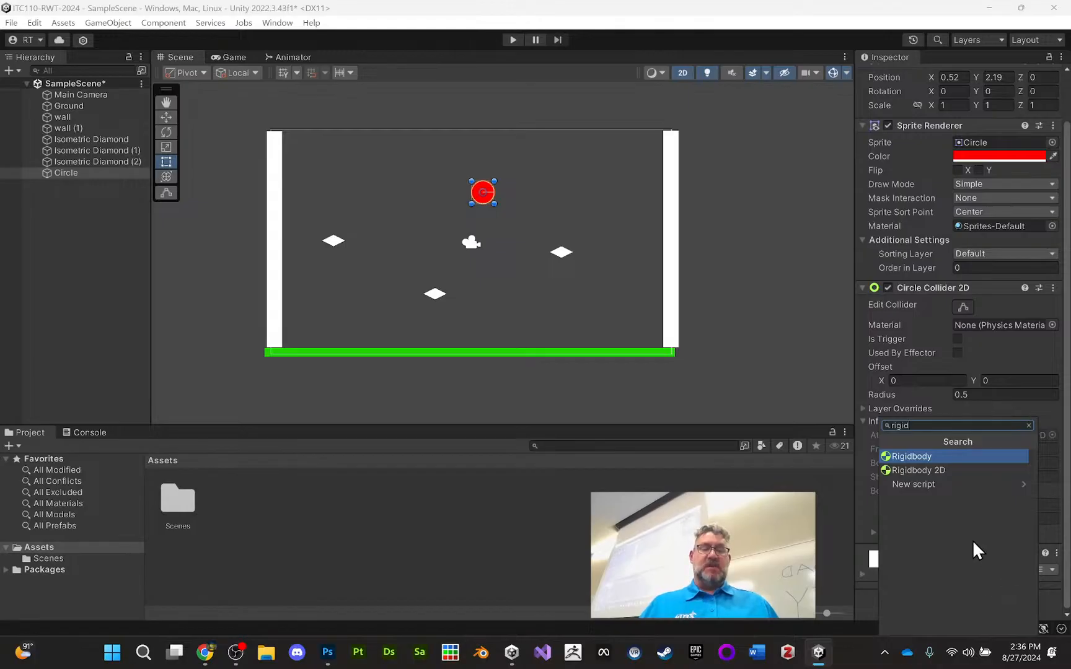
left_click(913, 470)
scroll(898, 372, "down", 6)
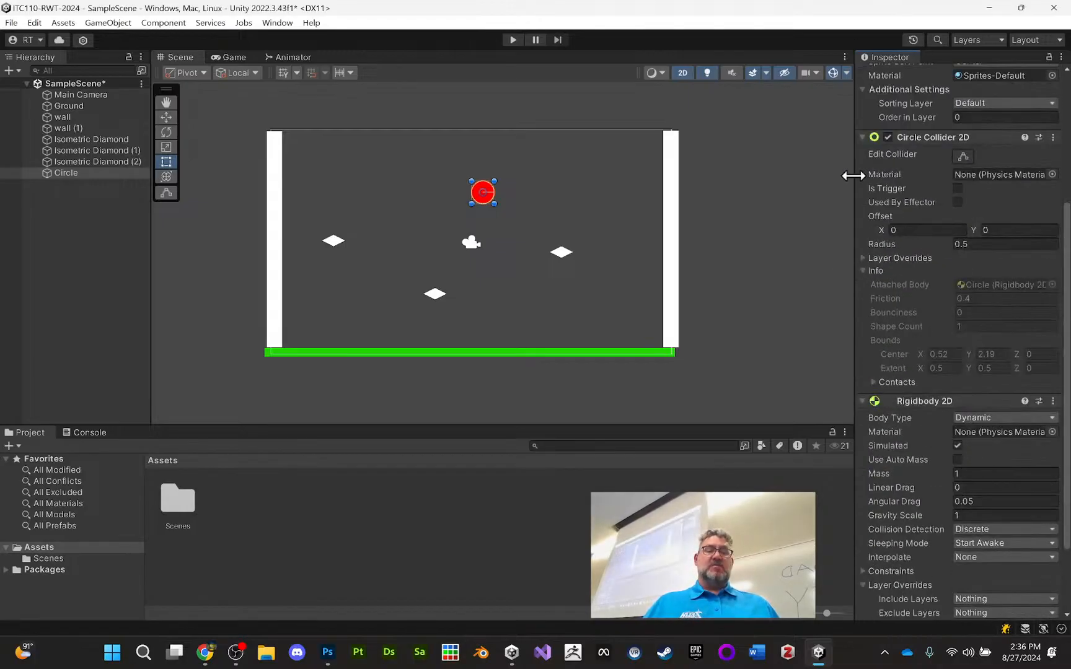
scroll(974, 348, "down", 3)
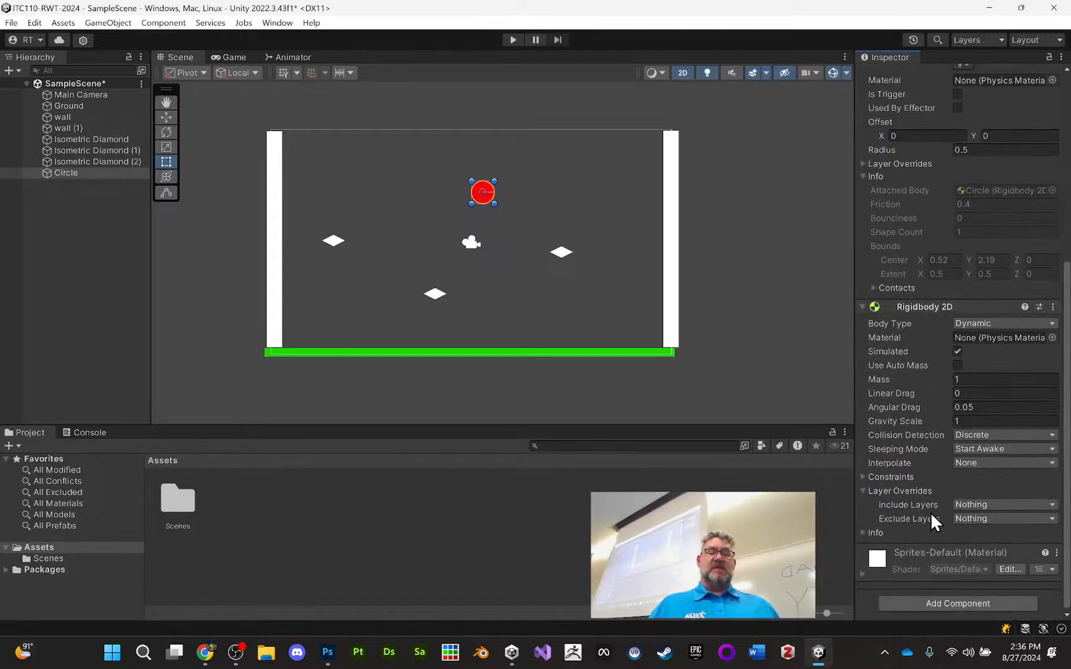
left_click(946, 600)
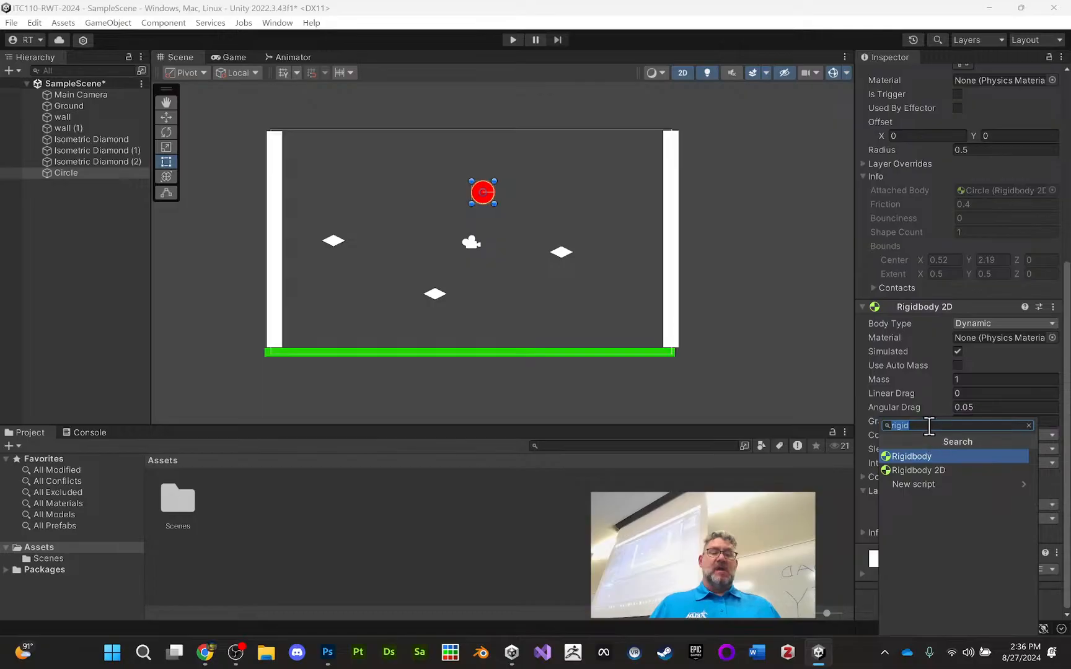
left_click(1029, 425)
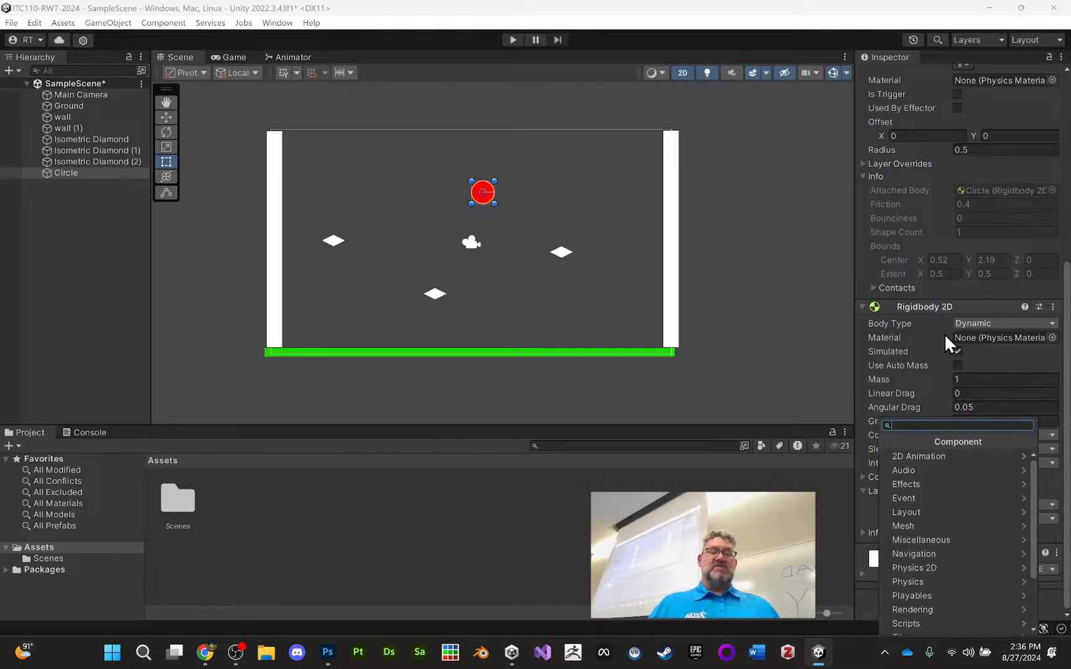
left_click(834, 388)
Review the circle's Circle Collider 2D and Rigidbody 2D settings and test its fall in play mode
left_click(483, 192)
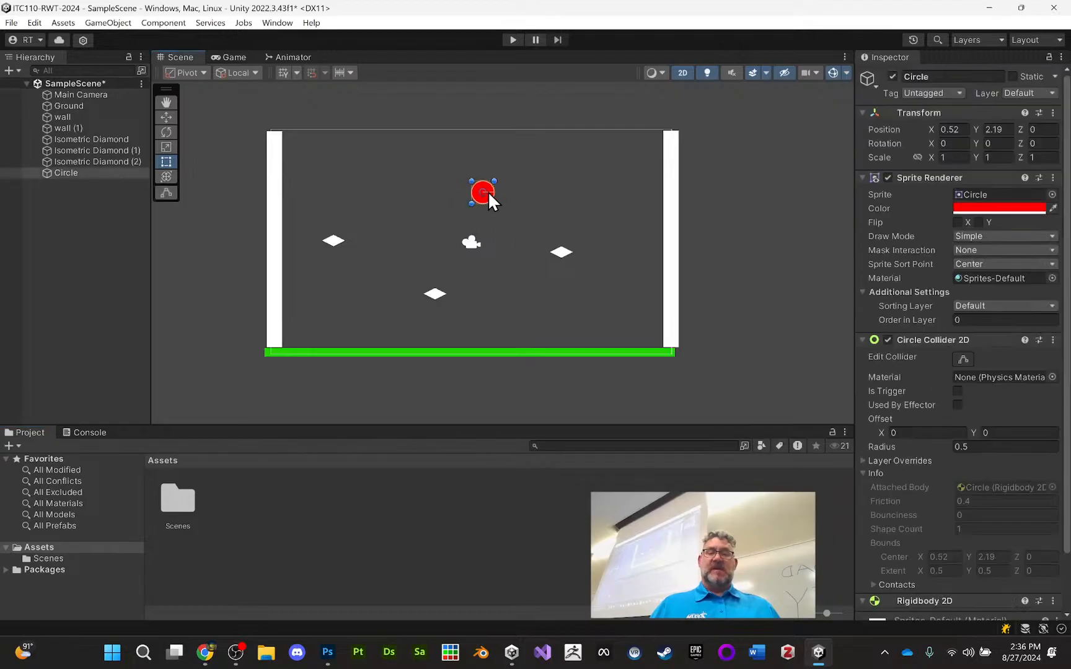
scroll(954, 341, "down", 5)
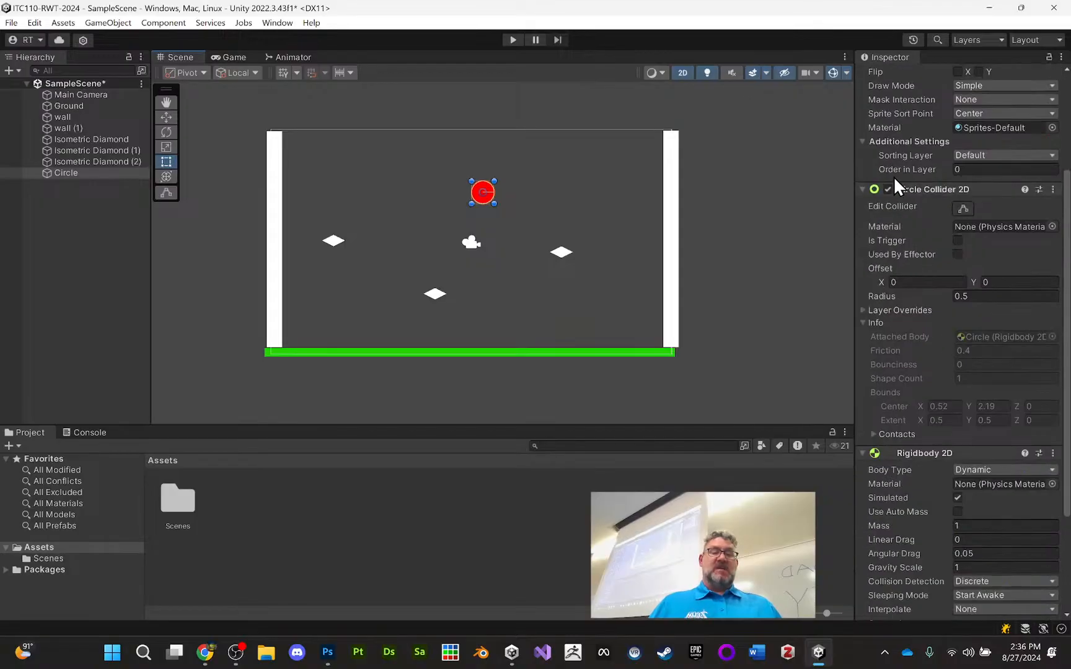
scroll(944, 496, "down", 4)
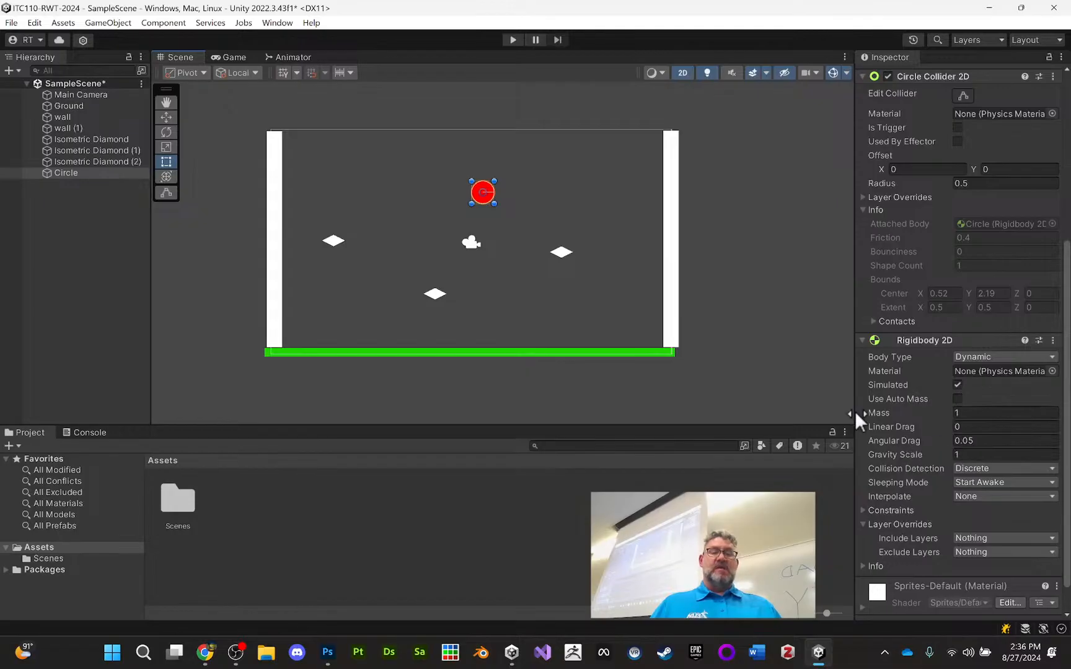
left_click(509, 42)
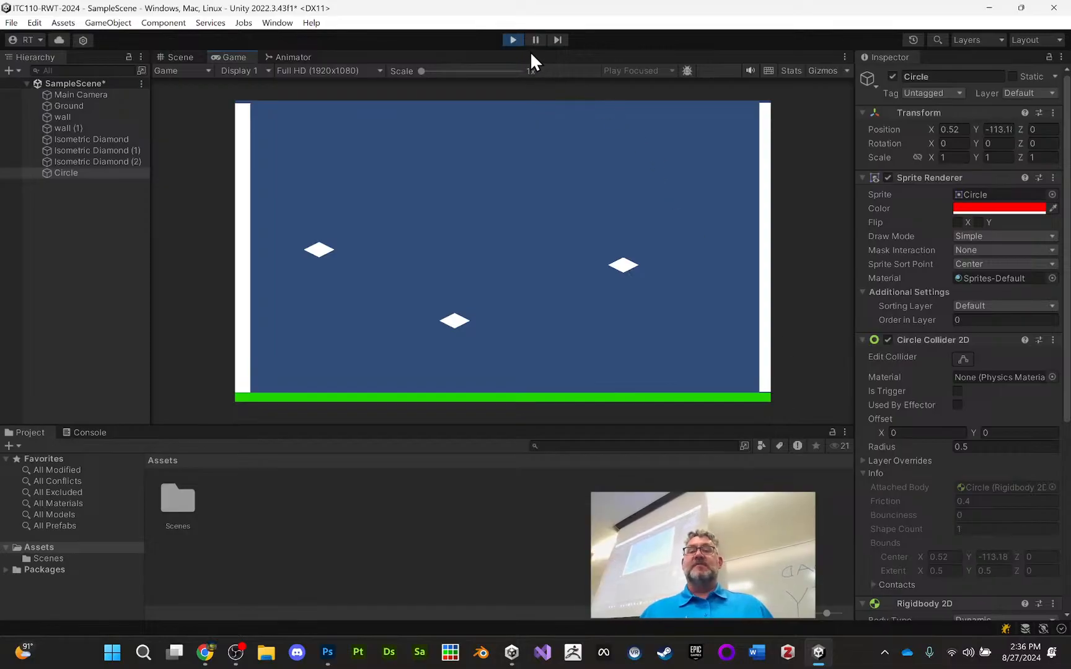
left_click(512, 41)
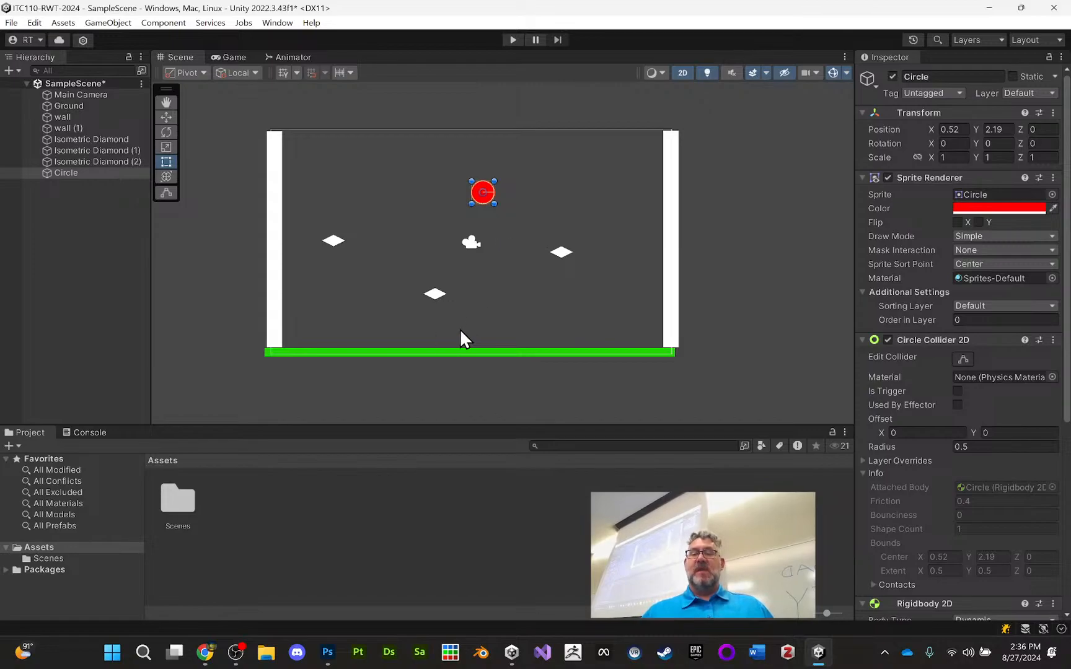
left_click(459, 350)
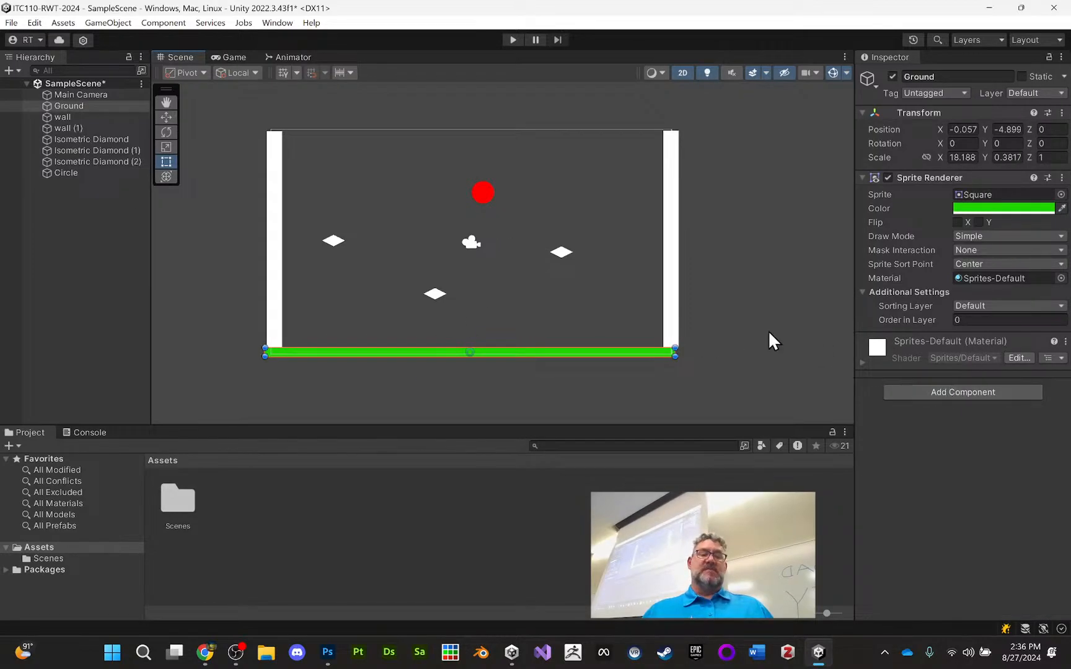
left_click(959, 393)
left_click(692, 301)
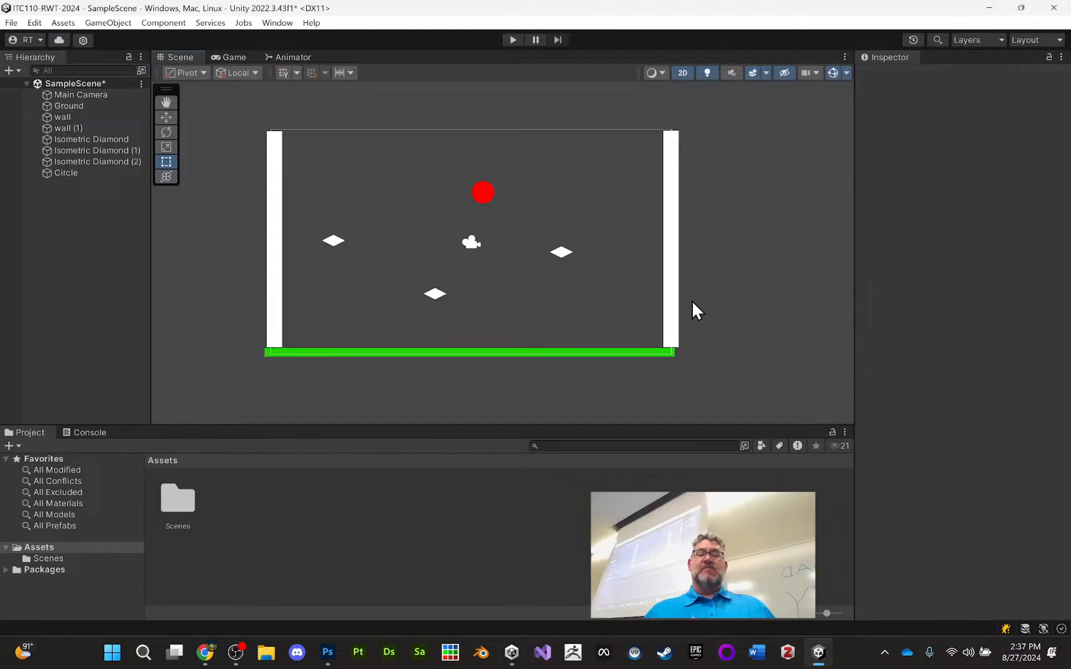
Add a Box Collider 2D component to the green Ground sprite
left_click(481, 355)
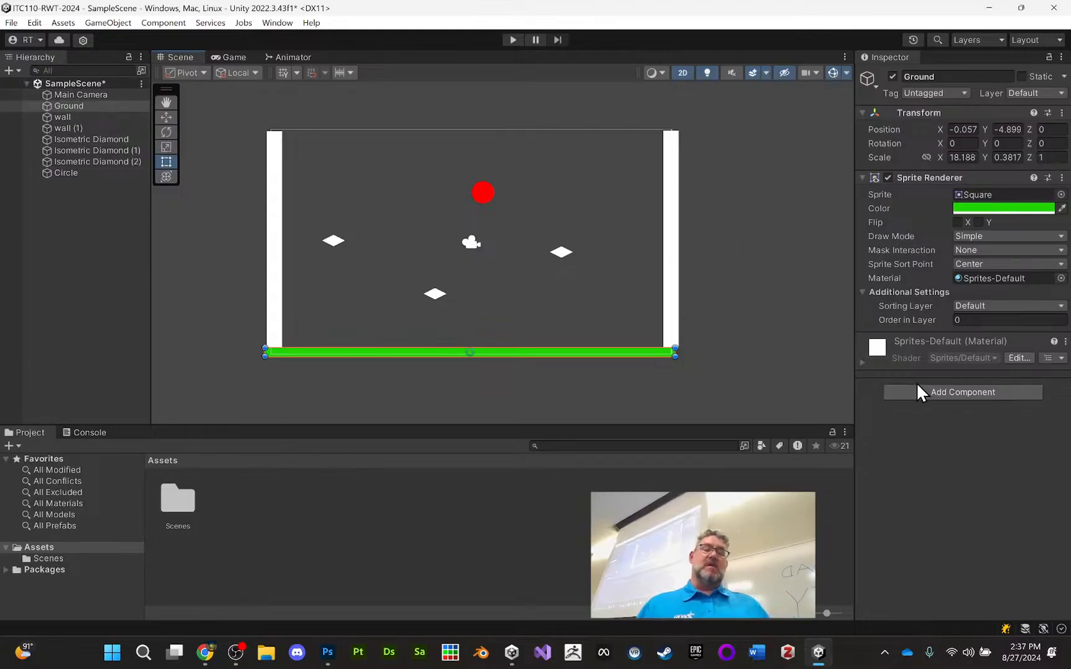
left_click(949, 393)
type("box")
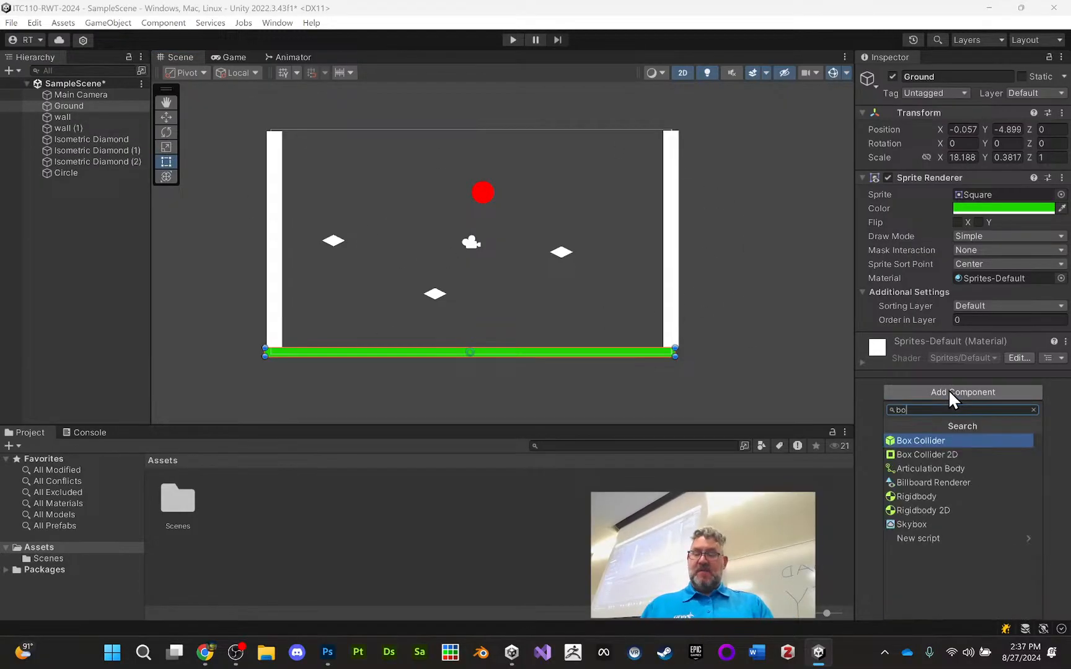
left_click(945, 454)
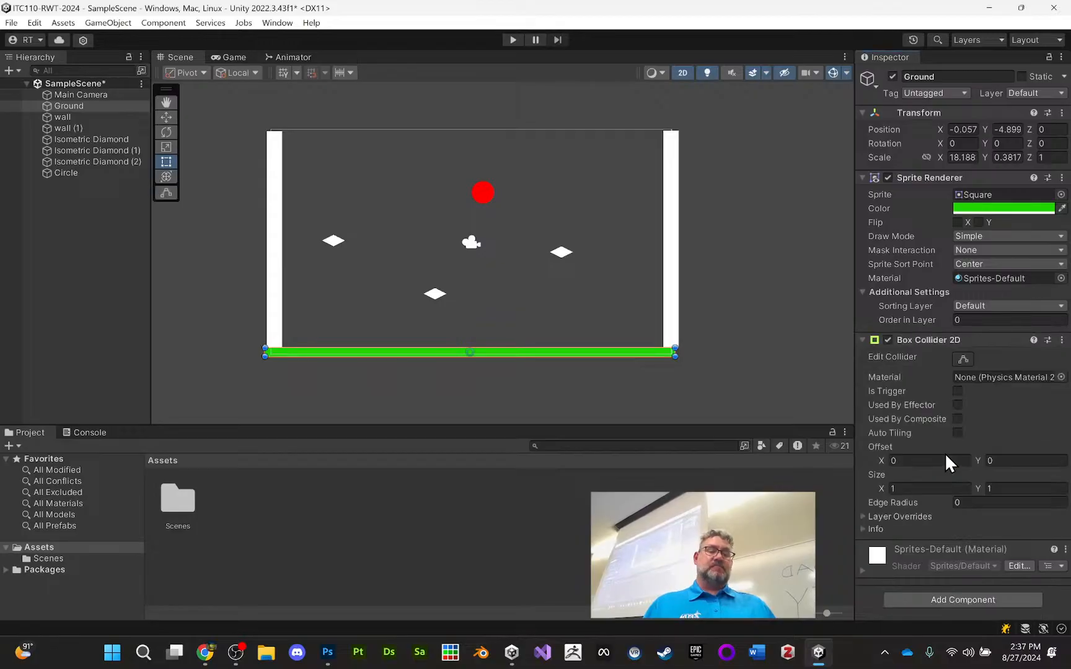
Play the scene to test the circle's collision with the ground, and stop play mode
left_click(513, 40)
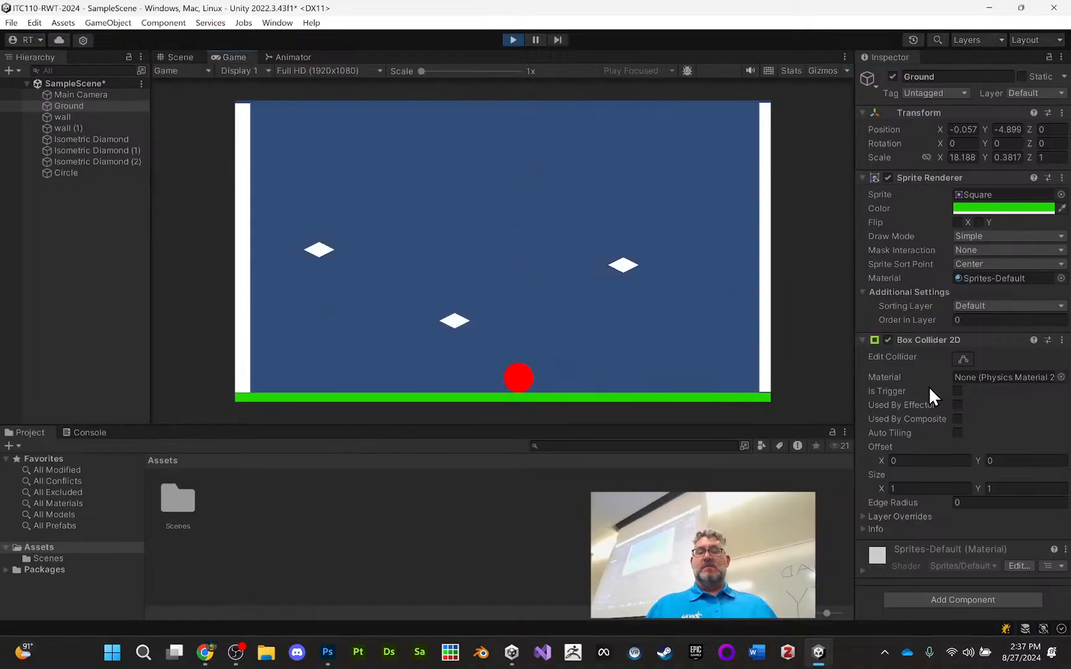
left_click(513, 40)
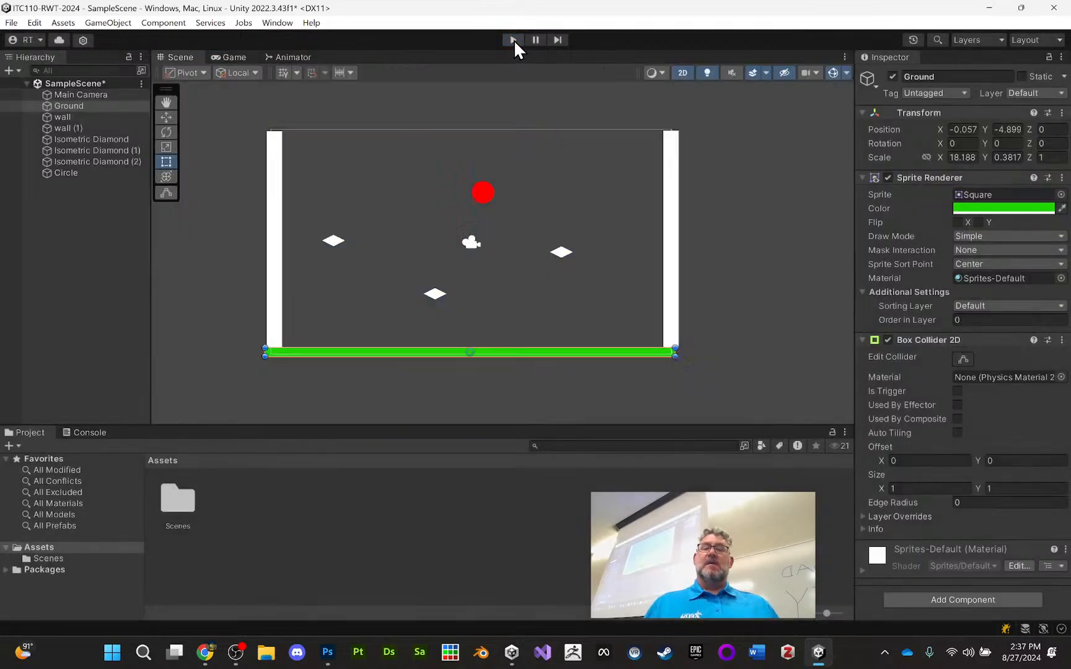
Add a Box Collider 2D component to both white wall sprites together
left_click(277, 192)
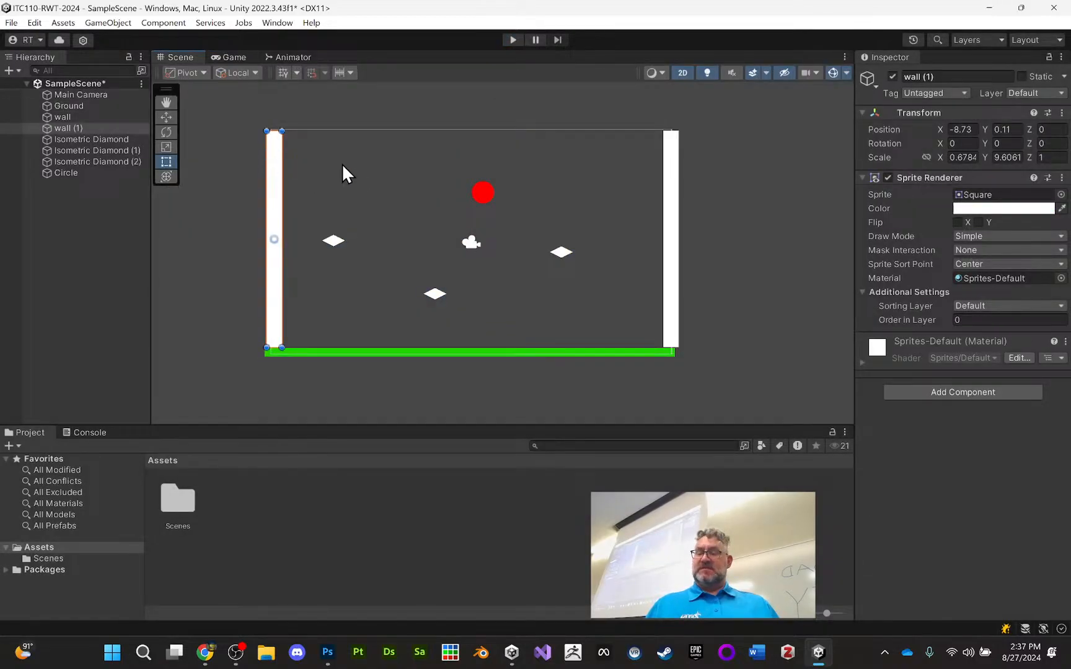
left_click(675, 217, "shift")
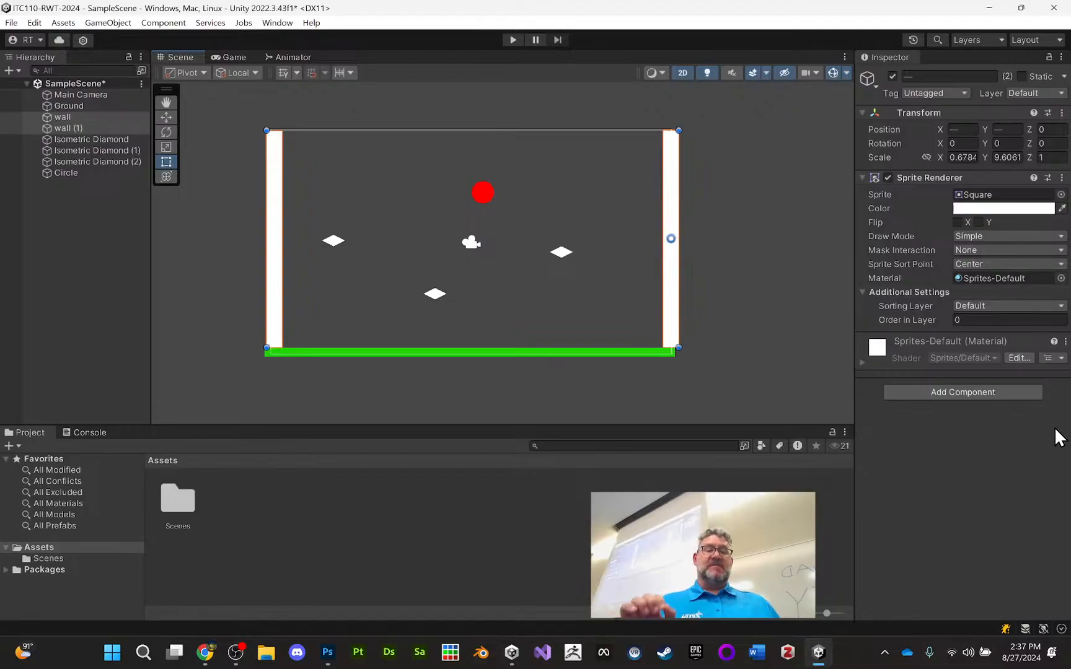
left_click(992, 396)
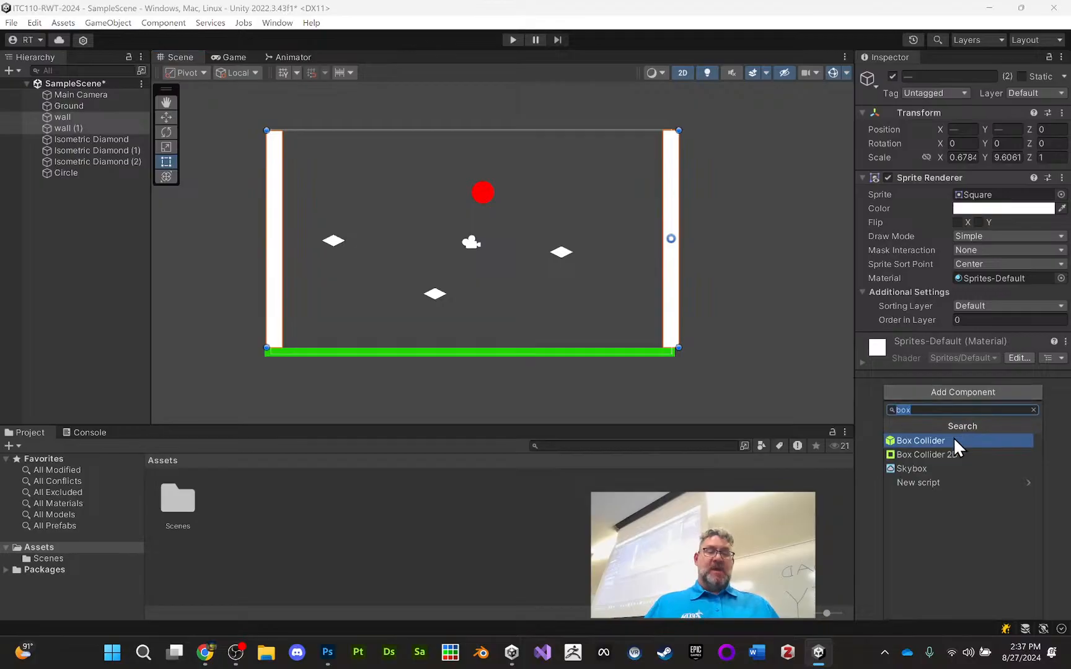
left_click(942, 453)
left_click(733, 287)
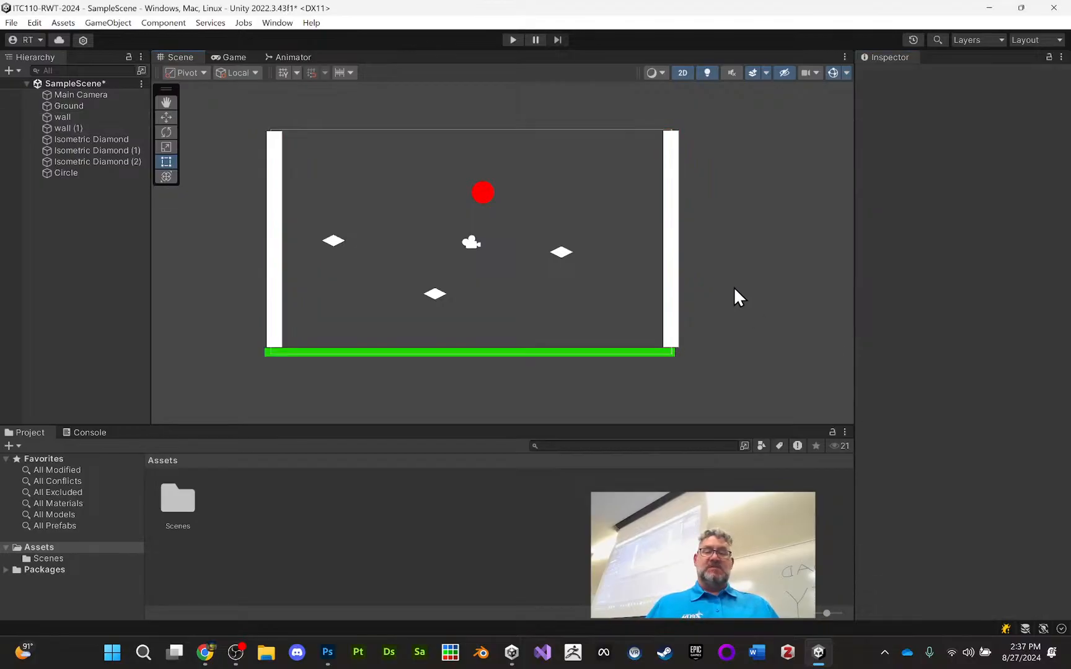
Add a Polygon Collider 2D component to all three Isometric Diamond sprites together
left_click(334, 242)
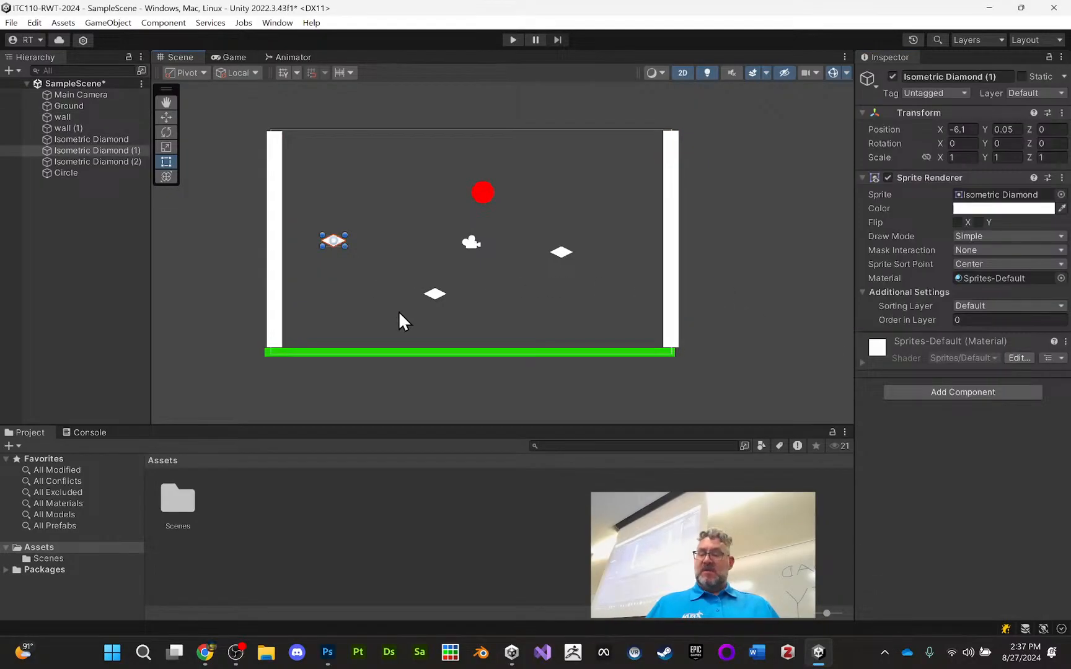
left_click(439, 296, "shift")
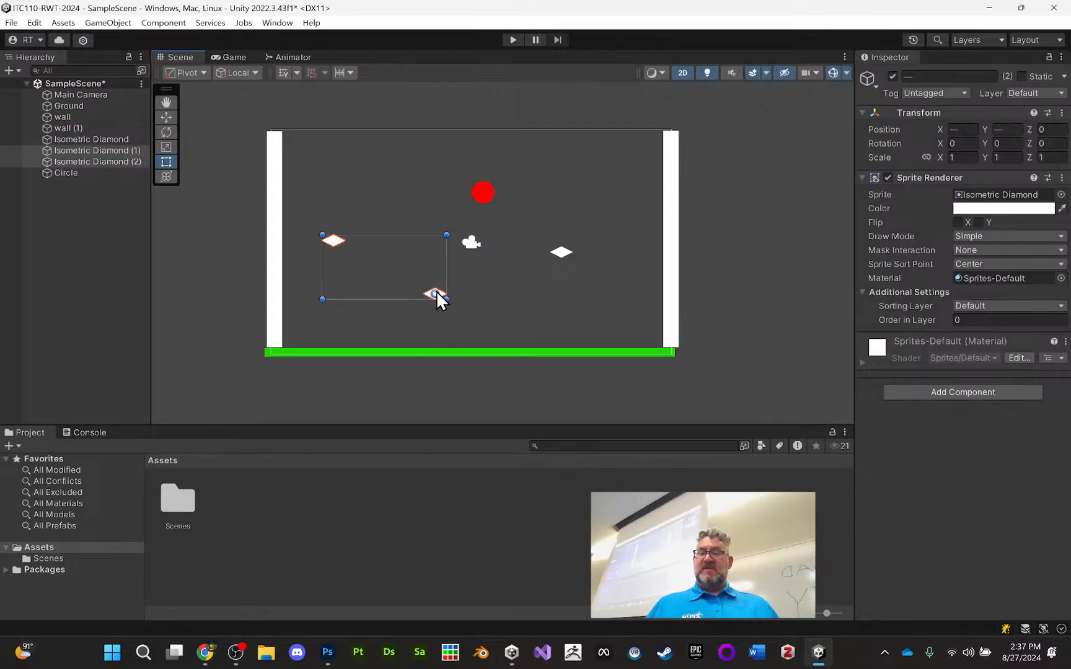
left_click(566, 251, "shift")
left_click(985, 394)
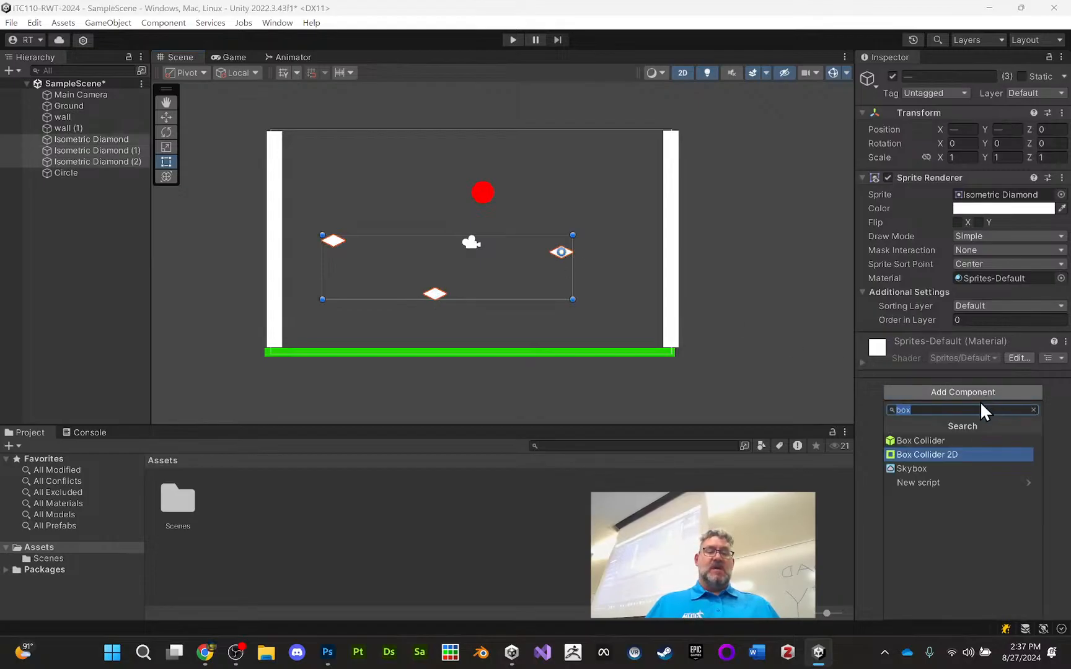
type("coll")
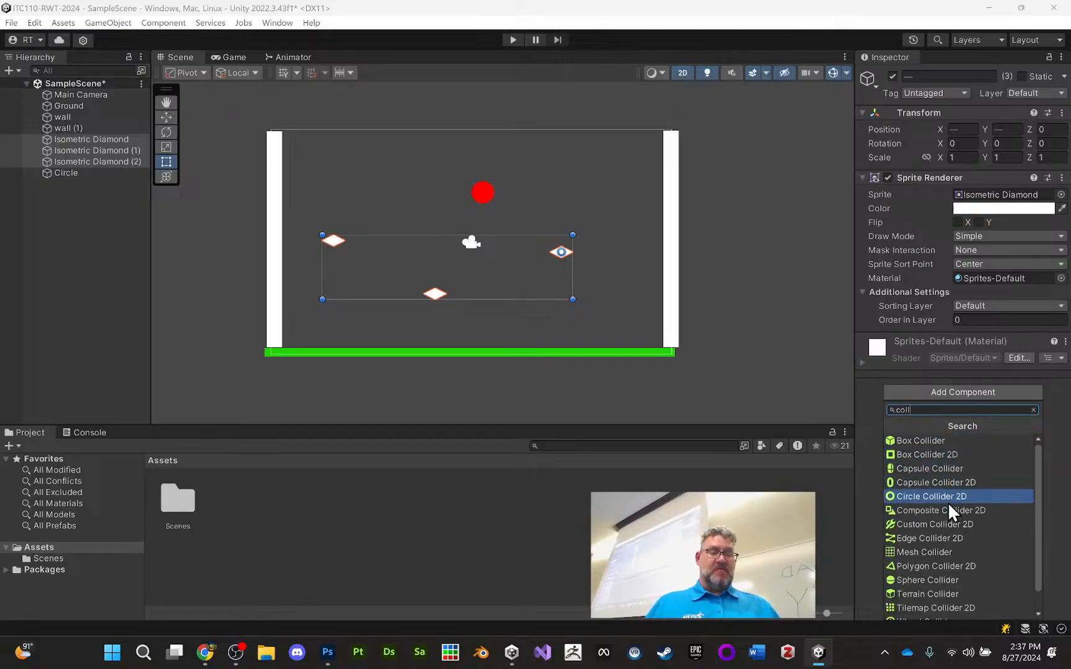
left_click(951, 566)
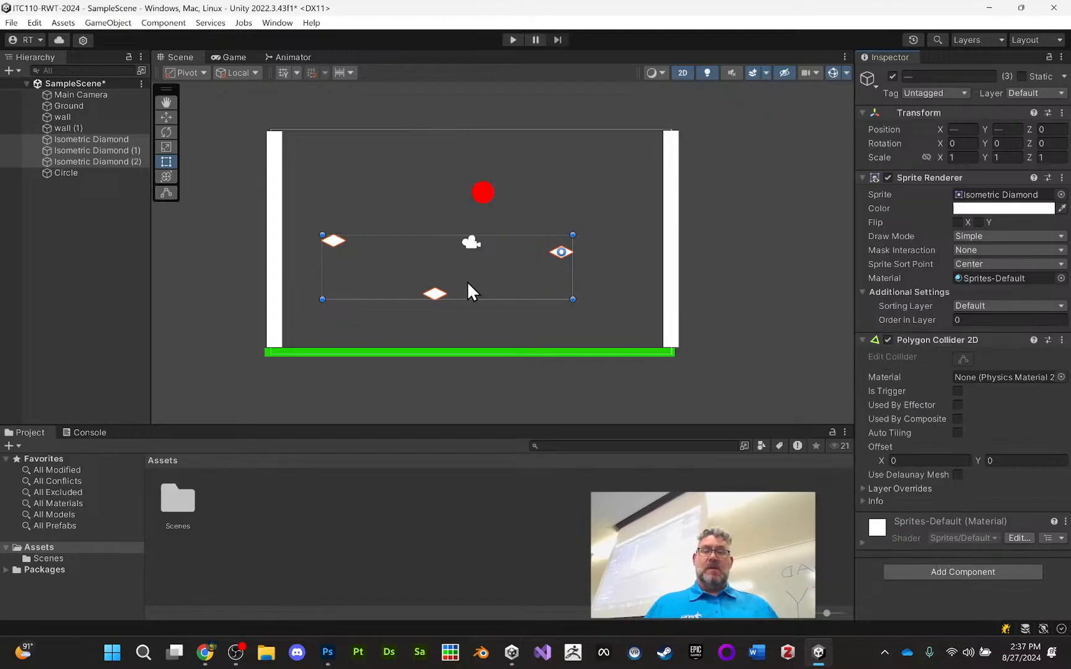
Examine the polygon collider outline of Isometric Diamond (1) up close along the sprite's edges
left_click(358, 250)
left_click(332, 242)
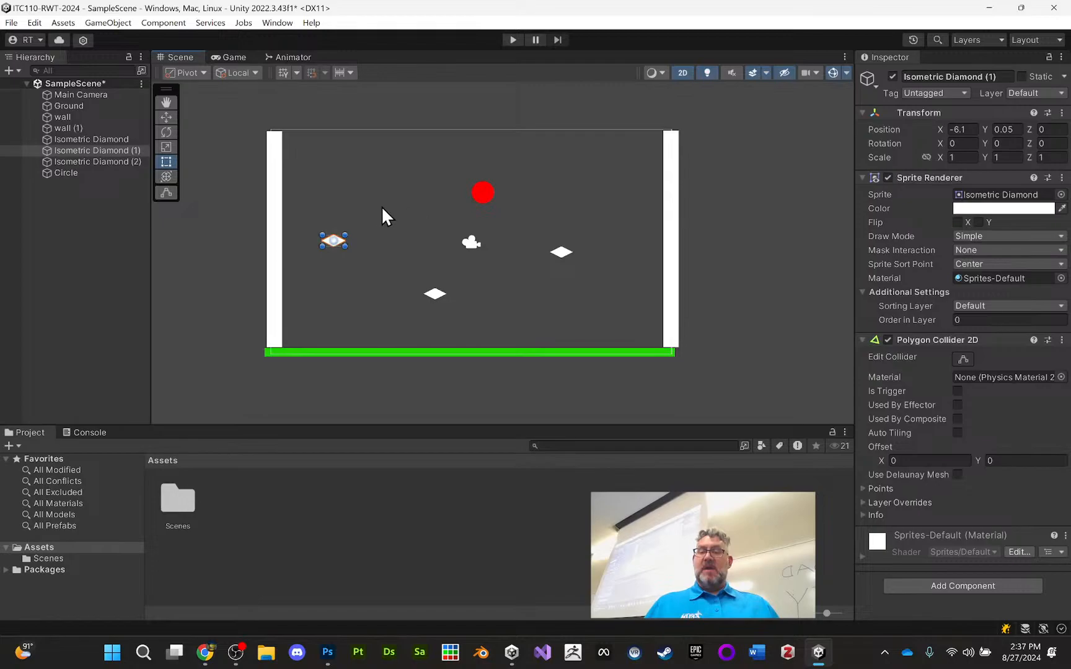
left_click(320, 199)
left_click(336, 240)
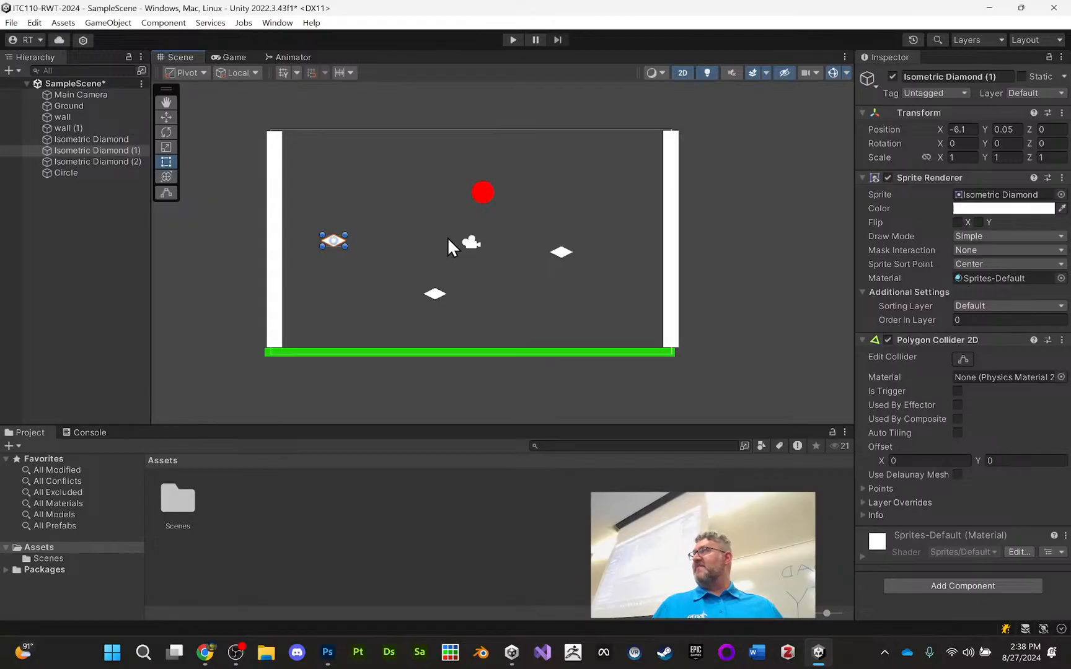
key("f")
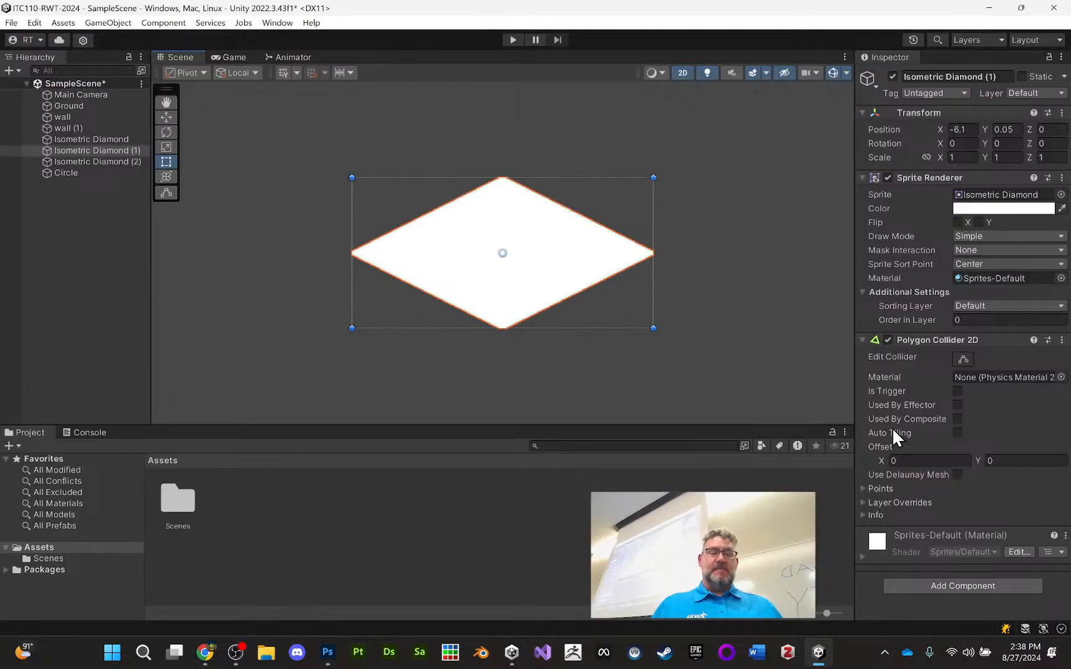
left_click(962, 358)
left_click(960, 357)
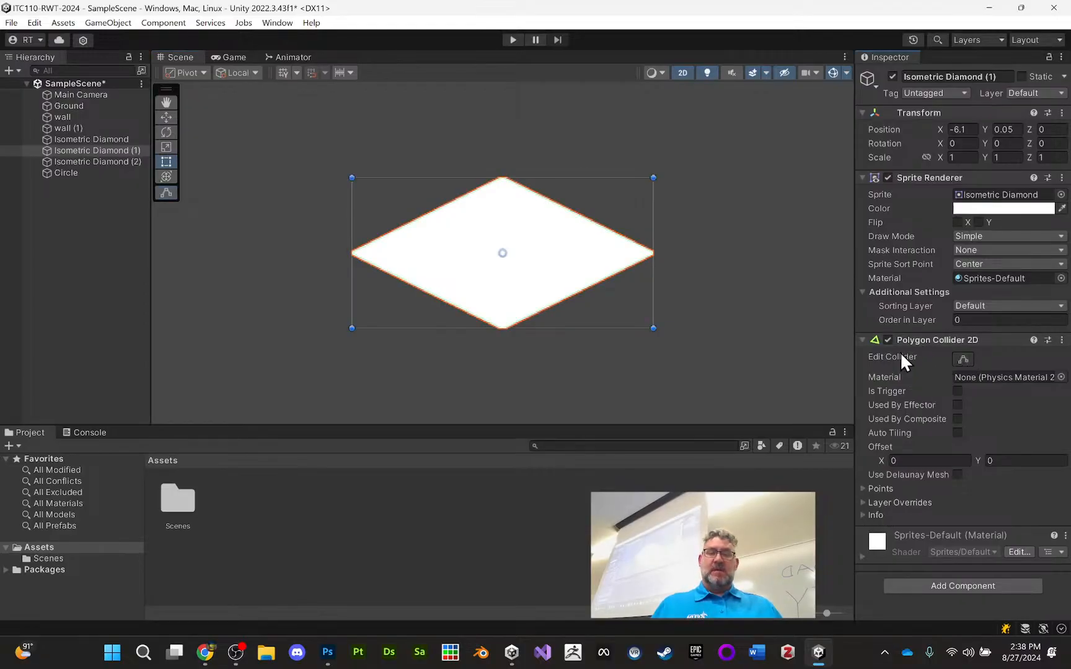
scroll(594, 288, "up", 5)
scroll(587, 296, "up", 6)
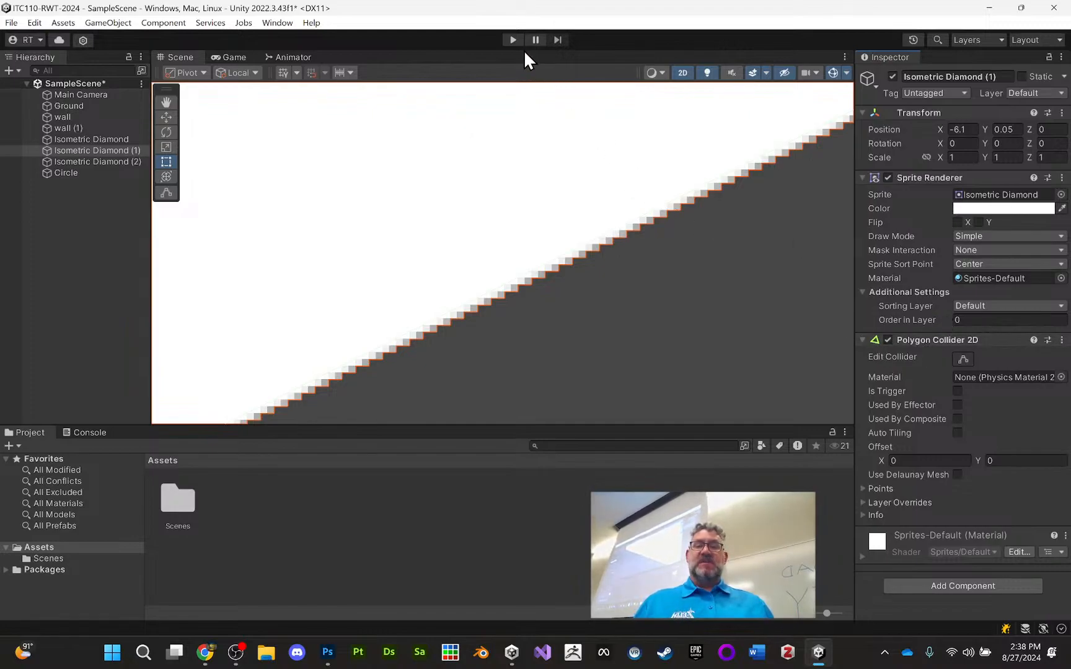
scroll(473, 197, "down", 10)
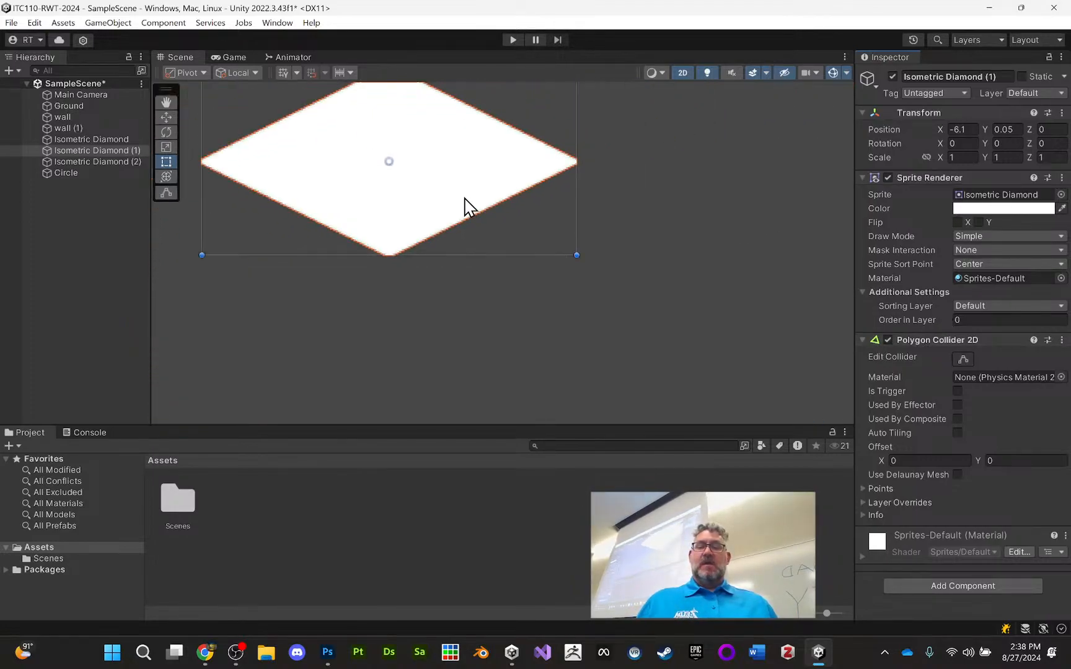
scroll(462, 232, "down", 10)
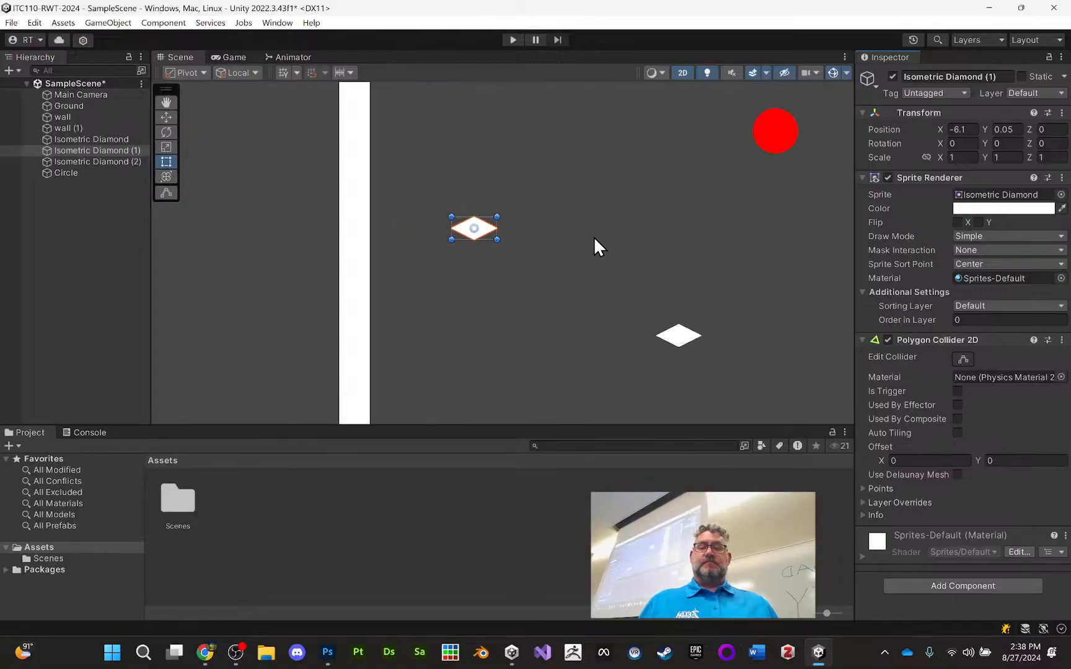
middle_click_drag(605, 233, 432, 221)
scroll(466, 217, "down", 2)
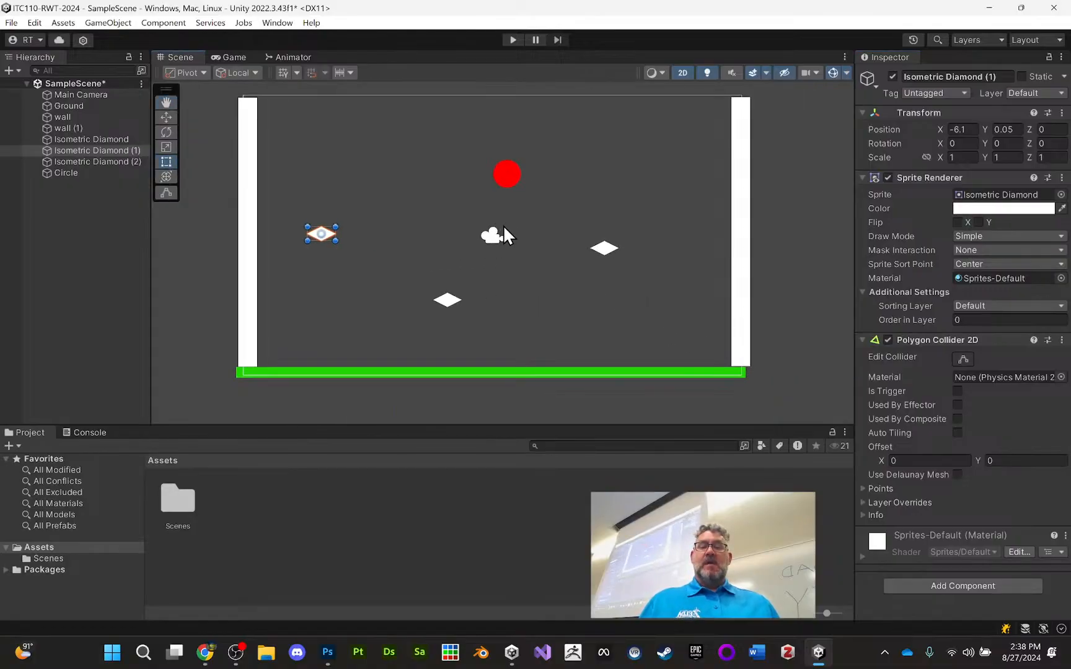
Move the lowest diamond horizontally to sit beneath the red circle, and test the circle's collisions in play mode
left_click(16, 291)
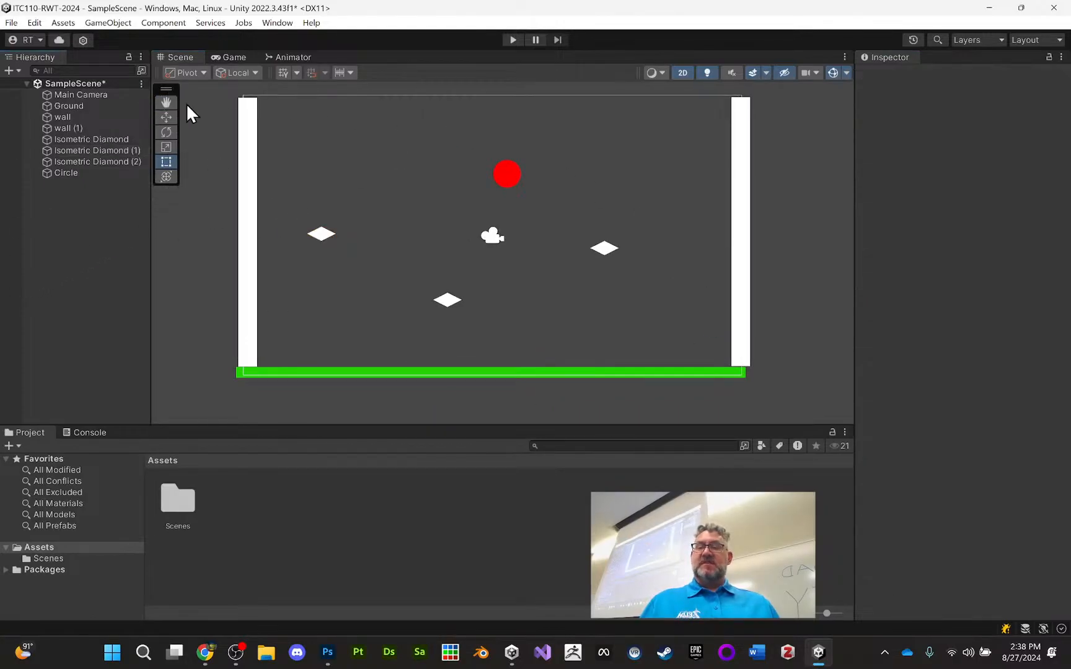
left_click(450, 298)
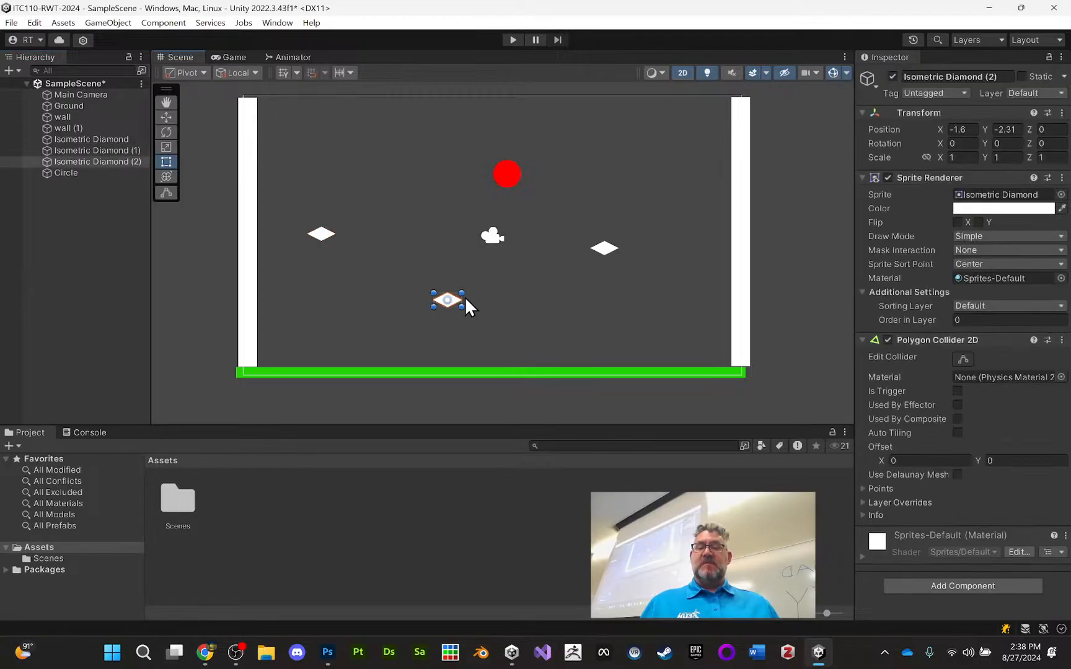
left_click(166, 117)
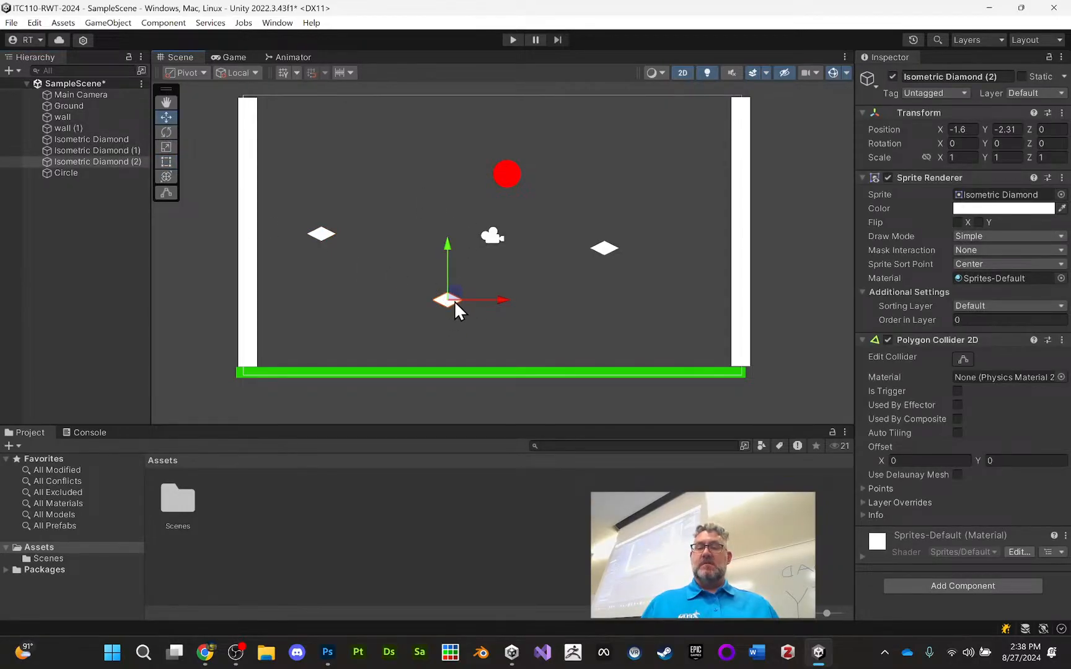
left_click_drag(488, 299, 546, 300)
left_click(806, 127)
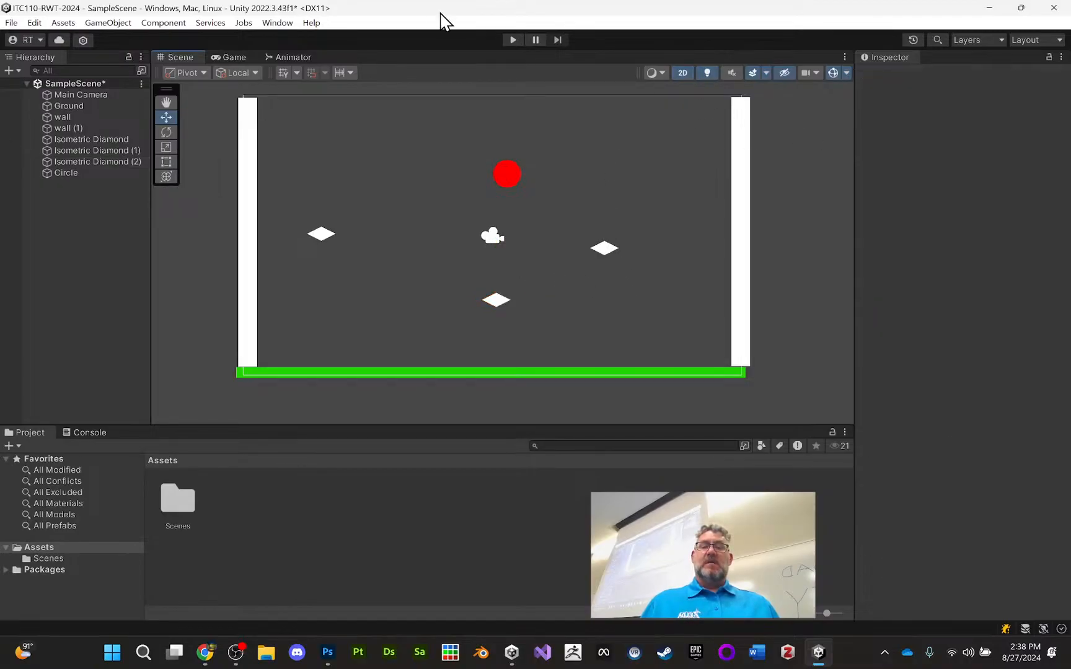
left_click(513, 39)
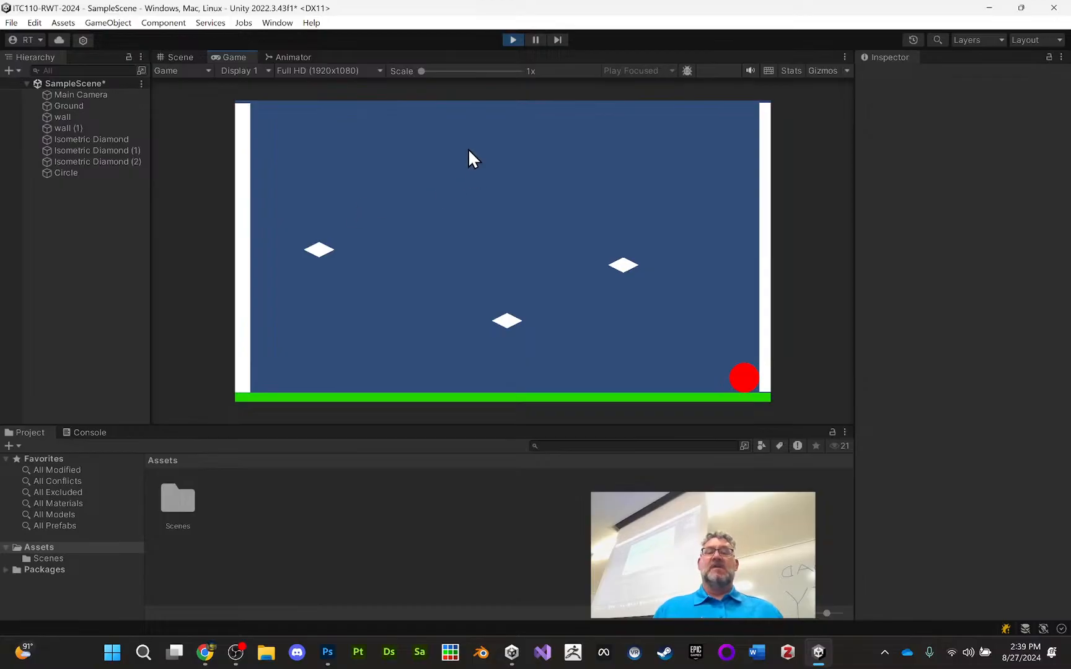
left_click(513, 40)
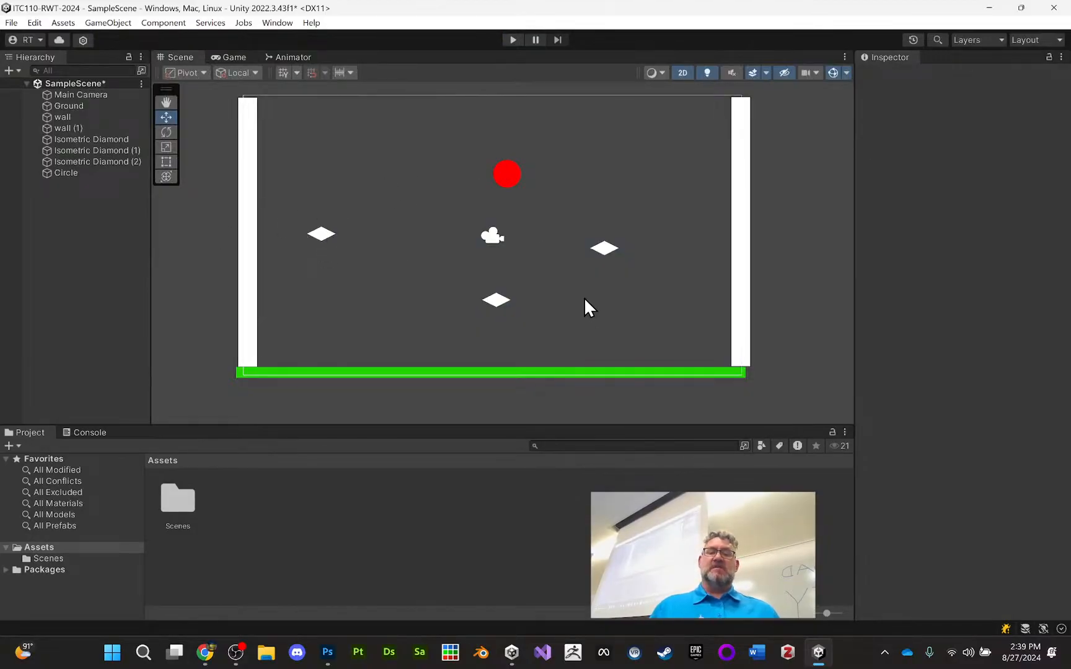
Change the sprite colour of Isometric Diamond (1) to a fully saturated blue
left_click(322, 235)
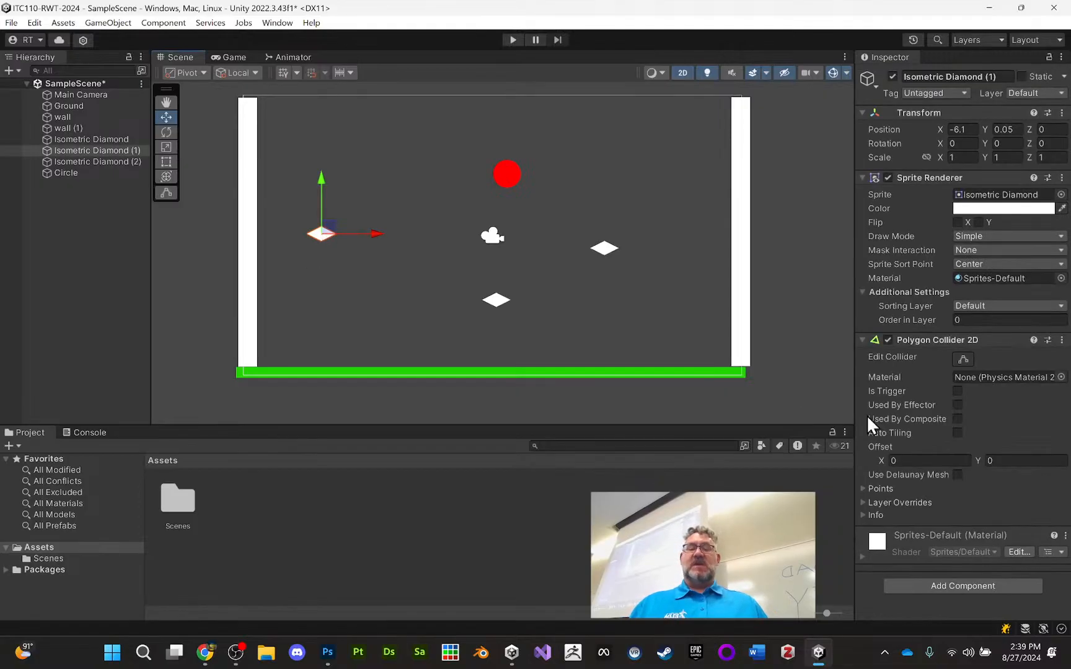
left_click(1031, 209)
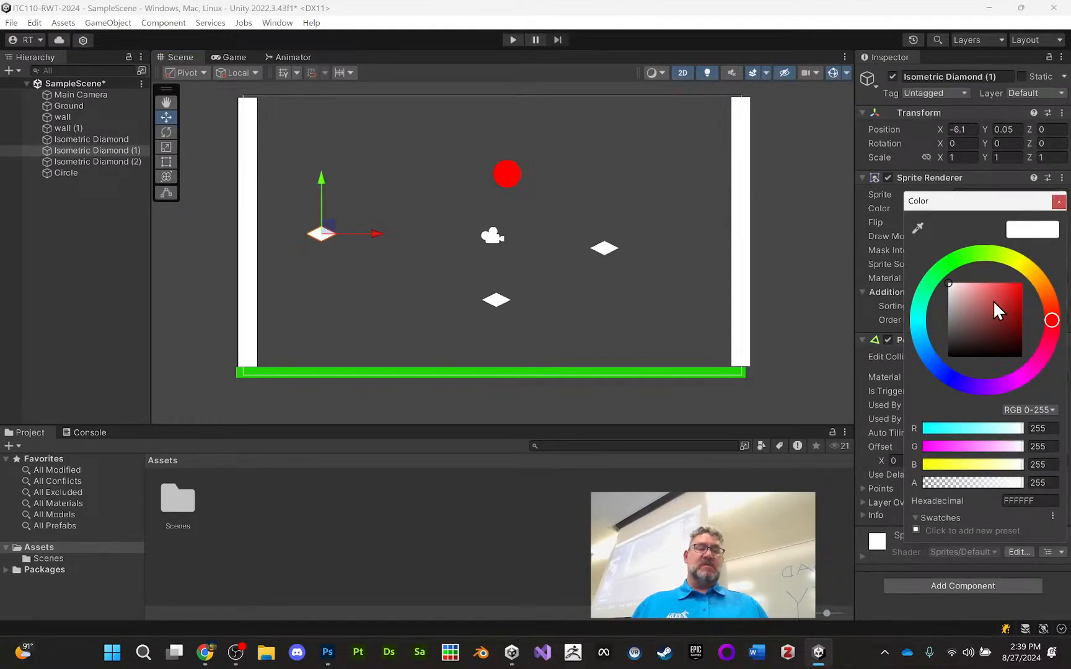
left_click(949, 375)
left_click_drag(1016, 298, 1022, 285)
left_click(633, 223)
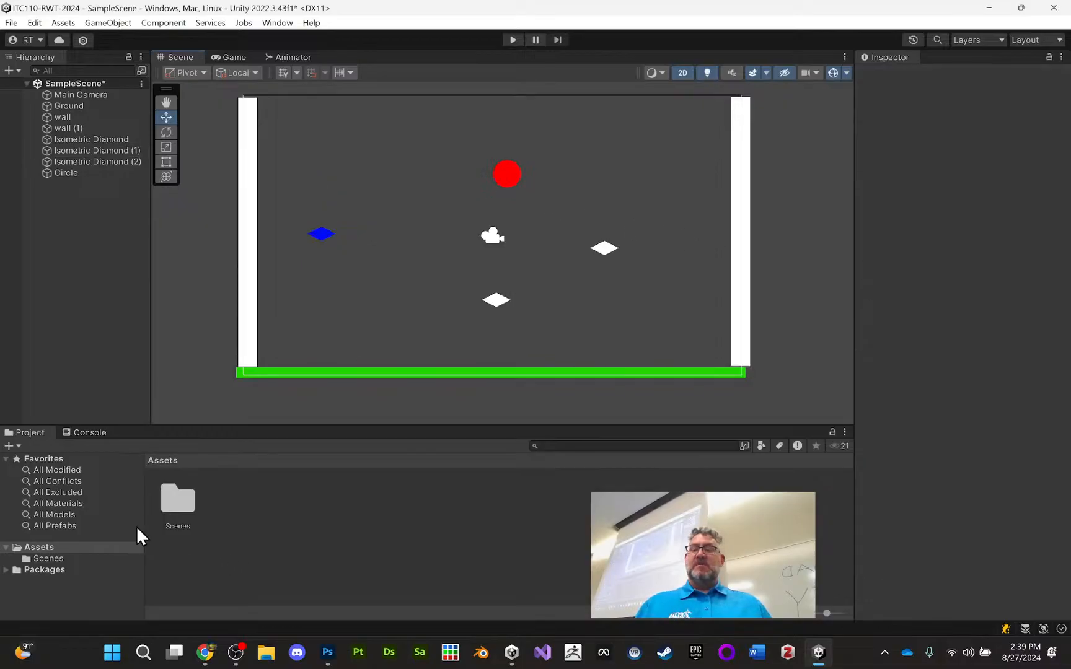
Create a Physic Material named bouncy in the Assets folder
left_click(69, 549)
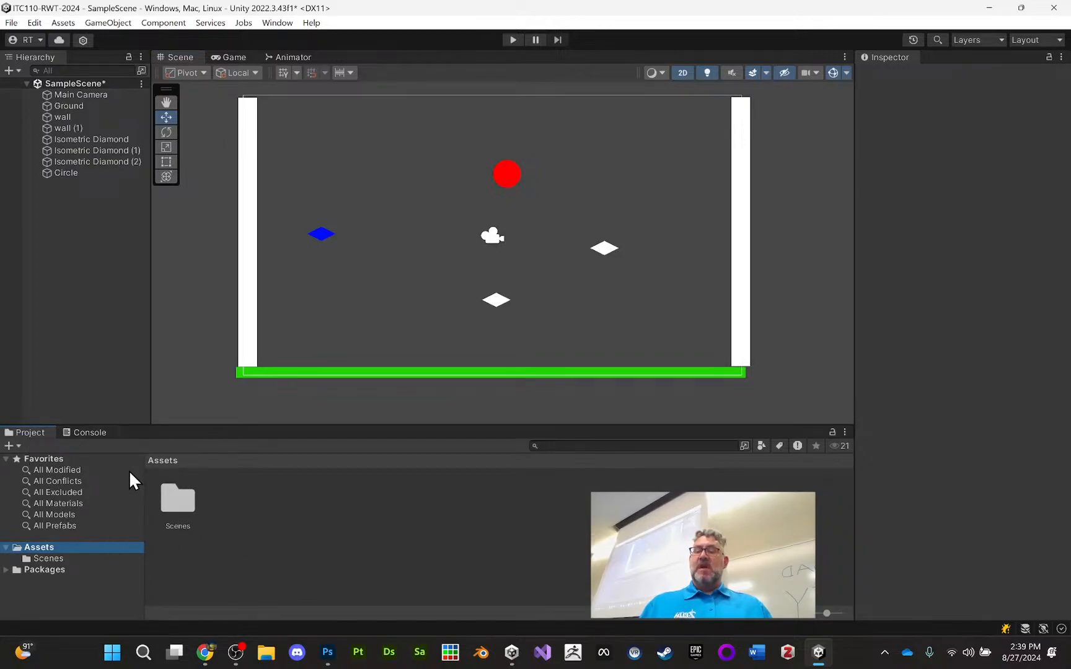
right_click(267, 517)
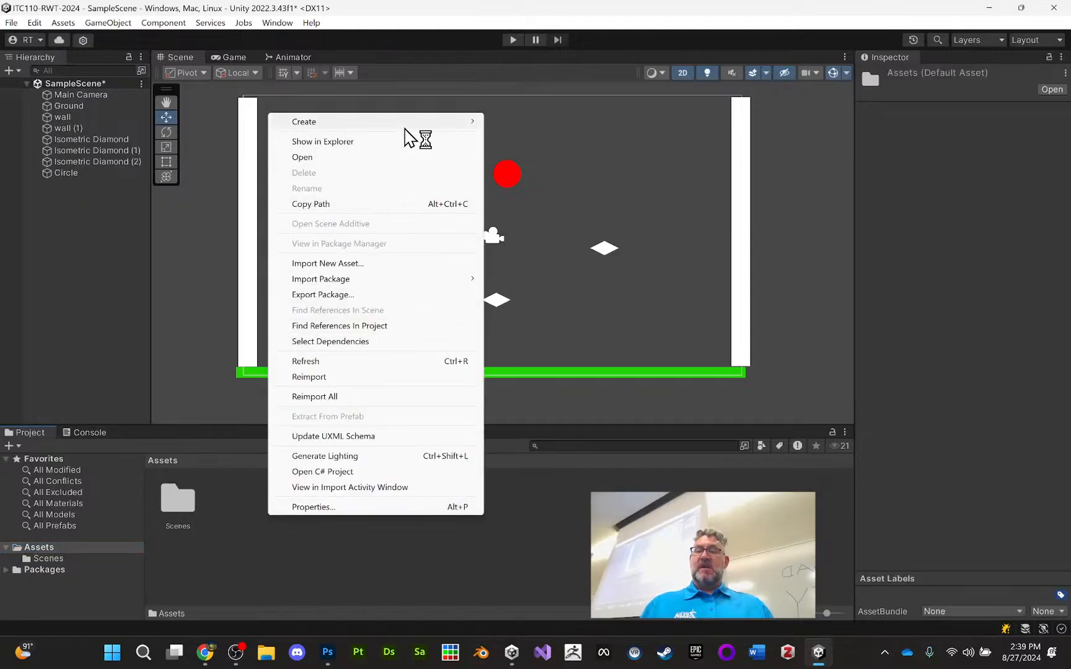
mouse_move(413, 123)
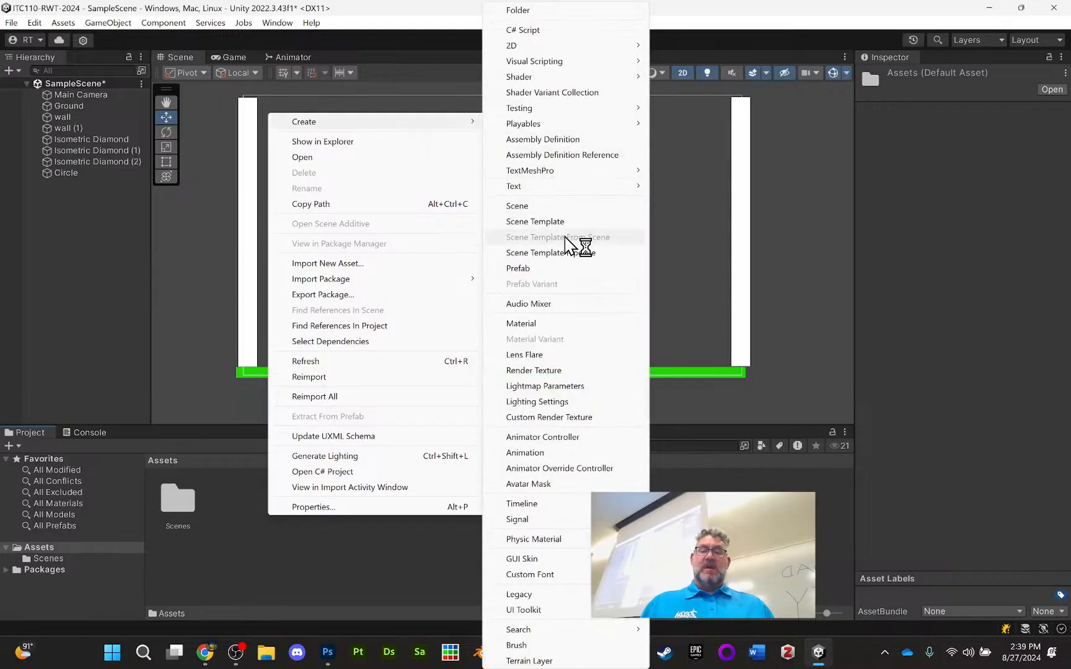
left_click(543, 540)
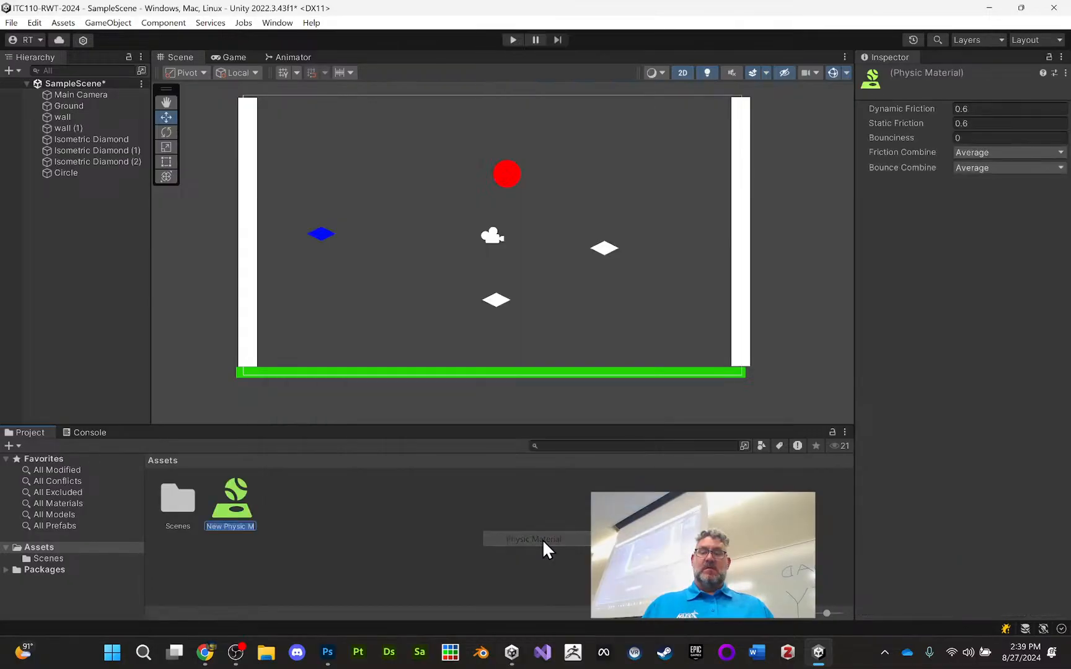
type("bouncy")
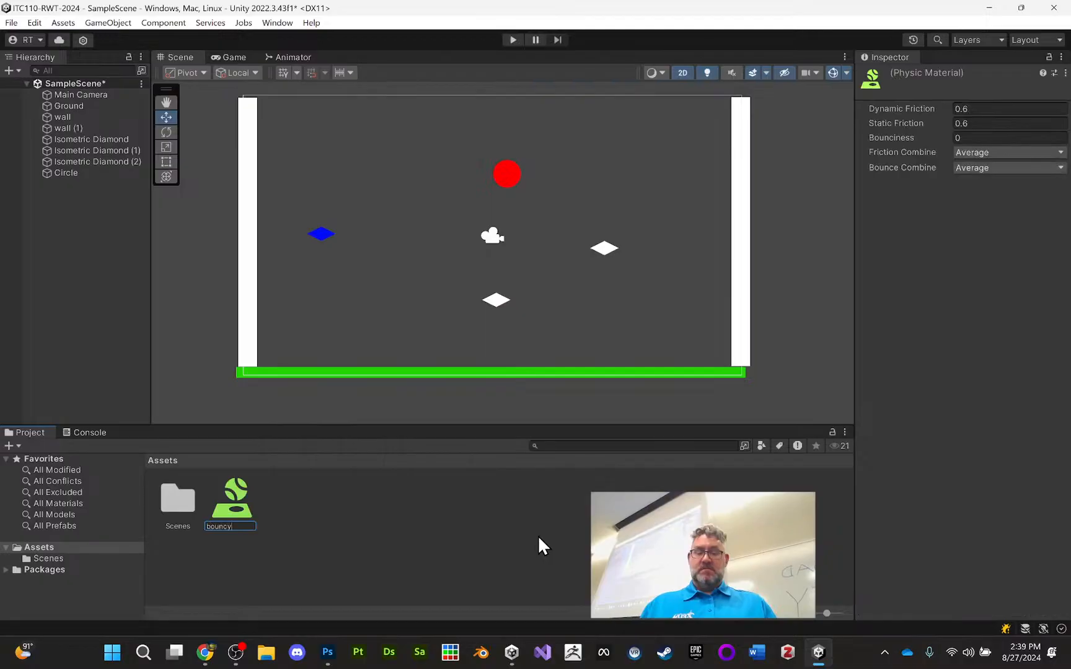
key("Return")
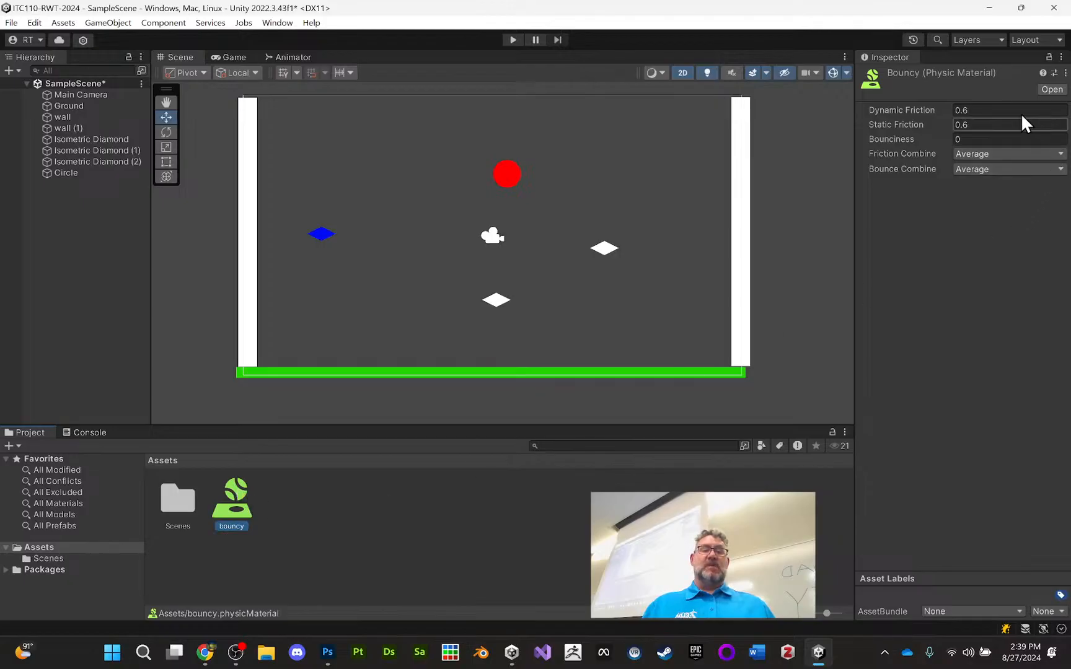
Set the bounciness of the bouncy physic material to 1
left_click(980, 137)
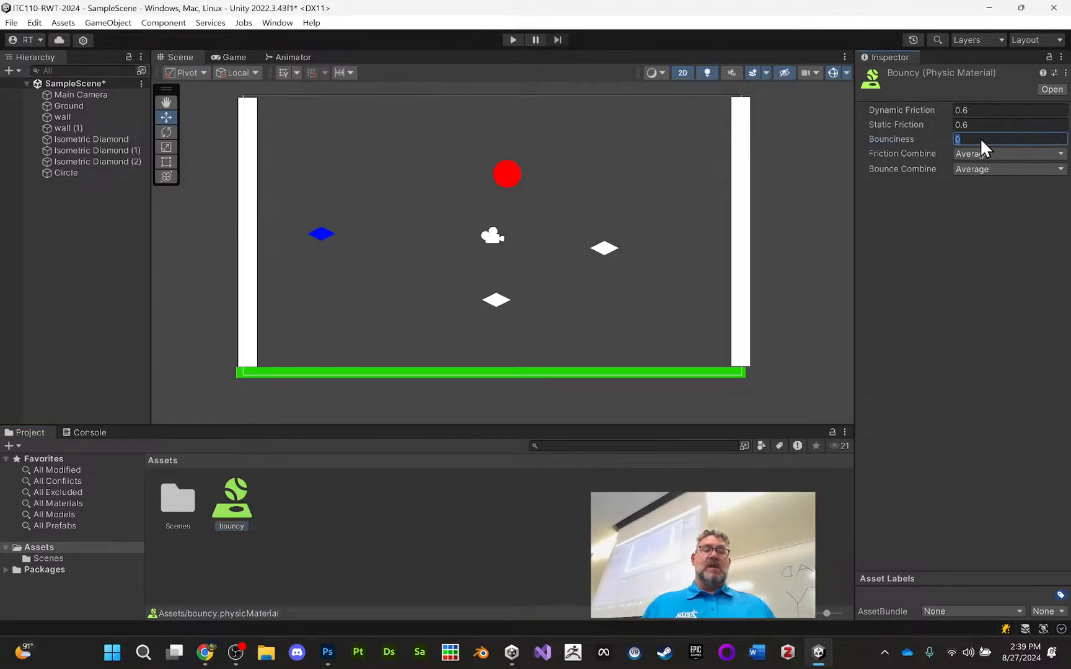
type("1")
left_click(990, 260)
left_click(273, 508)
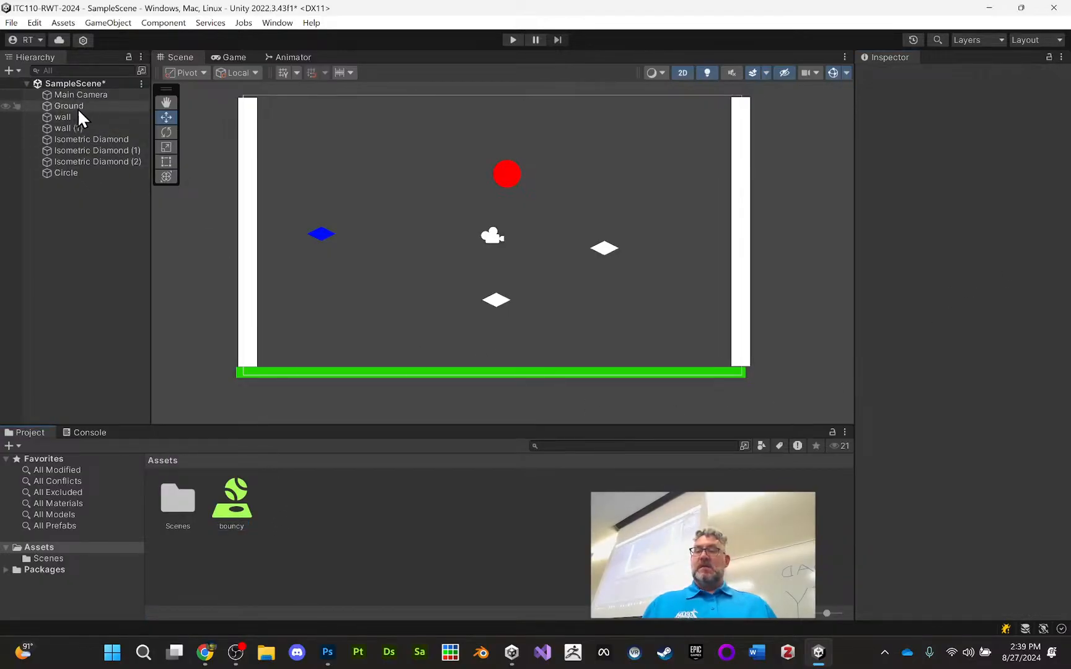
Rename the Circle object as Ball
left_click(74, 173)
left_click(937, 77)
type("ll")
key("Return")
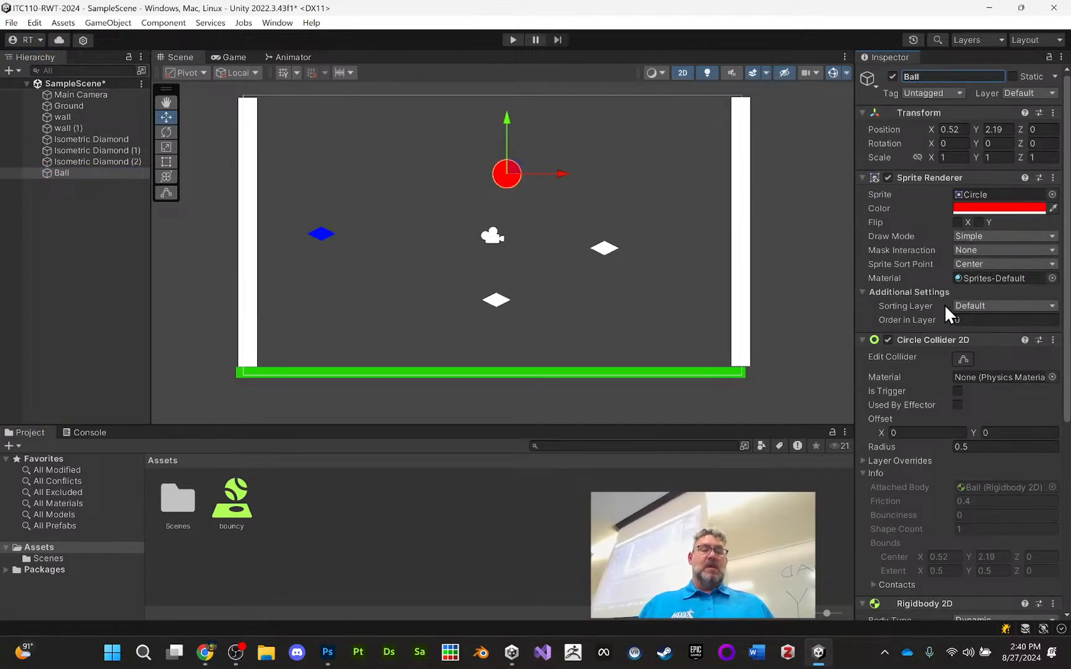
Try to assign the bouncy physic material to the Ball's Circle Collider 2D
scroll(943, 297, "down", 2)
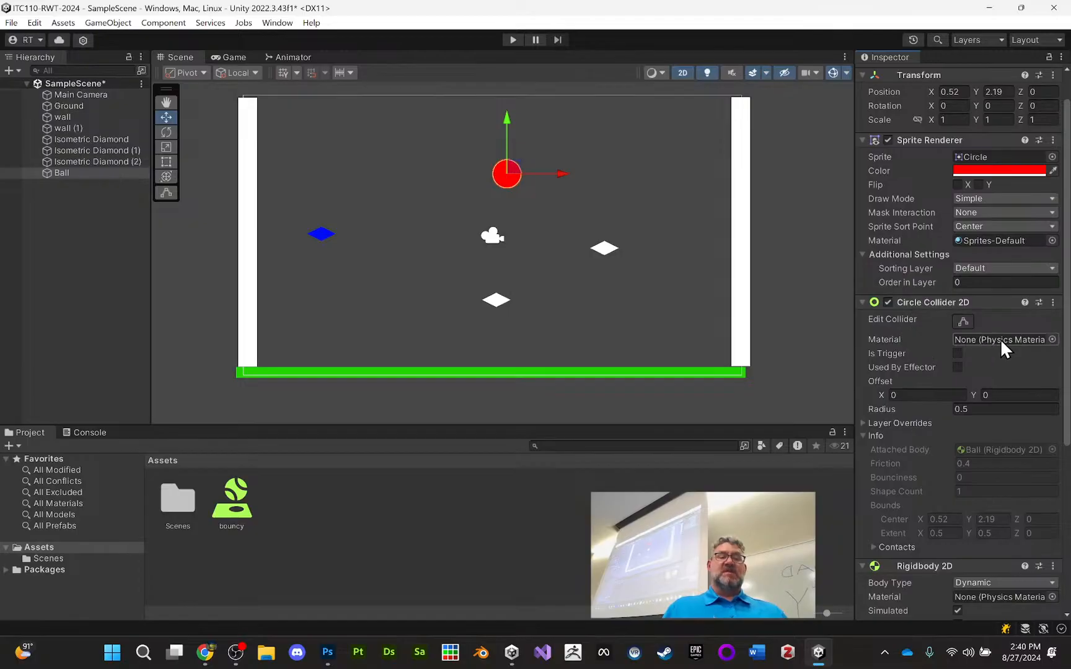
left_click_drag(248, 486, 999, 345)
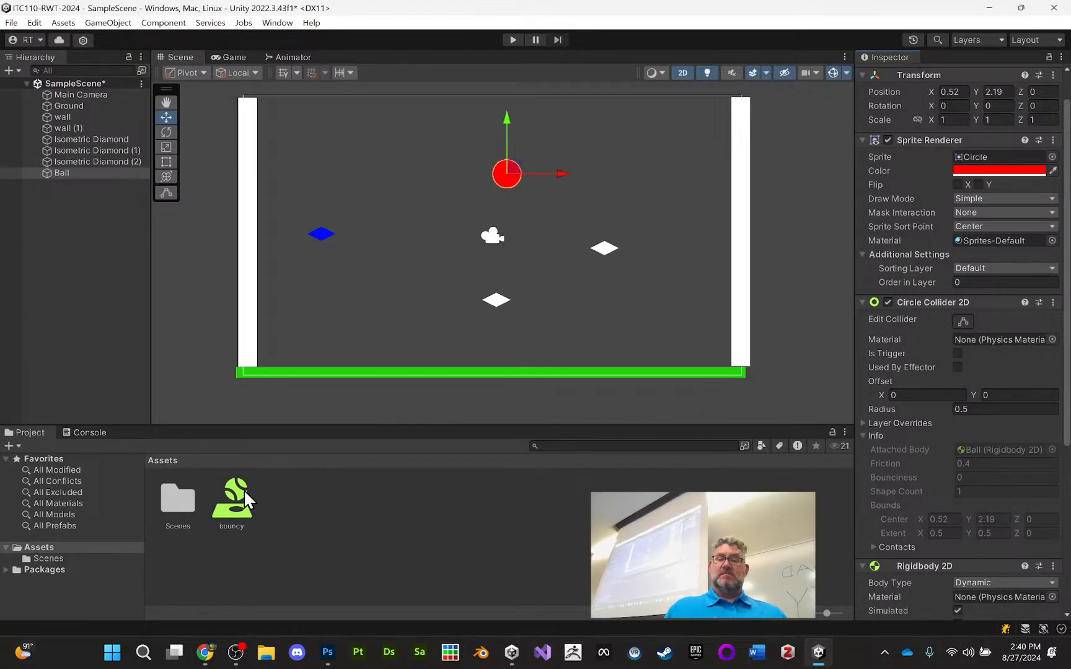
left_click_drag(234, 489, 1061, 352)
left_click(1052, 340)
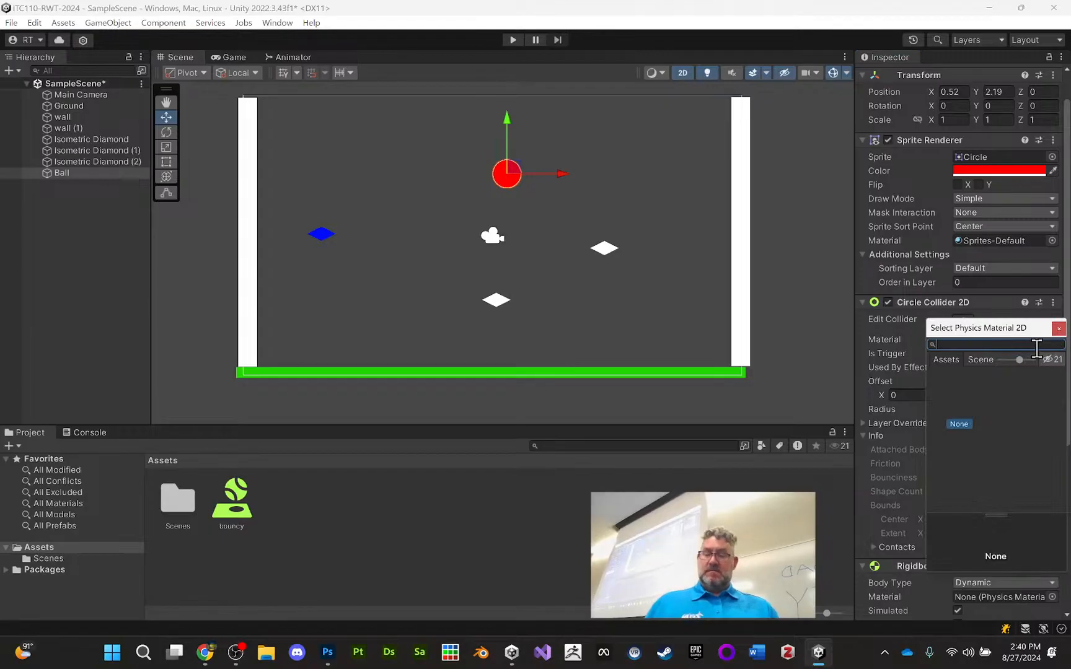
type("bou")
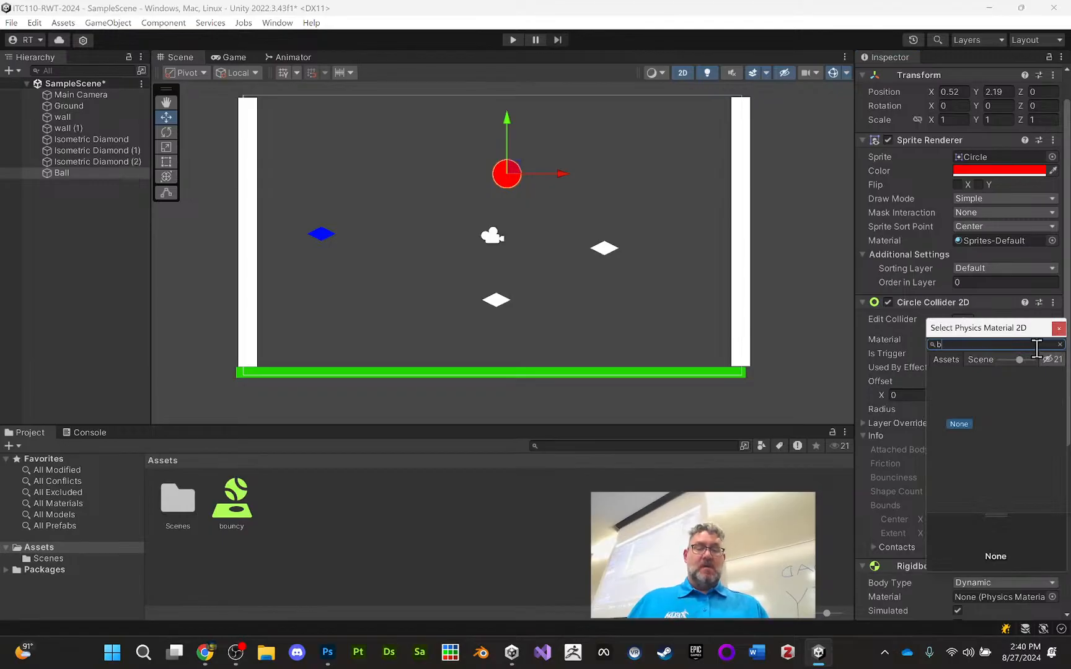
left_click(738, 539)
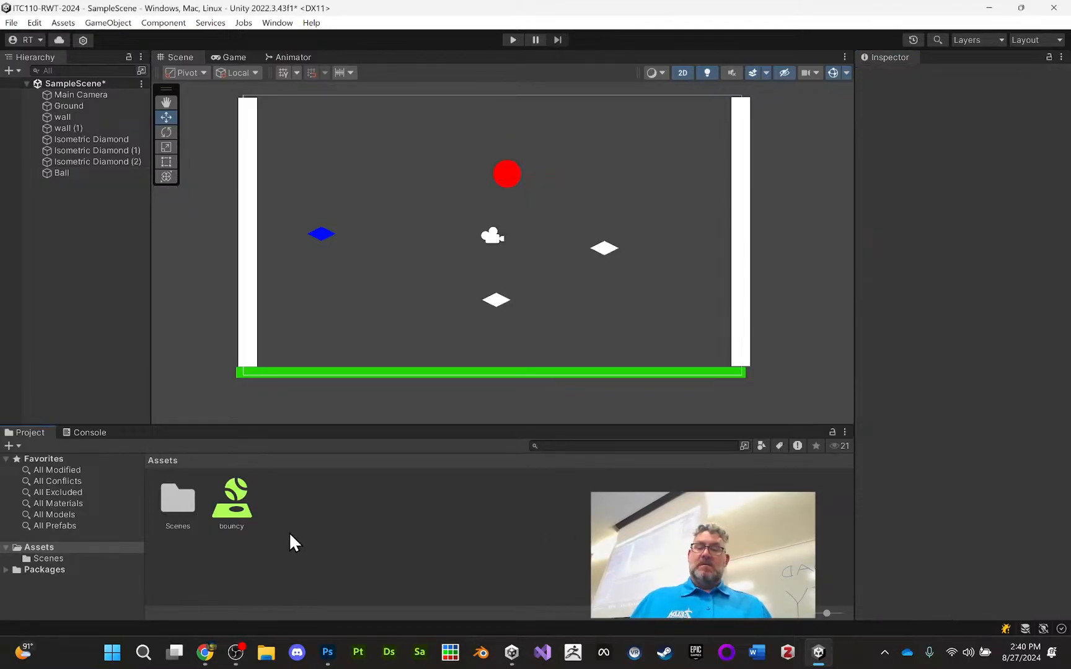
Create a Physics Material 2D named bouncy2d in the Assets folder
right_click(282, 497)
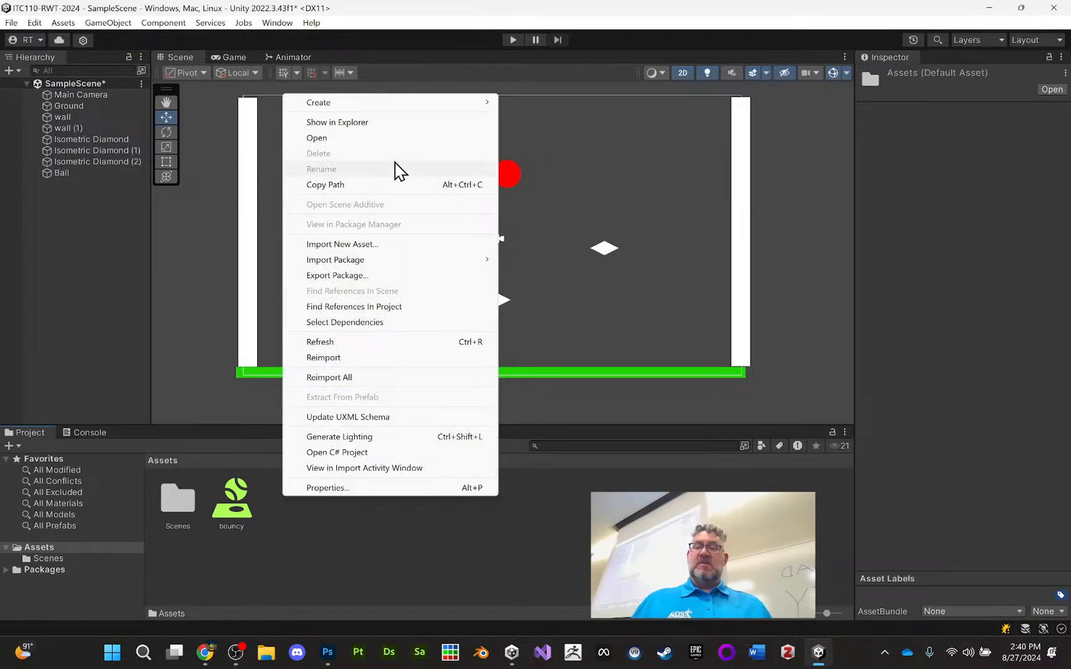
mouse_move(372, 103)
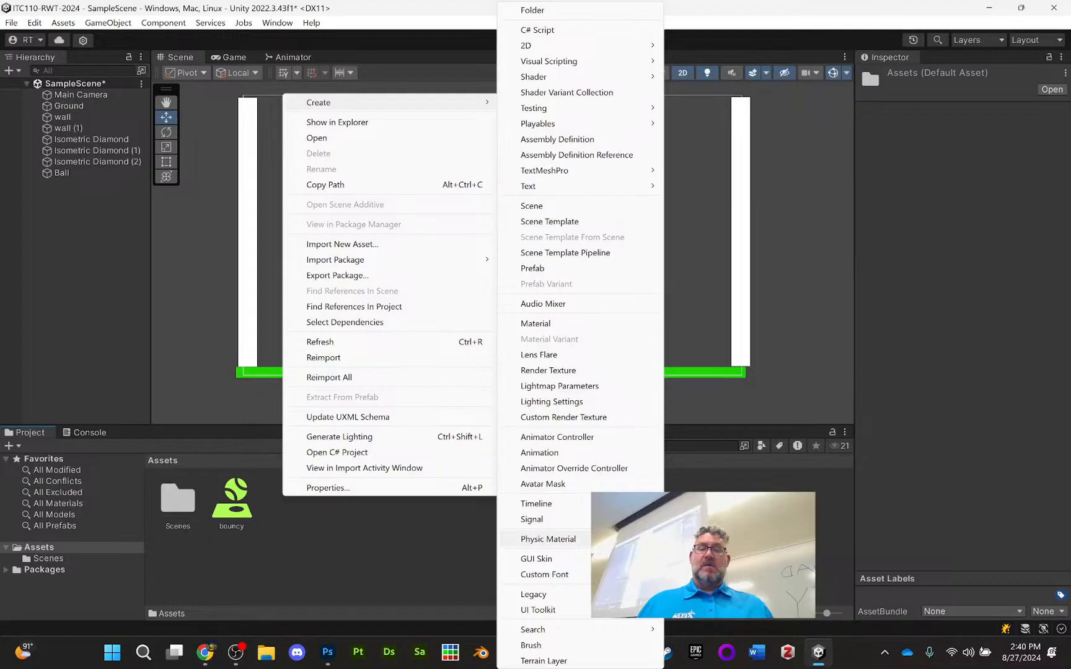
mouse_move(594, 48)
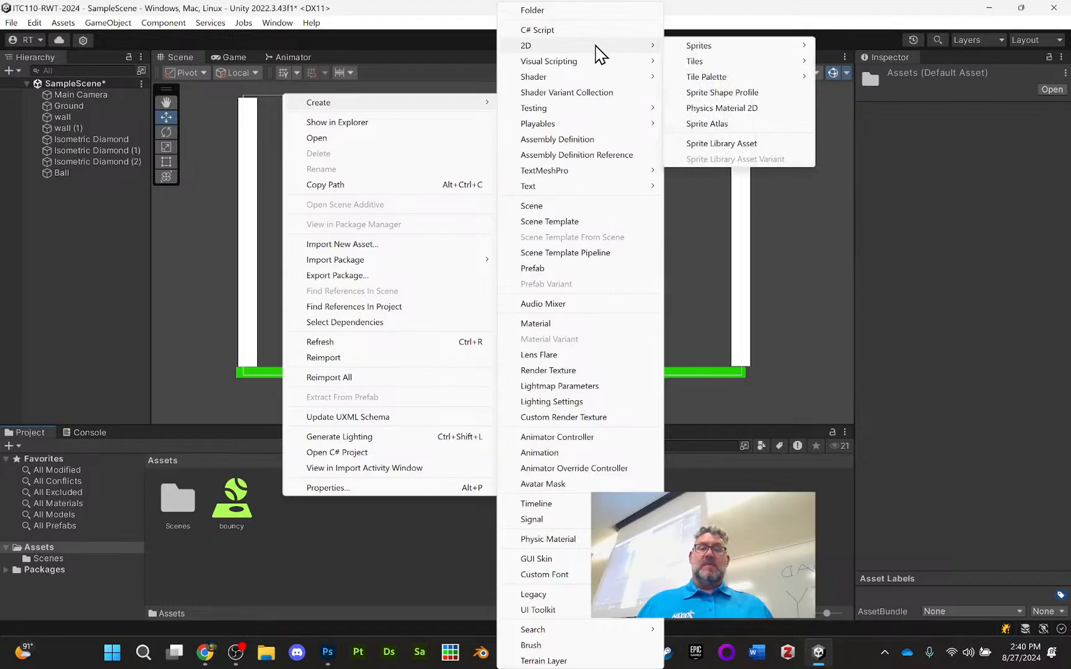
left_click(730, 109)
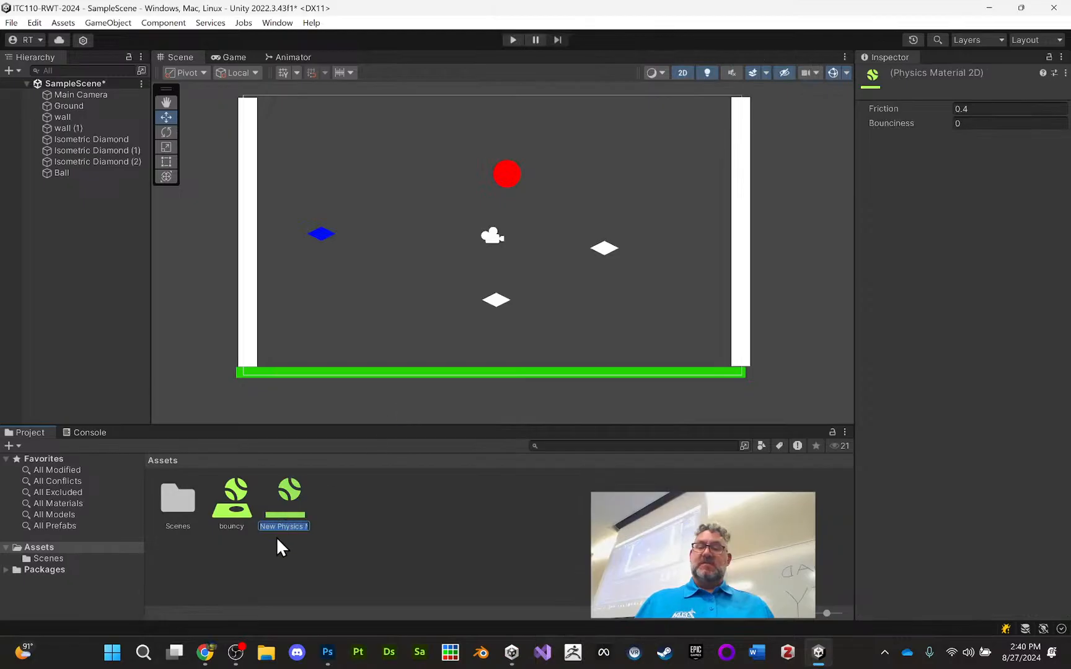
type("bouncy2d")
key("Return")
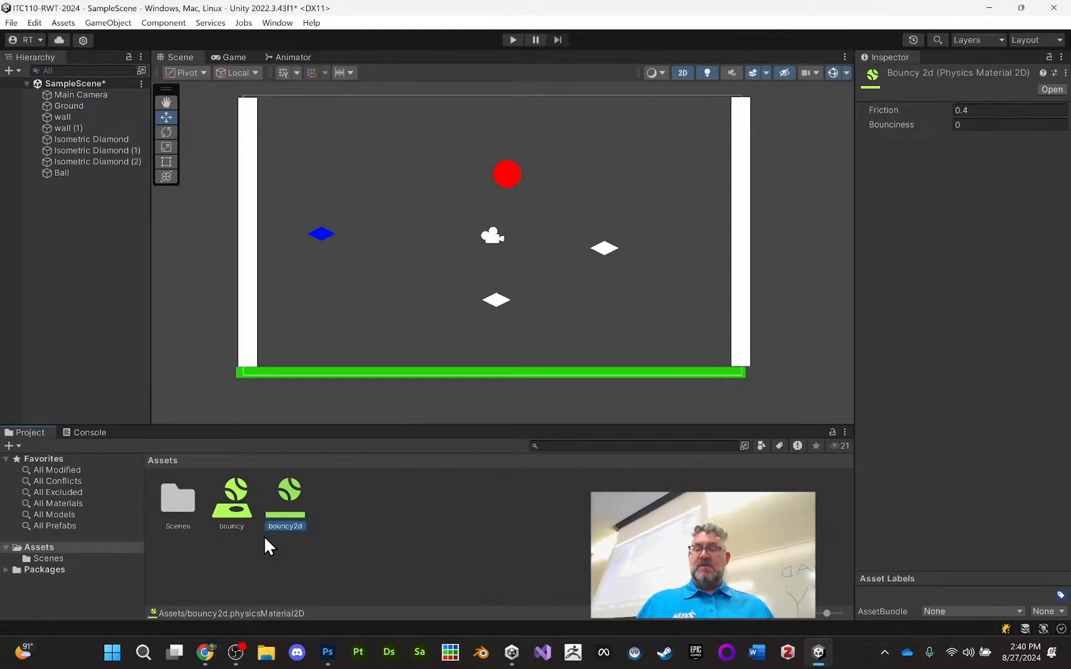
Delete the bouncy physic material asset from the Assets folder
left_click(230, 521)
key("Delete")
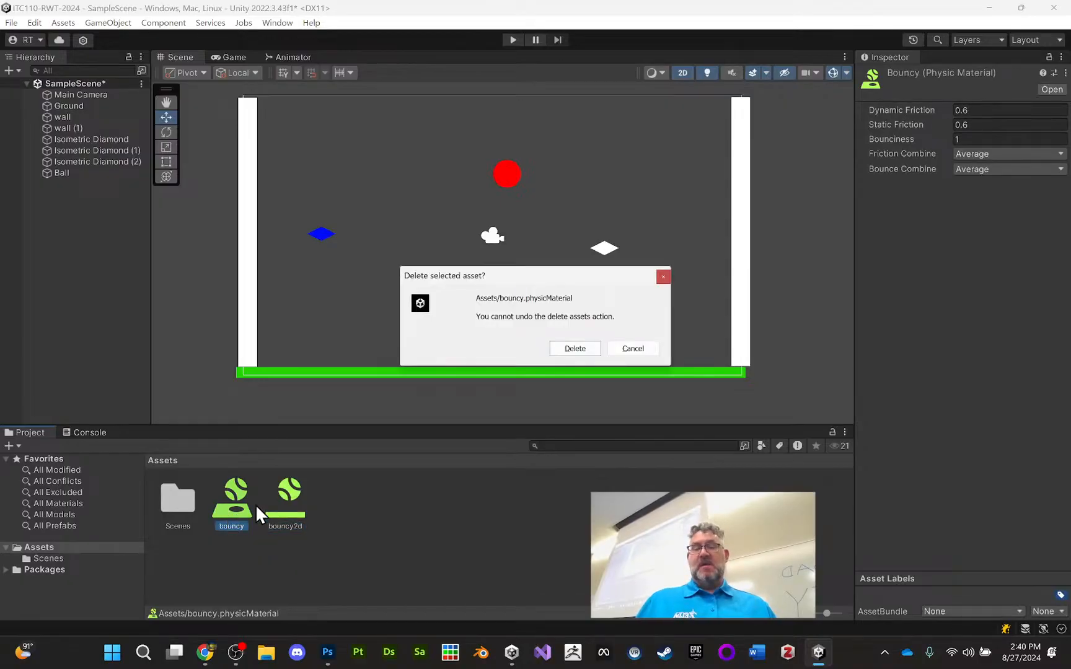
left_click(575, 349)
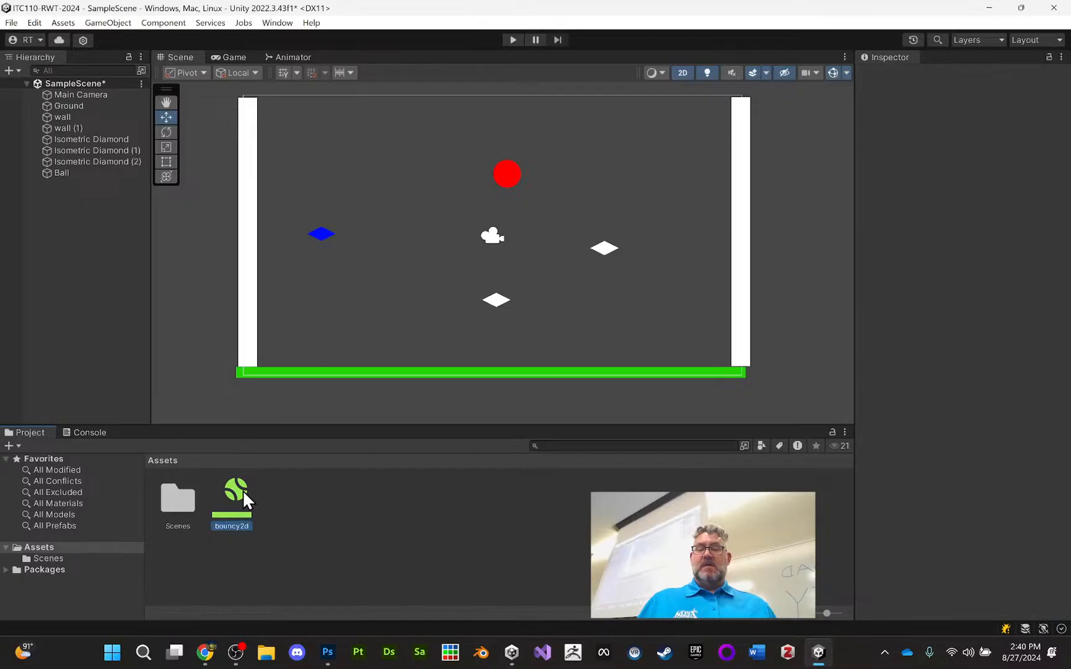
Set the bounciness of the bouncy2d physics material to 1
left_click(980, 122)
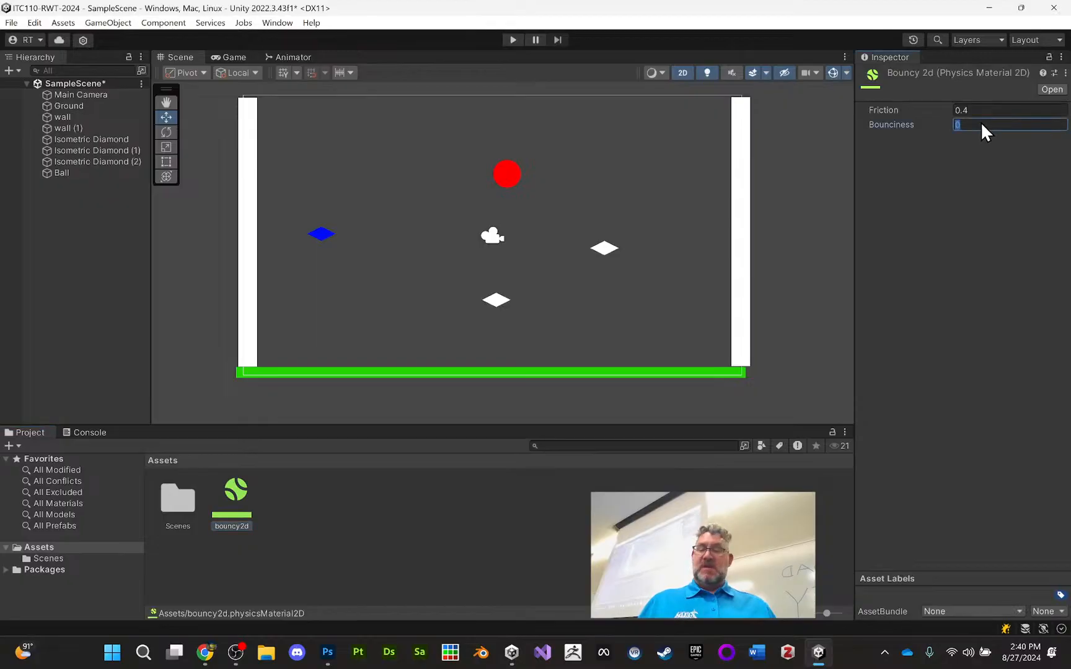
type("1")
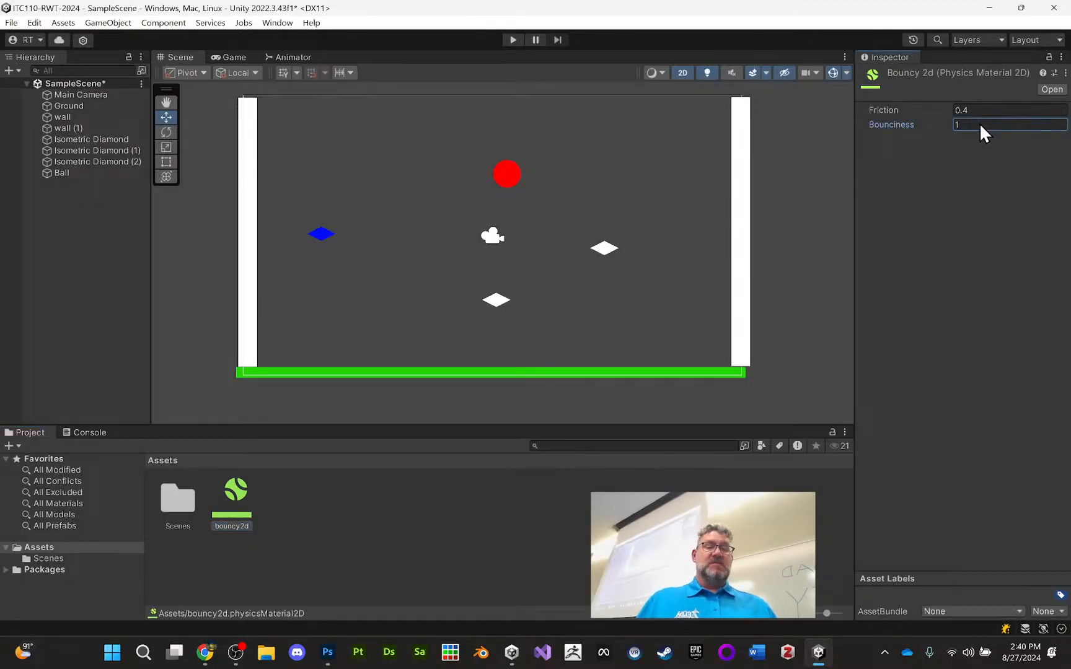
left_click(388, 499)
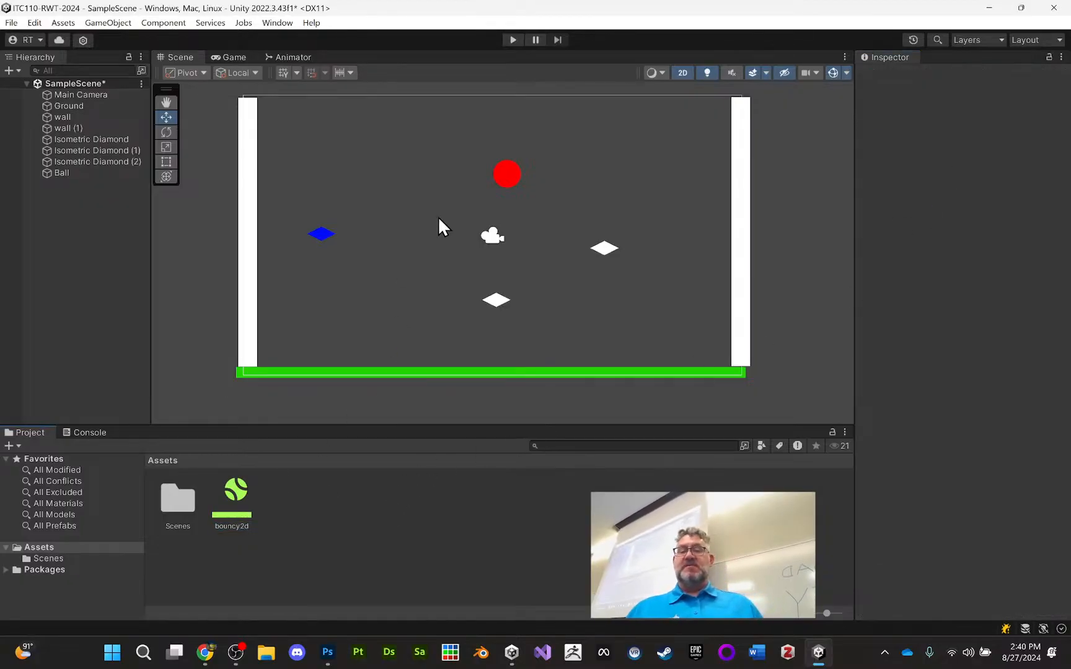
Assign the bouncy2d material to the Ball's Circle Collider 2D and play-test the scene
left_click(503, 172)
left_click_drag(236, 495, 985, 377)
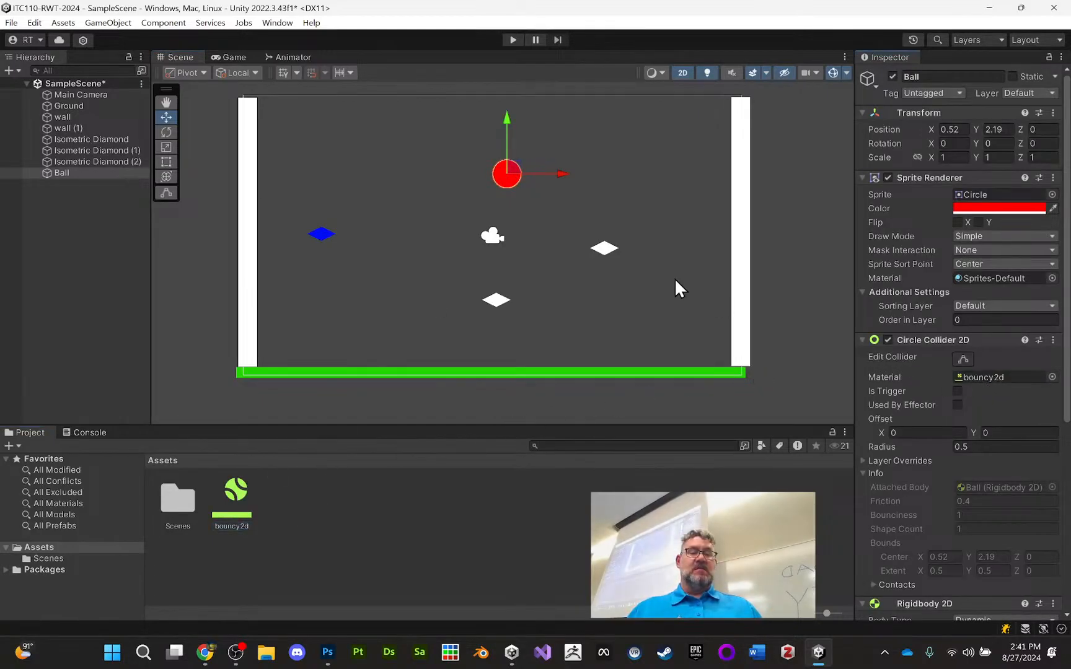
left_click(512, 40)
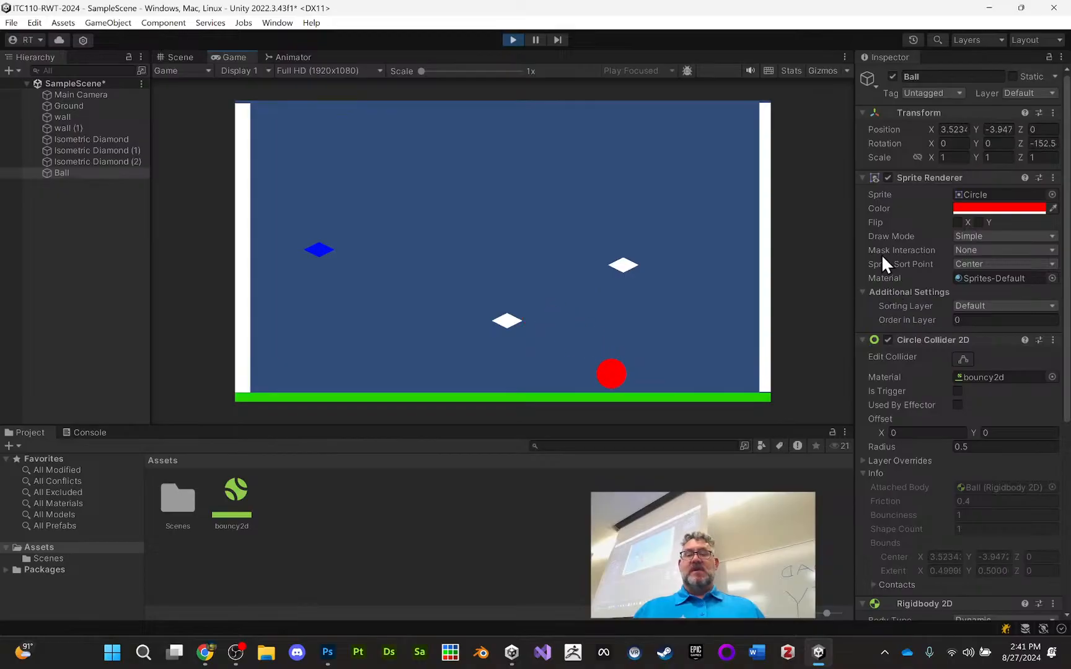
left_click(512, 39)
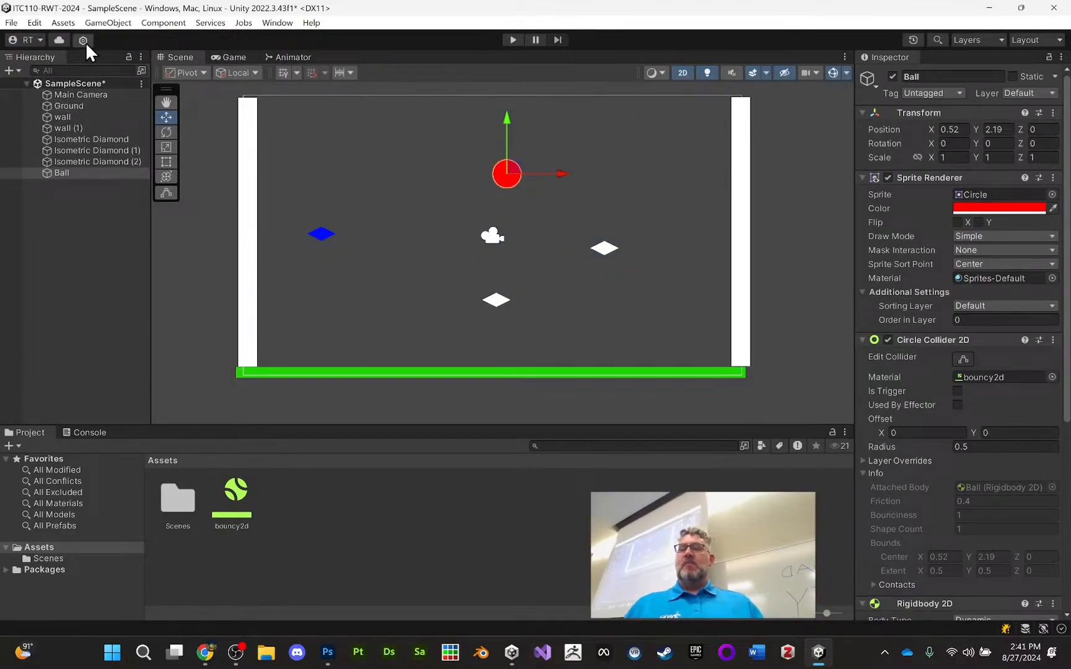
Add a Triangle sprite and place it to the left of the ball at about X -3.08, Y 2.07
left_click(159, 22)
mouse_move(108, 23)
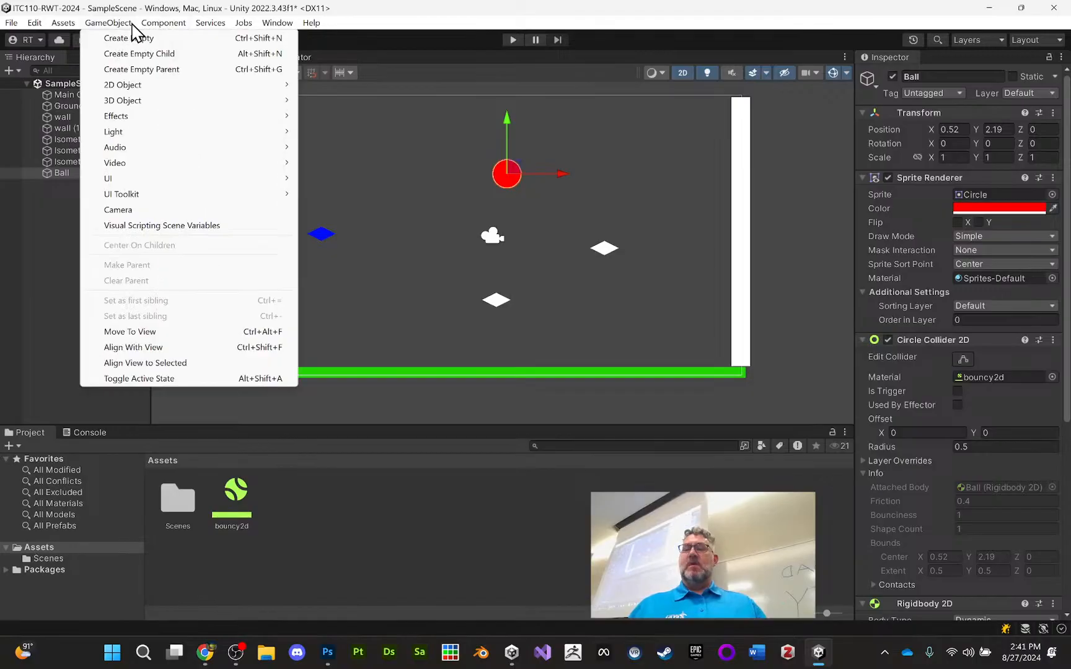
mouse_move(152, 87)
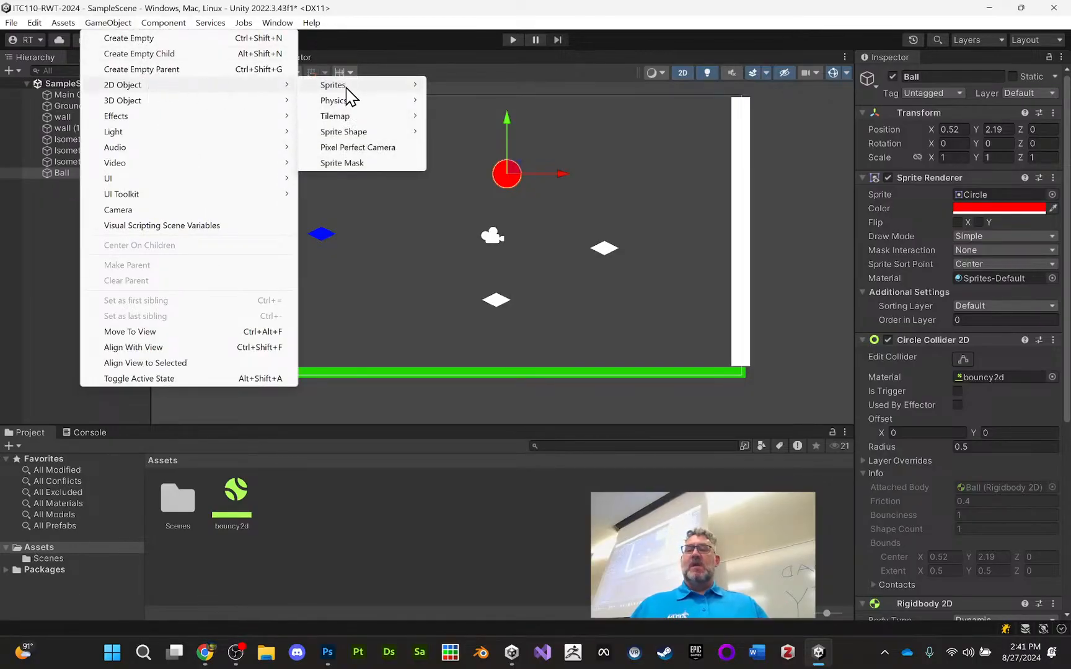
mouse_move(394, 88)
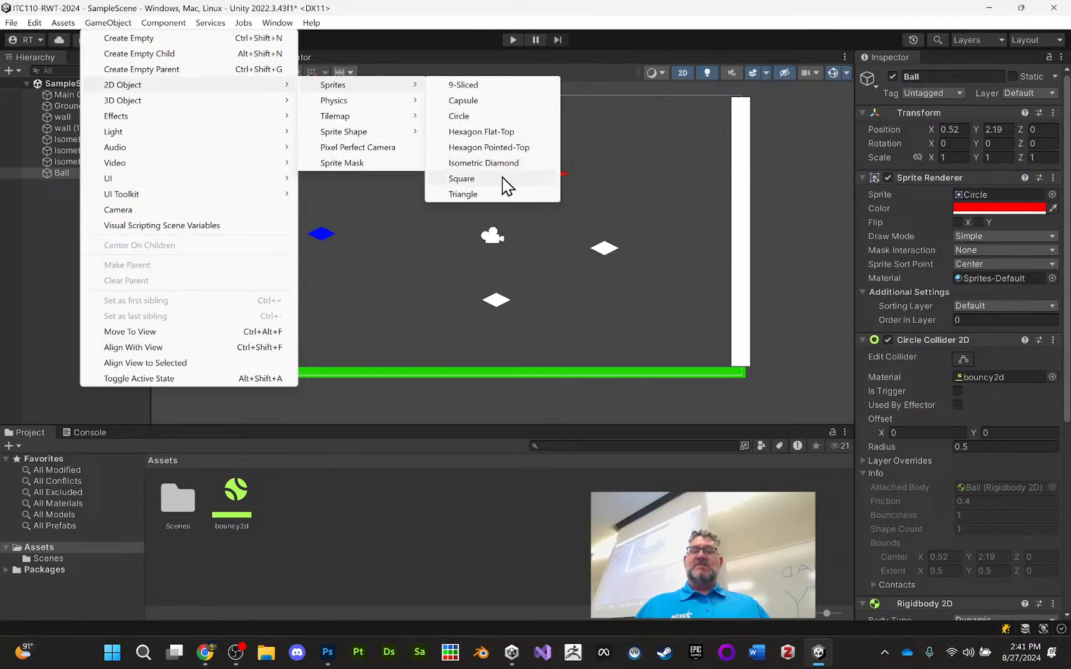
left_click(471, 194)
left_click_drag(513, 249, 416, 172)
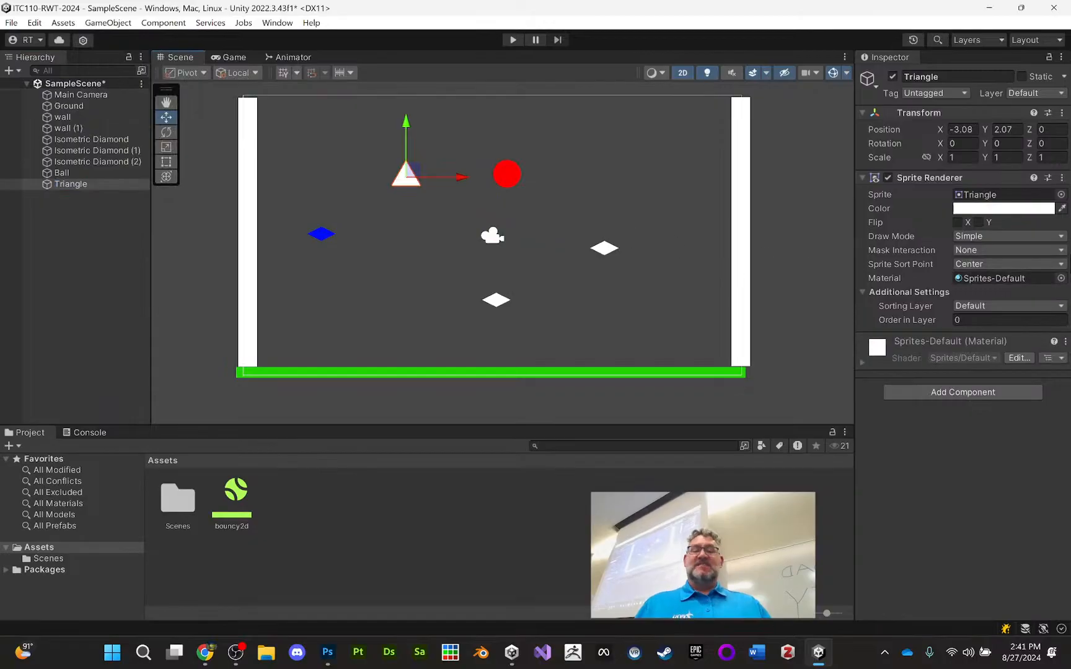
Change the Triangle's sprite colour to yellow, hexadecimal FFF100
left_click(1019, 210)
left_click(1015, 257)
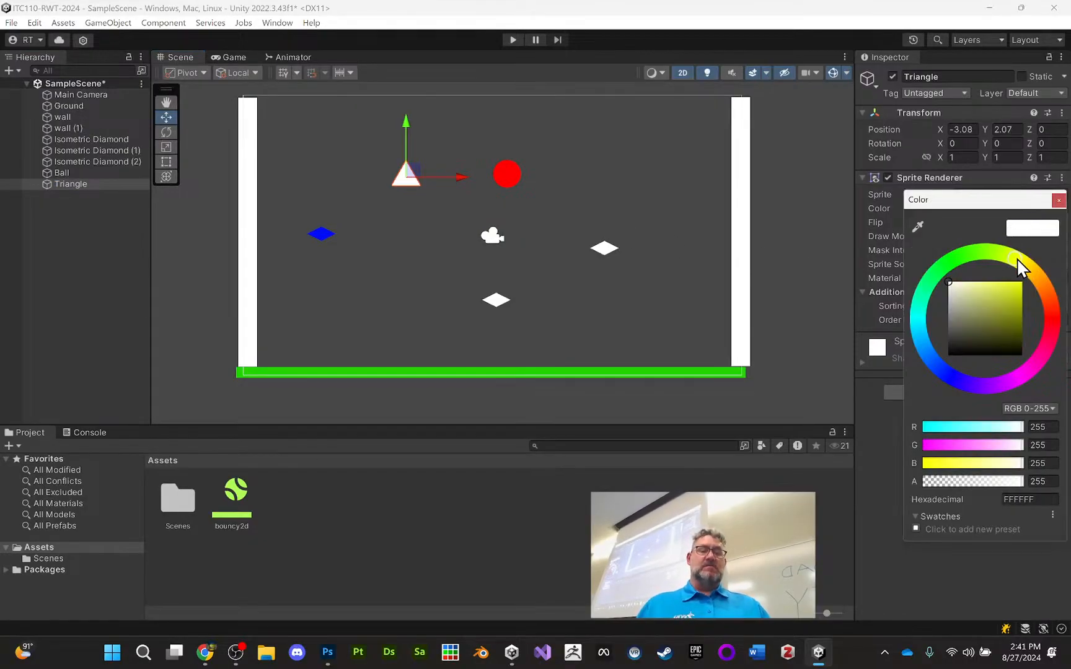
left_click_drag(1008, 290, 1035, 282)
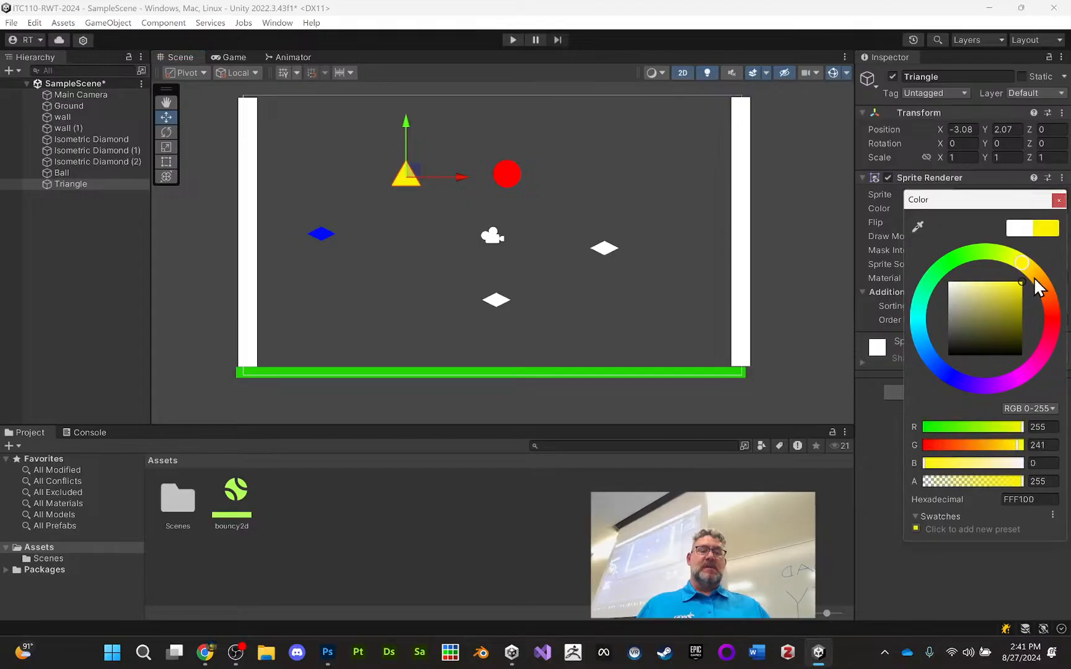
left_click(885, 451)
Add a Polygon Collider 2D component to the Triangle
left_click(950, 394)
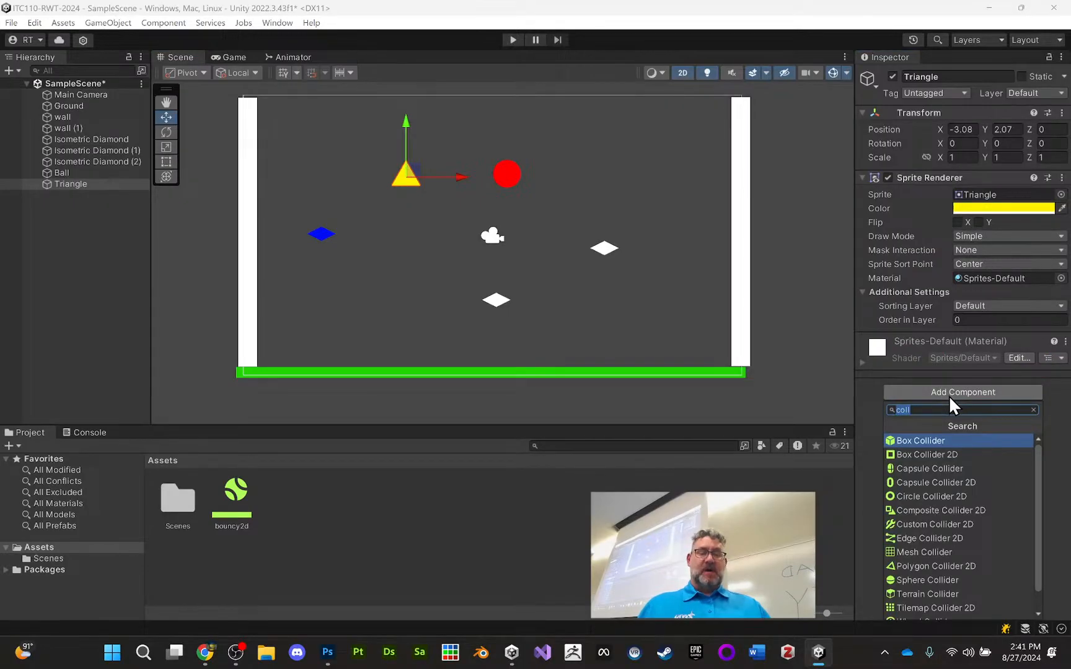
type("plo")
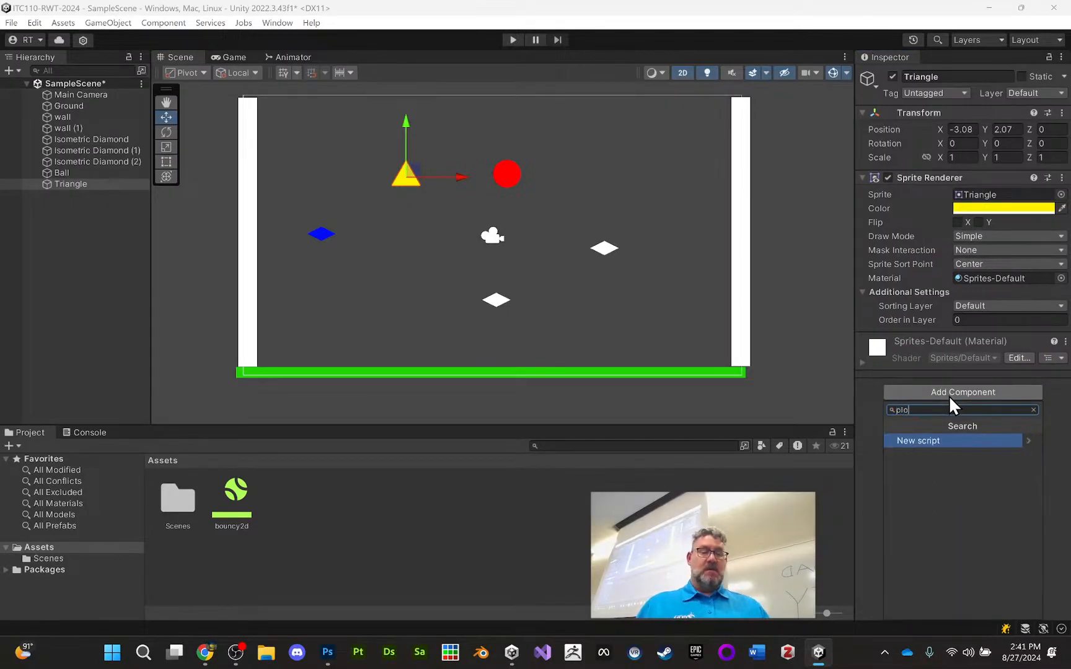
key("BackSpace")
key("BackSpace")
type("ol")
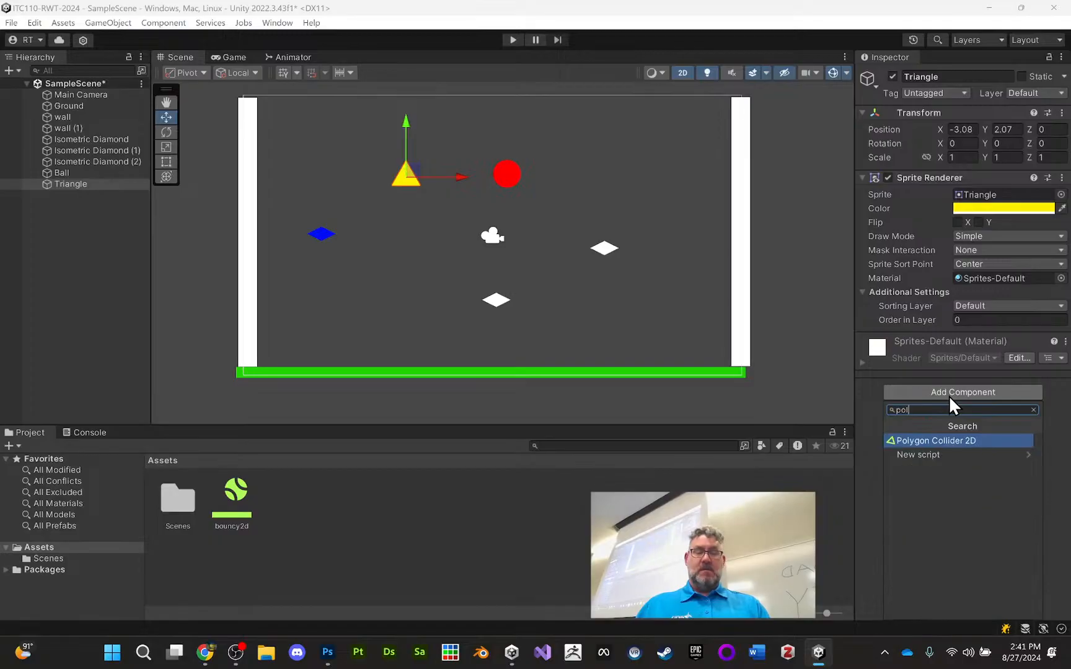
left_click(941, 439)
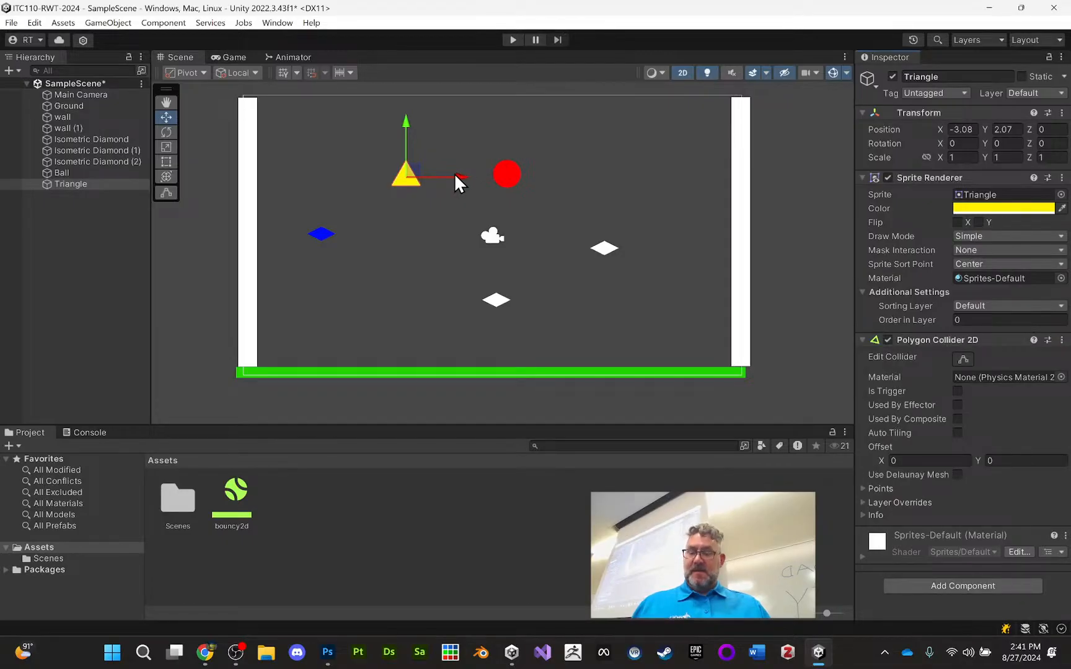
Move the Triangle down between the blue and lower white diamonds, and duplicate it with the copy beside it at about X -3.1, Y -1.71
mouse_move(453, 173)
left_mouse_down()
mouse_move(482, 171)
mouse_move(454, 167)
left_mouse_up()
left_click_drag(409, 122, 385, 228)
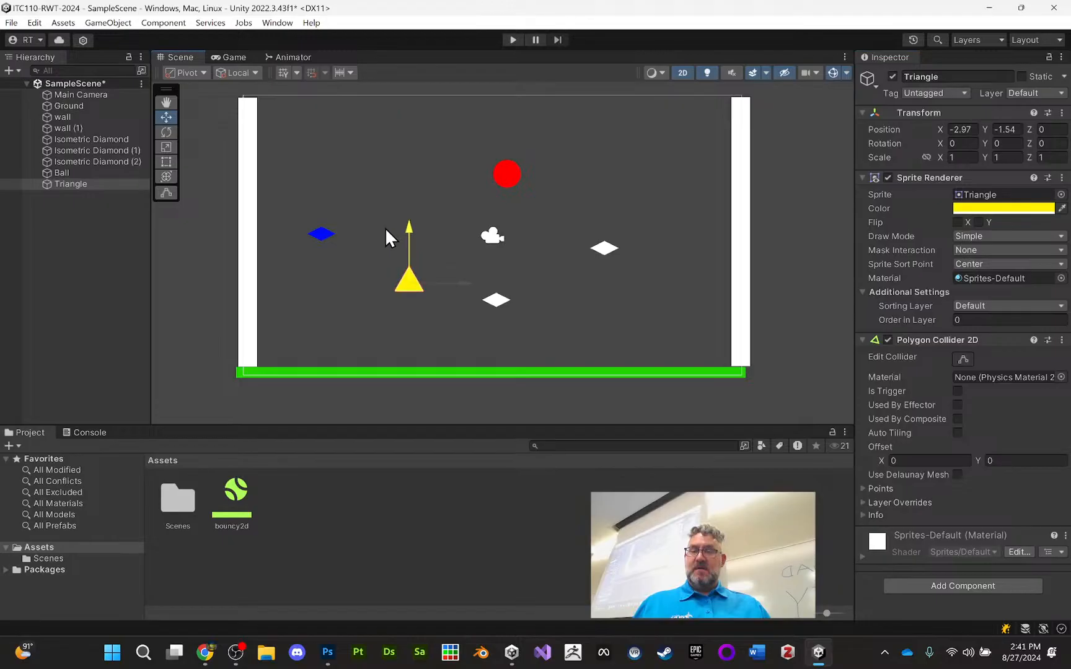
mouse_move(451, 274)
left_mouse_down()
mouse_move(432, 280)
mouse_move(460, 280)
left_mouse_up()
key("ctrl+d")
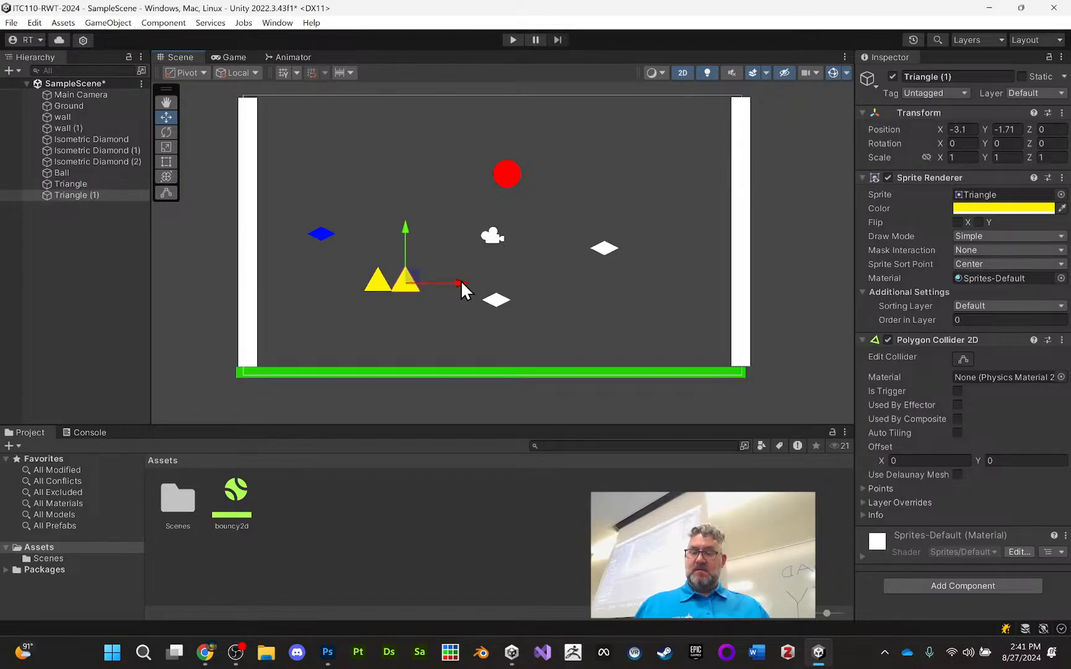
Duplicate the triangle again and stack the copy centred on top of the other two at about X -3.55, Y -0.84
key("ctrl+d")
left_click_drag(407, 228, 402, 203)
left_click_drag(466, 262, 452, 259)
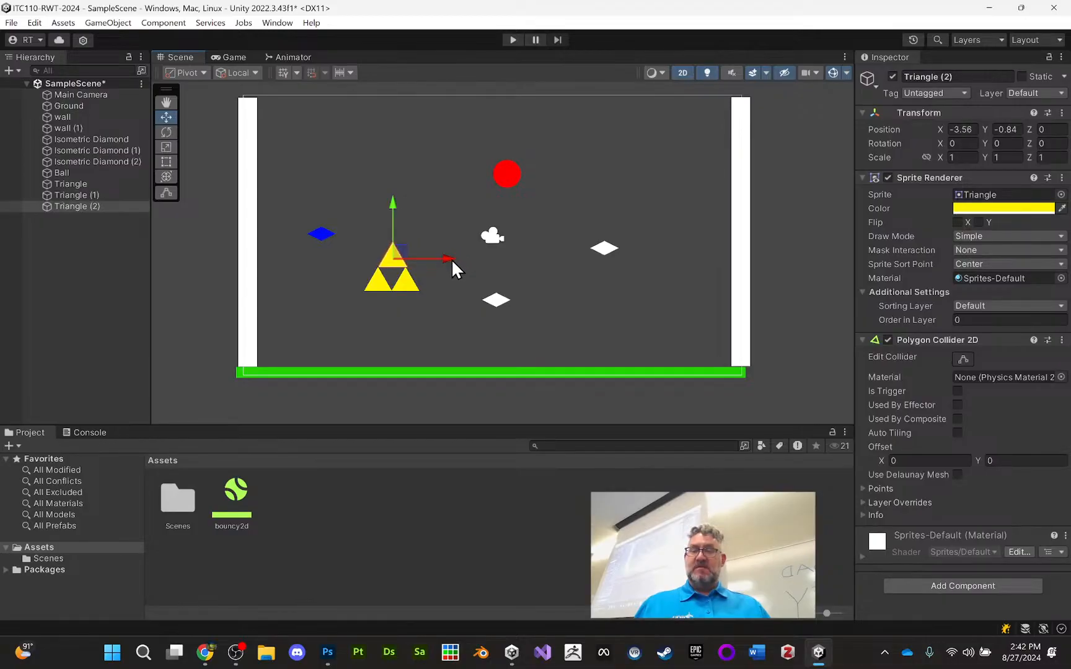
left_click(445, 275)
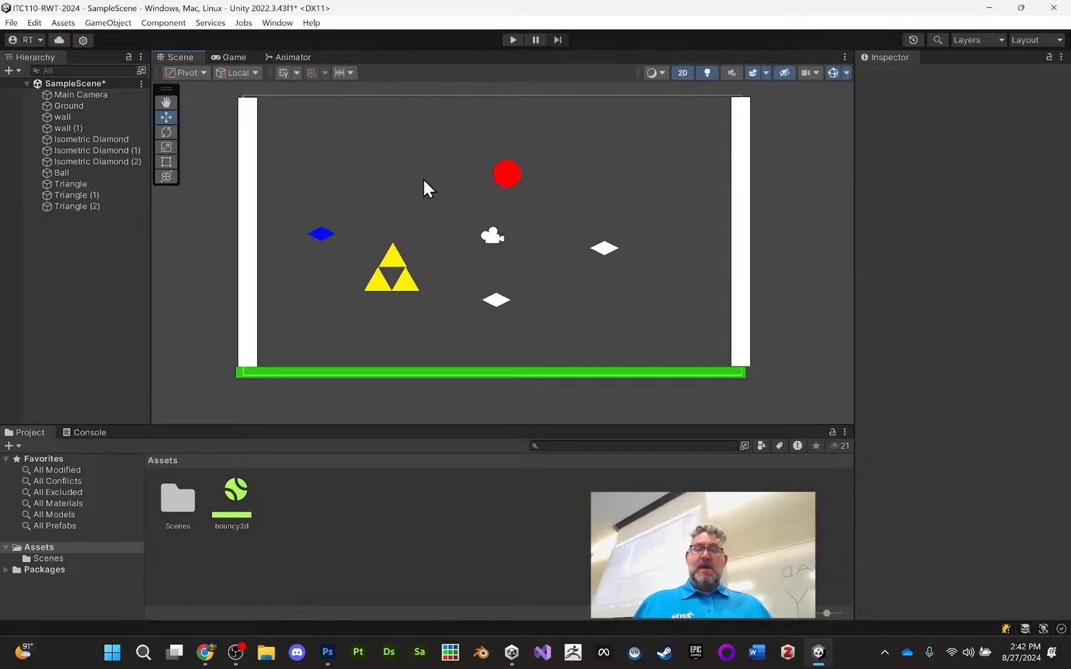
left_click(395, 263)
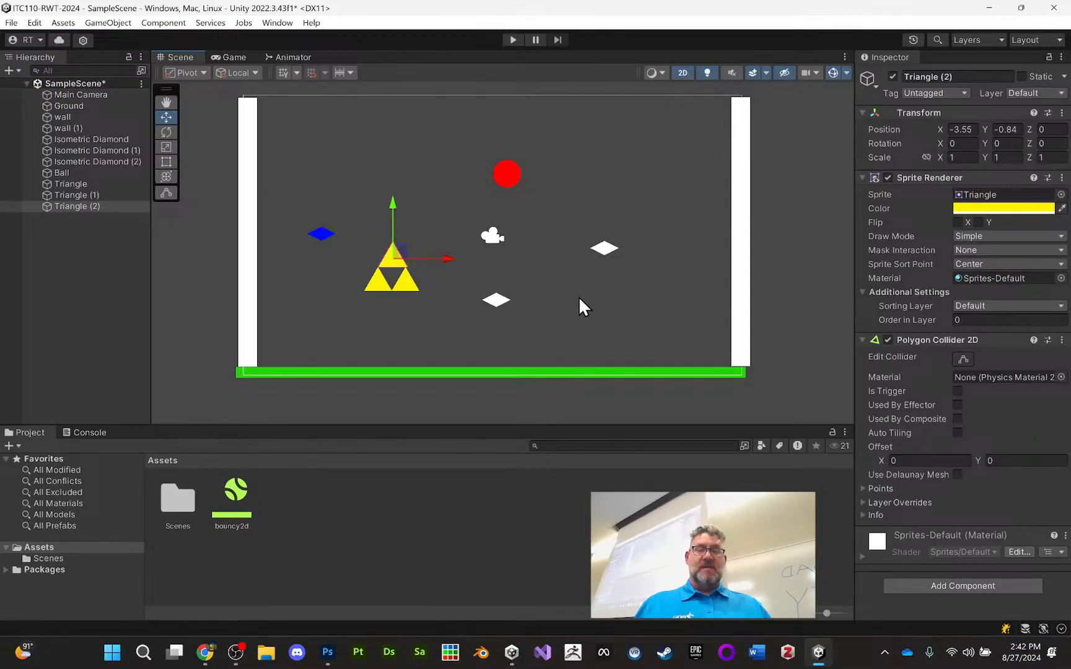
left_click(587, 161)
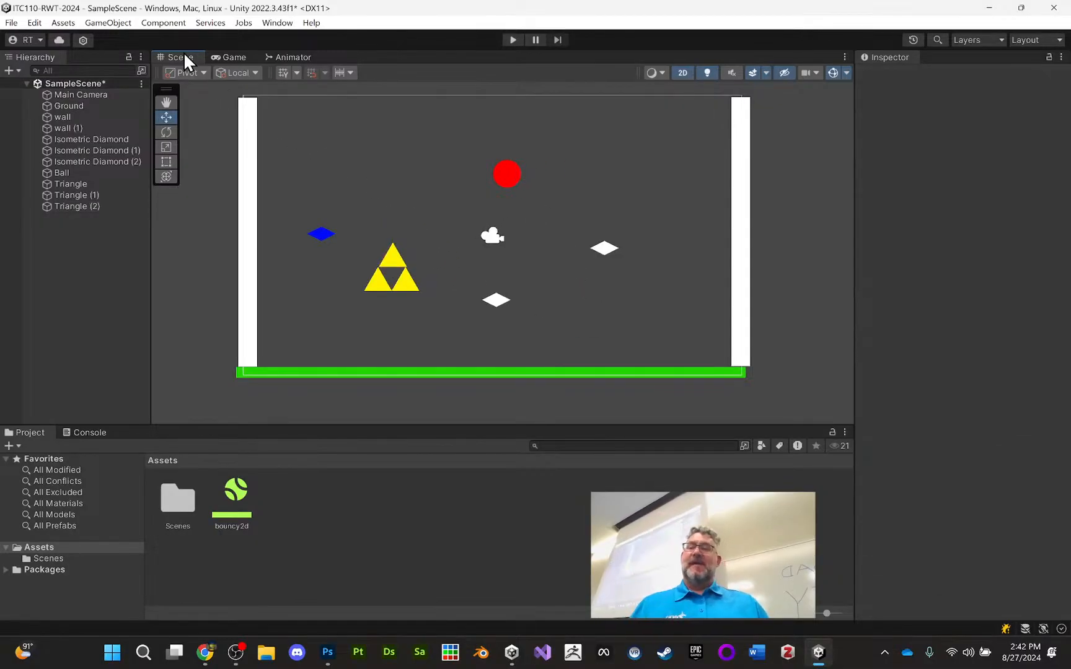
Create a 2D Capsule sprite and place it near the right wall at about X 6.16, Y 1.54
left_click(165, 25)
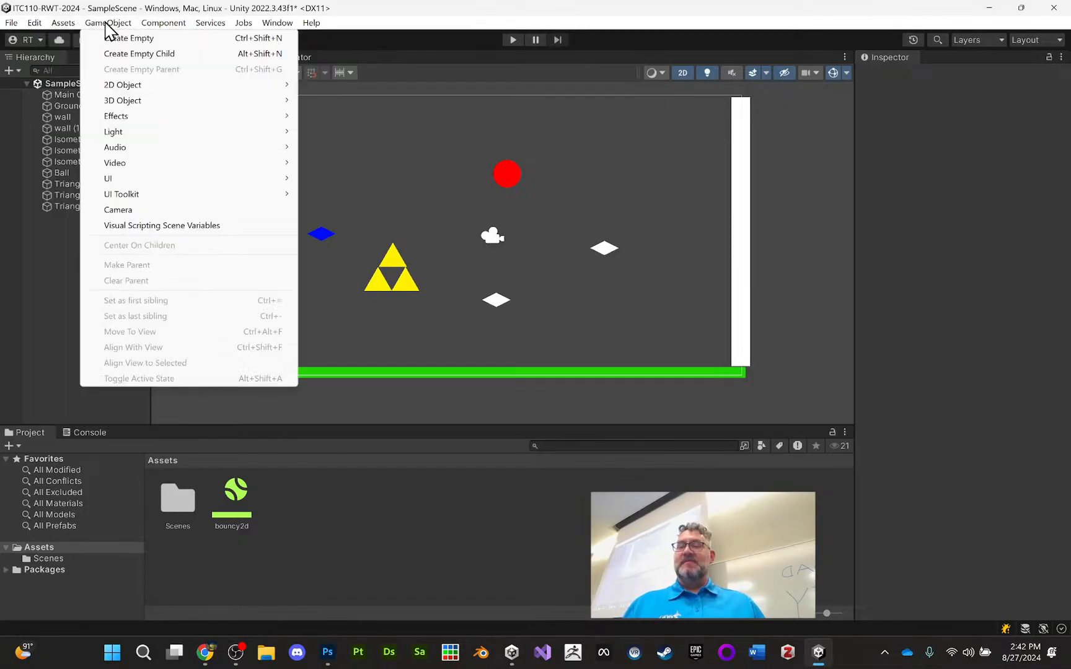
mouse_move(210, 87)
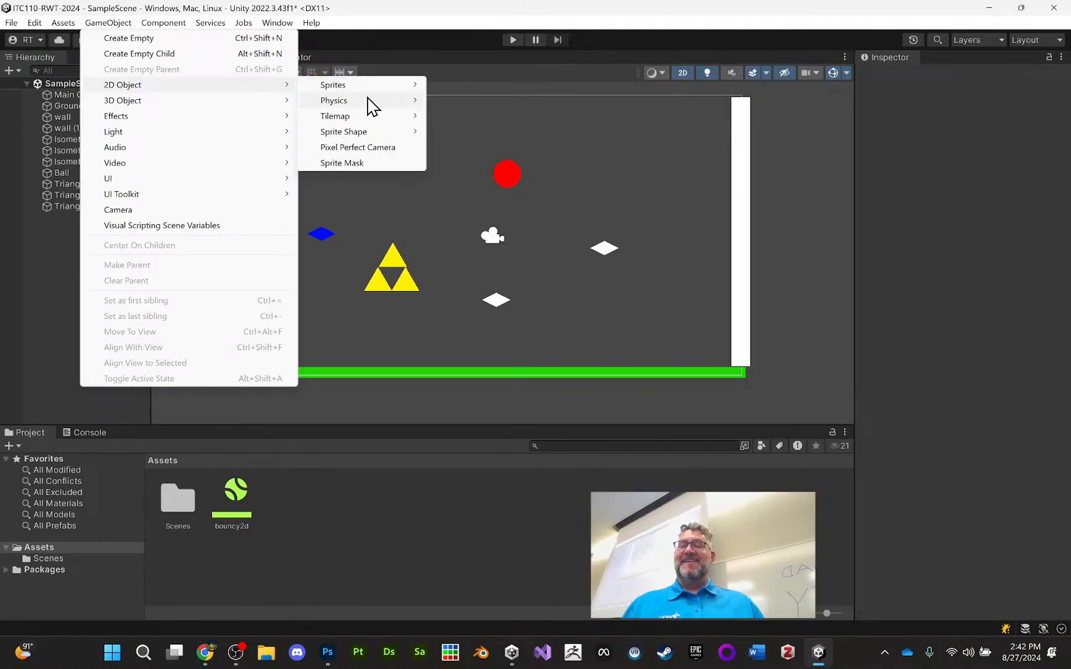
mouse_move(387, 90)
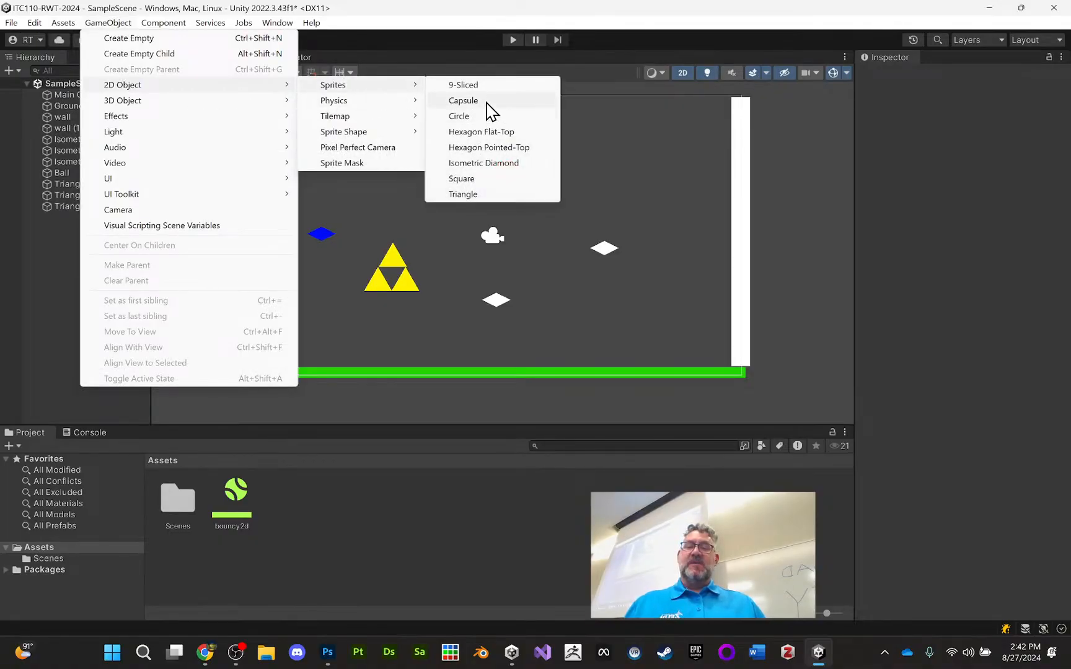
left_click(471, 100)
left_click_drag(516, 243, 678, 194)
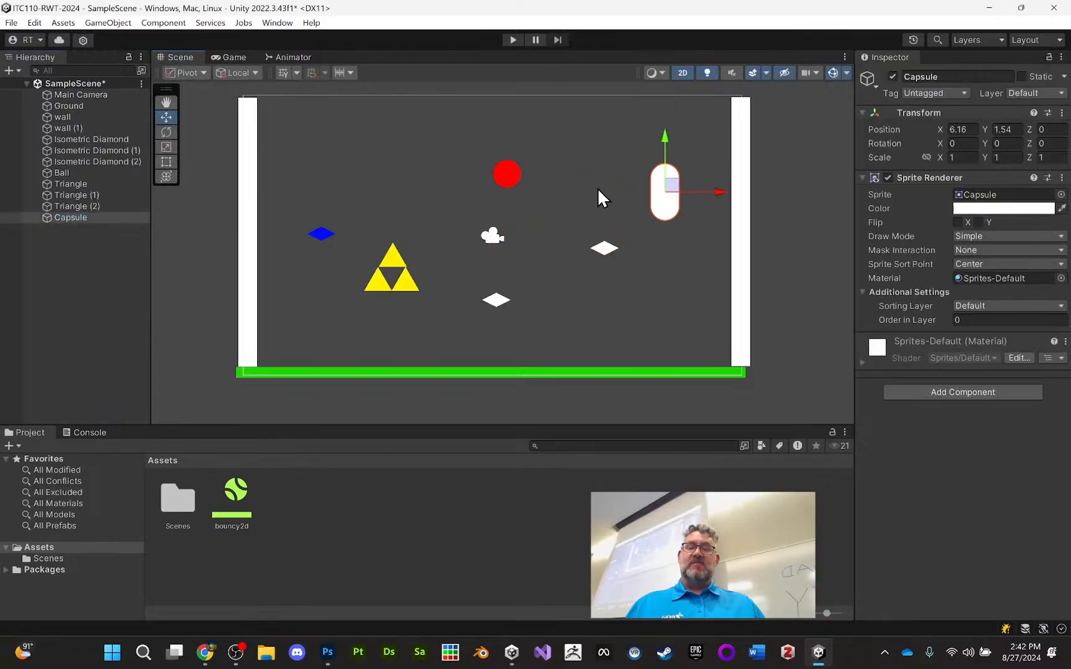
Rotate the Capsule about 38.6 degrees around its Z axis so that it leans to the left
left_click(165, 101)
left_click_drag(669, 195, 693, 205)
left_click(165, 132)
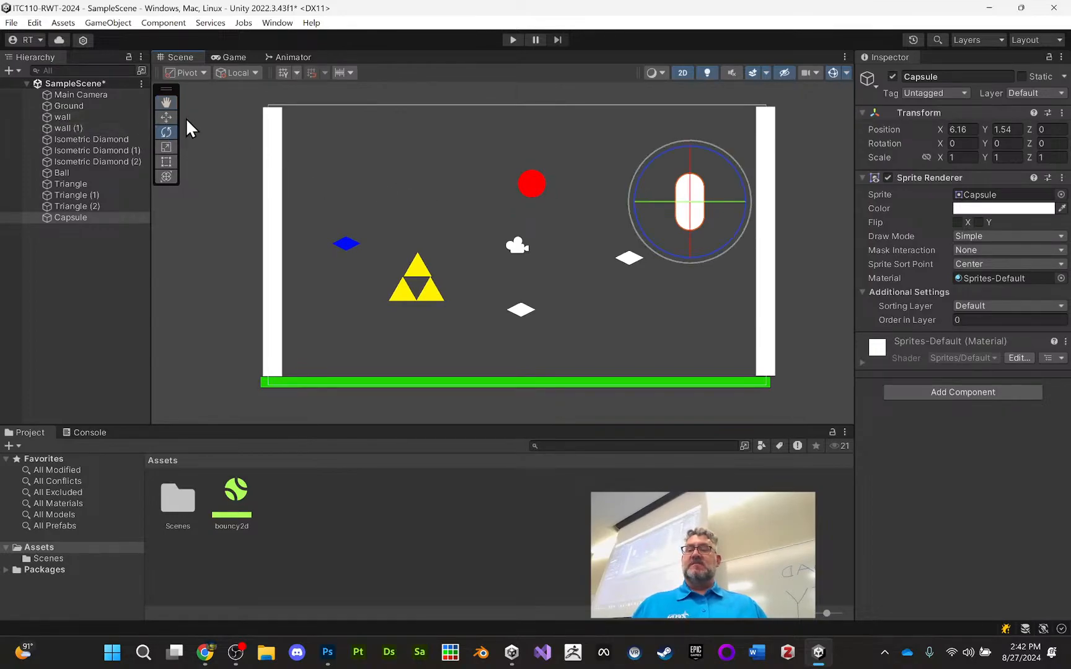
left_click_drag(648, 165, 616, 230)
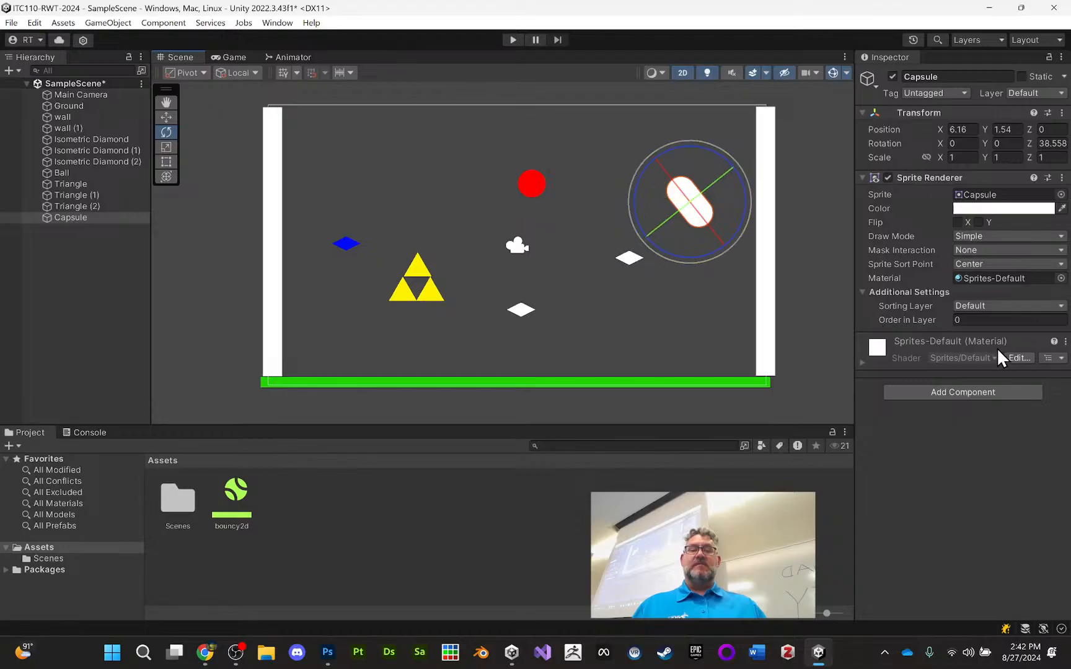
Add a Capsule Collider 2D component to the Capsule
left_click(970, 393)
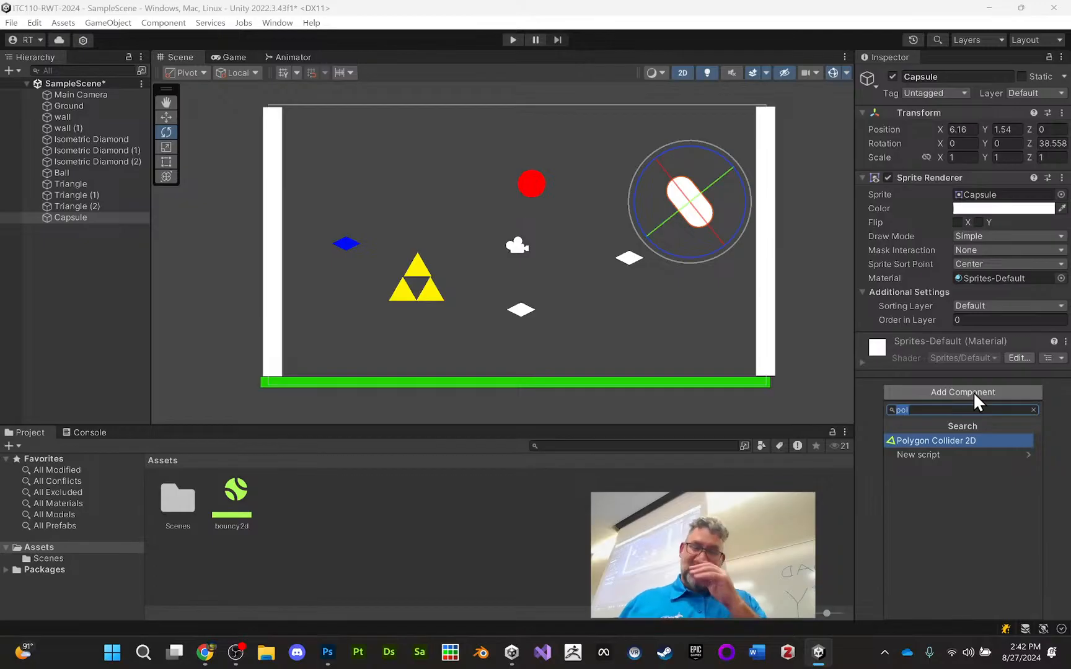
type("cap")
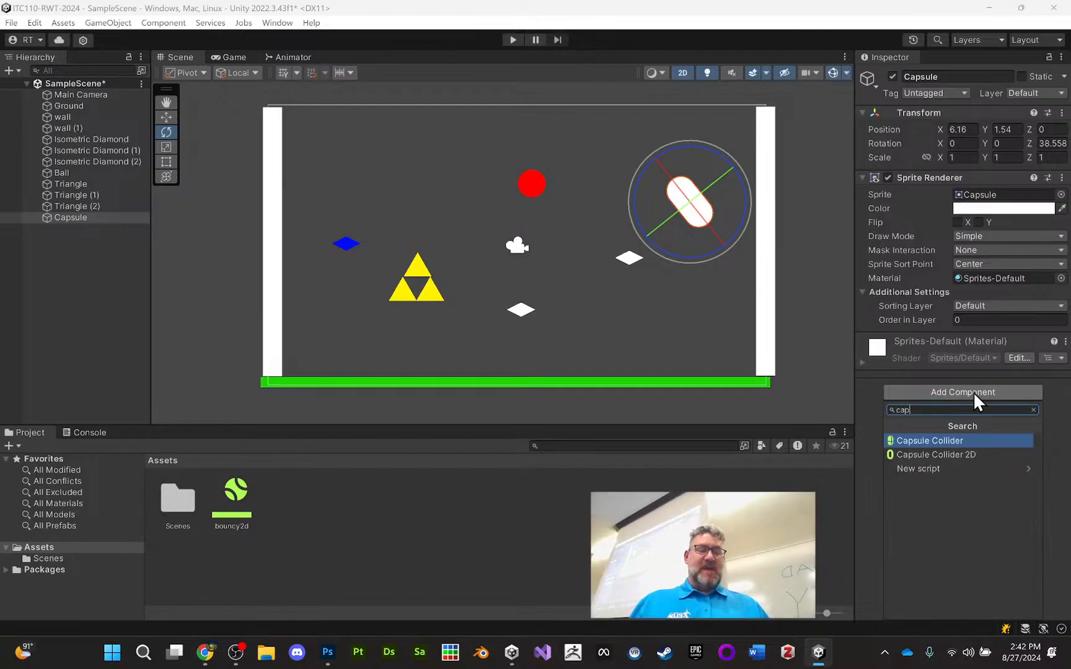
left_click(958, 454)
left_click(827, 329)
Move the Capsule down just above the ground, between the right-hand white diamond and the right wall
left_click(695, 203)
left_click(166, 117)
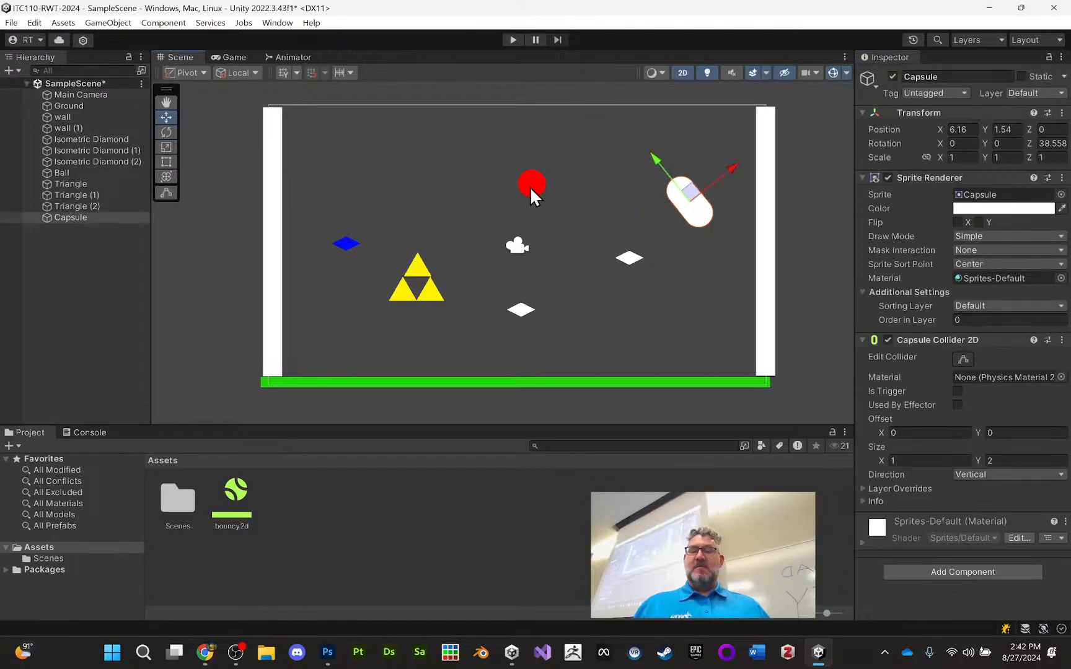
left_click_drag(696, 214, 682, 335)
Duplicate the Ball twice and spread the three balls in a row at Y 2.19, with the leftmost at about X -4.27
left_click(521, 180)
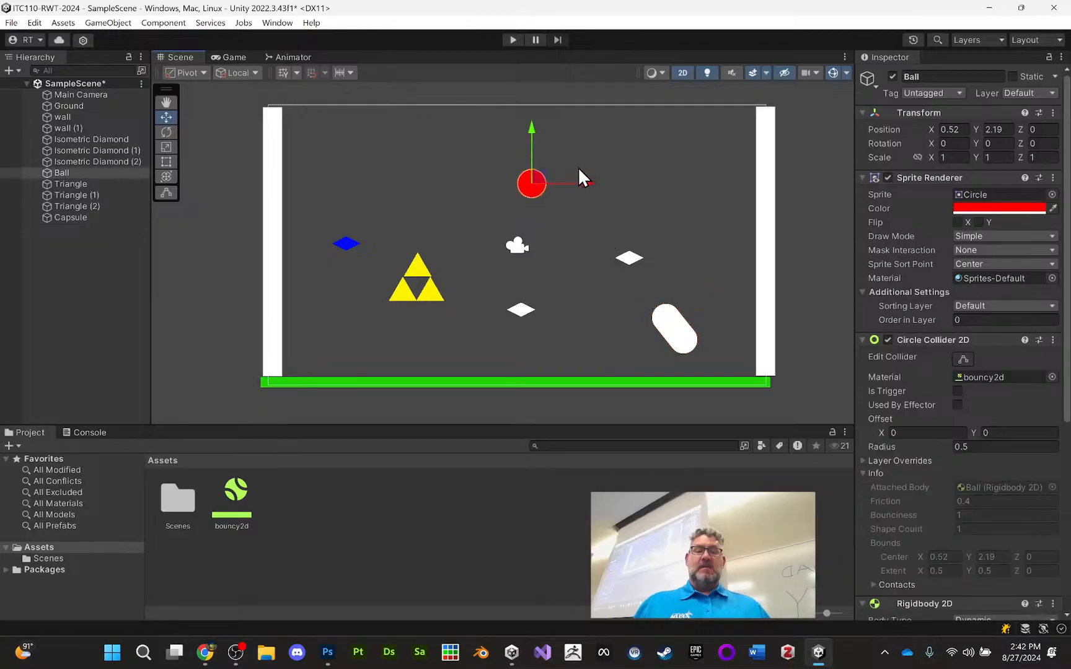
left_click_drag(584, 184, 454, 176)
key("ctrl+d")
key("ctrl+d")
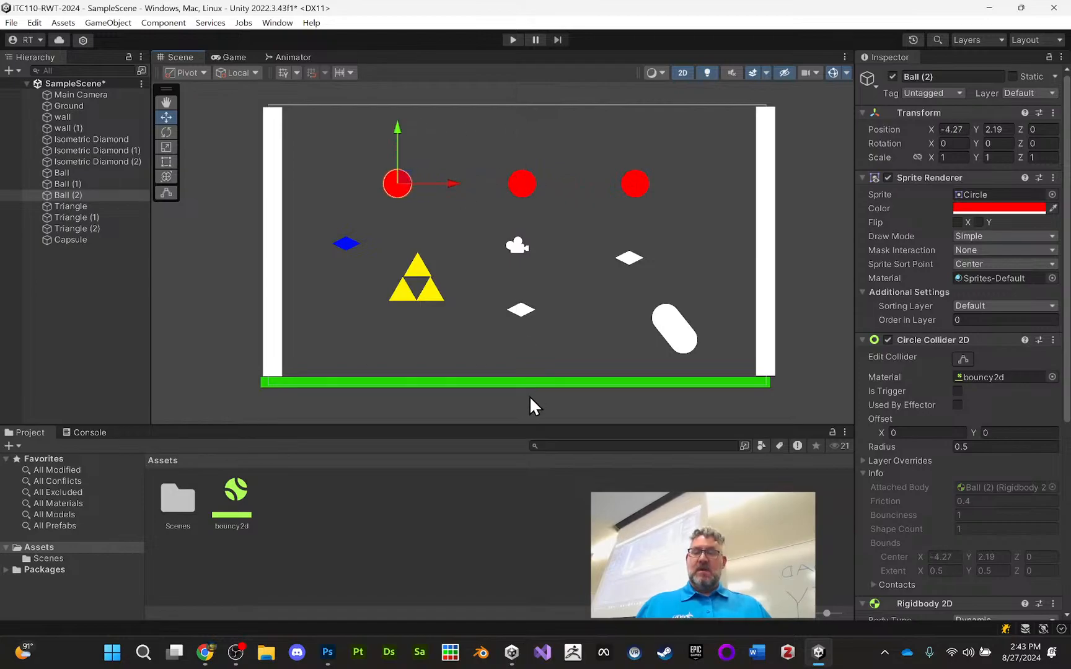
Duplicate the Ground, raise the copy to about Y 5.04 as a ceiling, and play-test the scene
left_click(531, 379)
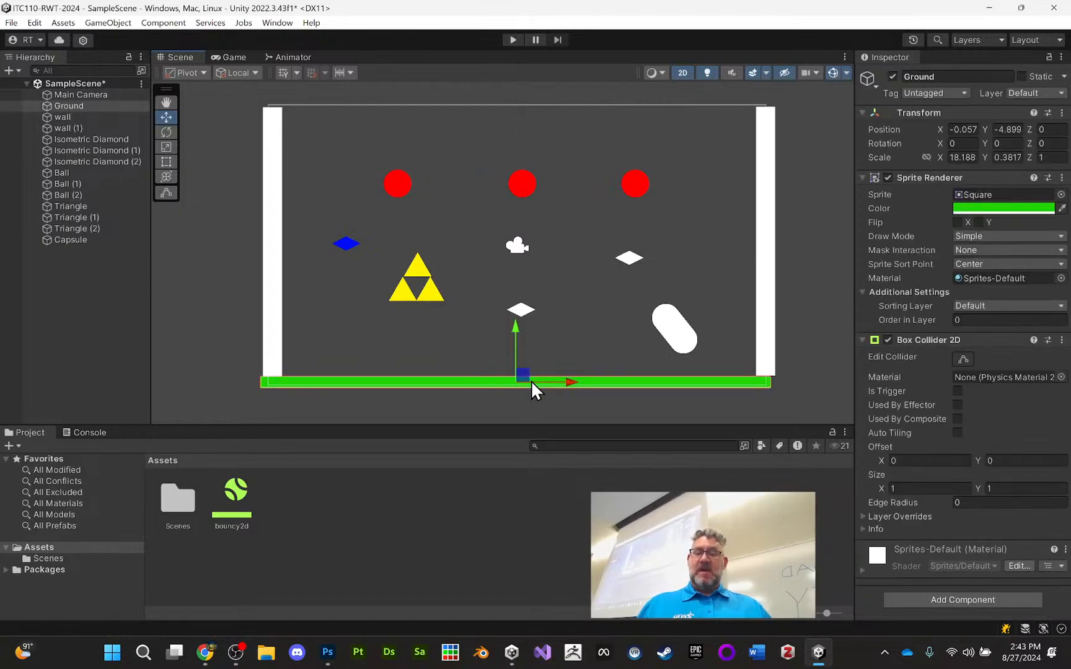
key("ctrl+d")
left_click_drag(515, 328, 524, 51)
left_click(513, 39)
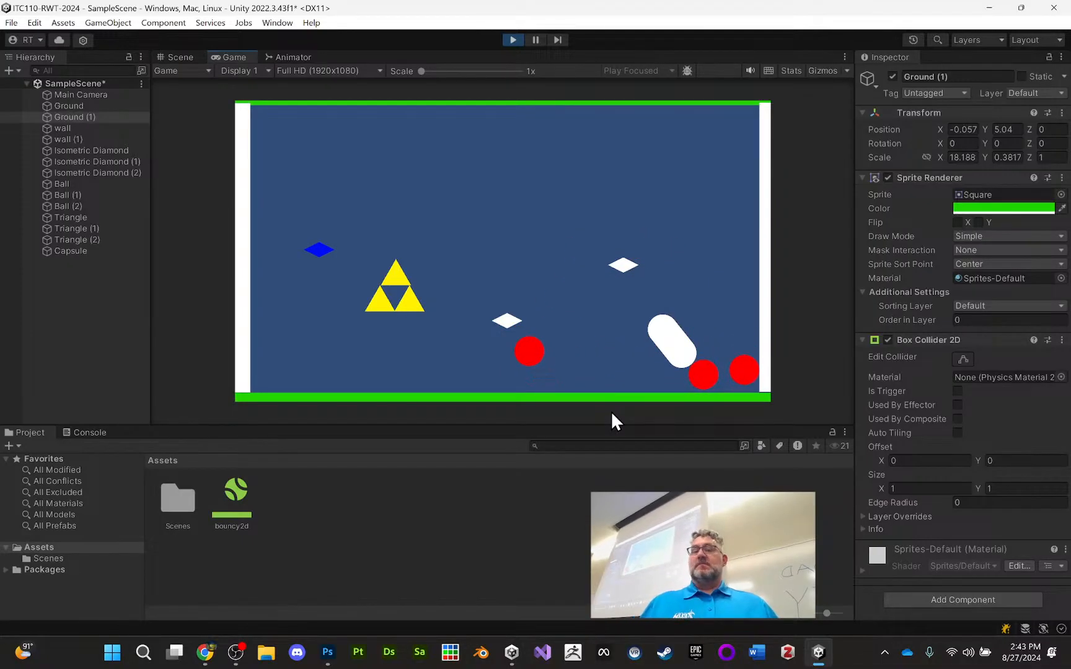
left_click(512, 41)
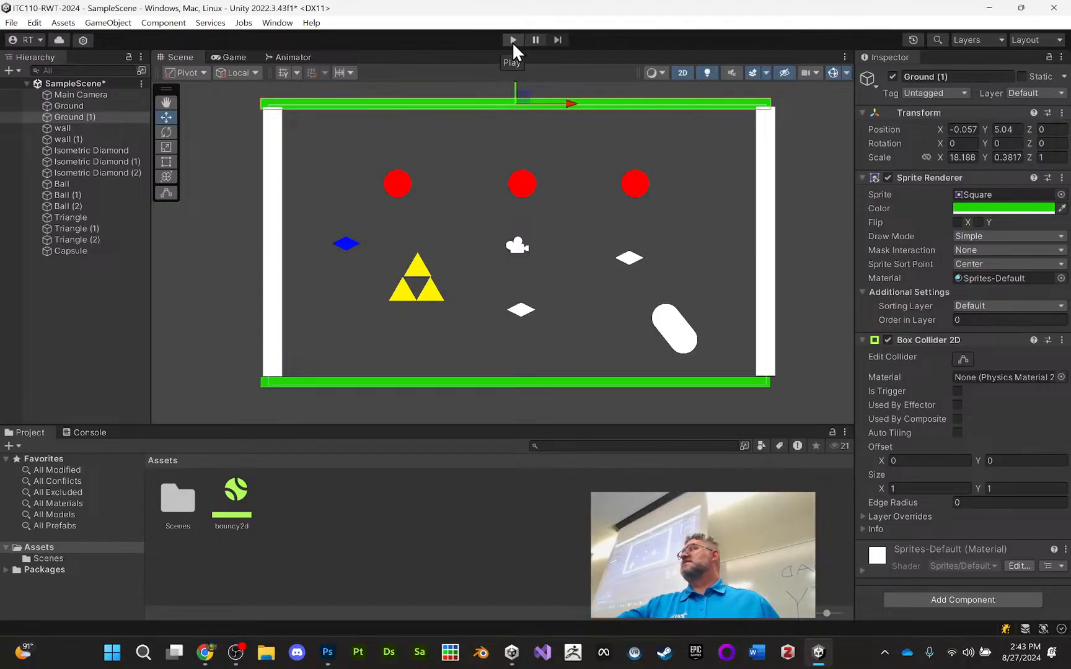
Switch to Chrome and review the Droppy Sprites (Plinko) assignment's build instructions and example video
left_click(205, 652)
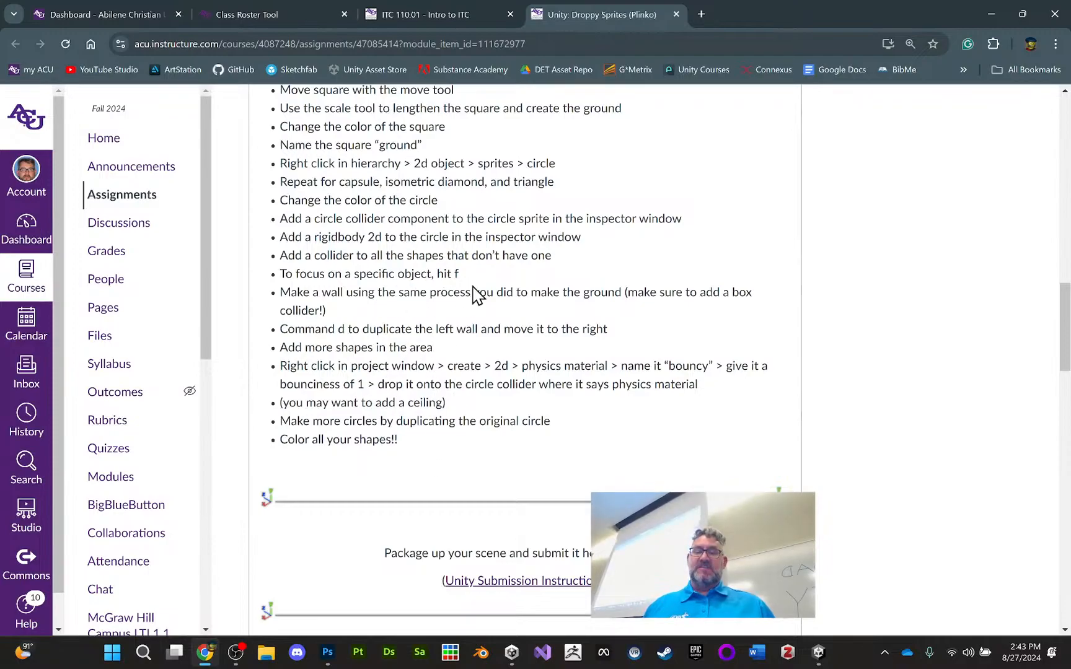
left_click_drag(495, 366, 609, 365)
left_click(609, 366)
scroll(524, 367, "down", 8)
scroll(523, 366, "down", 3)
scroll(530, 368, "up", 5)
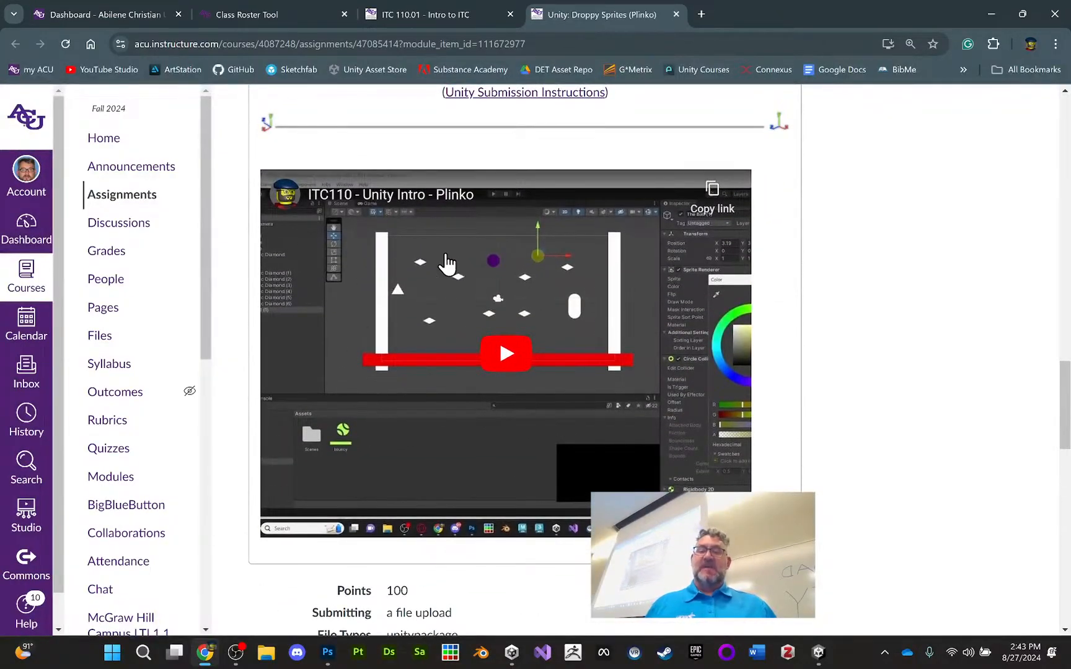
scroll(593, 237, "down", 2)
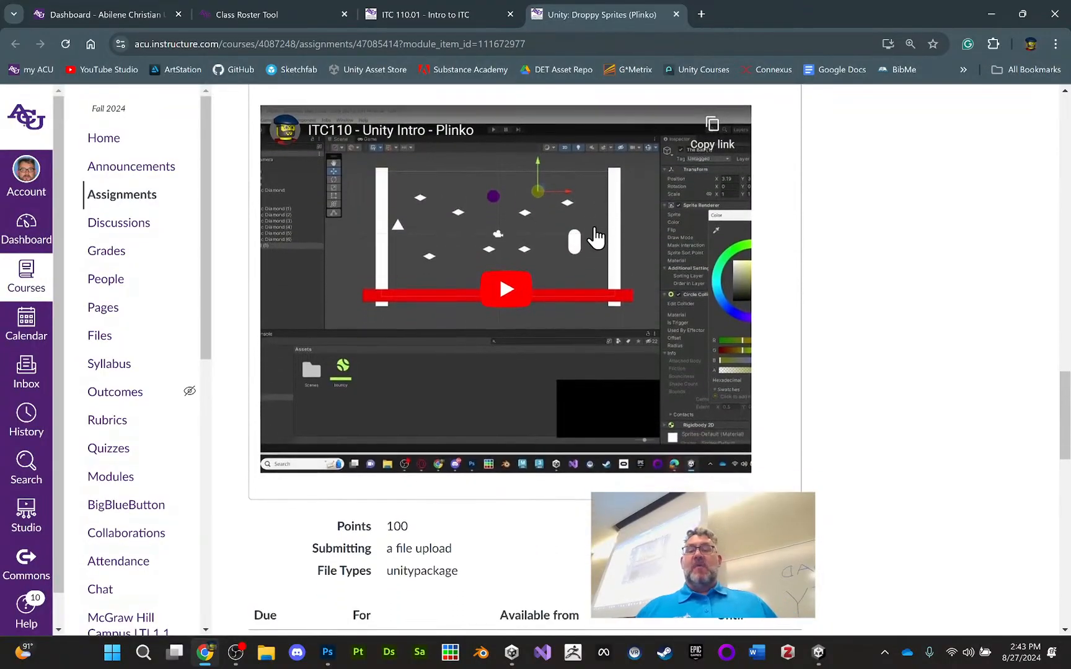
Read through the Plinko Rubric for the naming, sprite, collider, colour and submission criteria
scroll(591, 237, "down", 3)
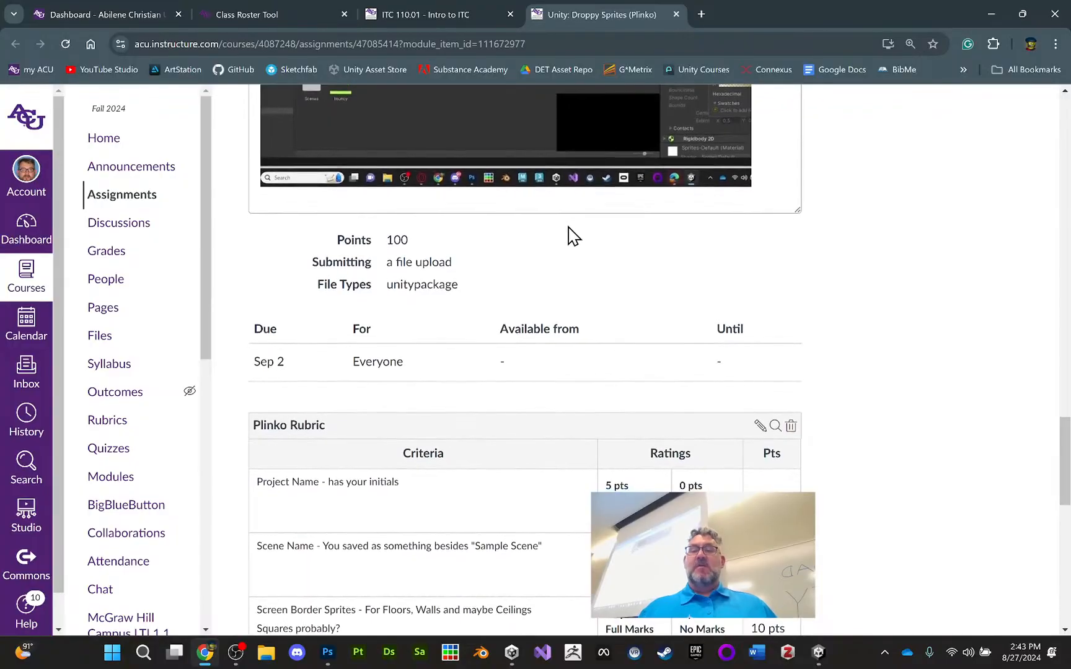
scroll(378, 220, "down", 1)
scroll(388, 266, "down", 4)
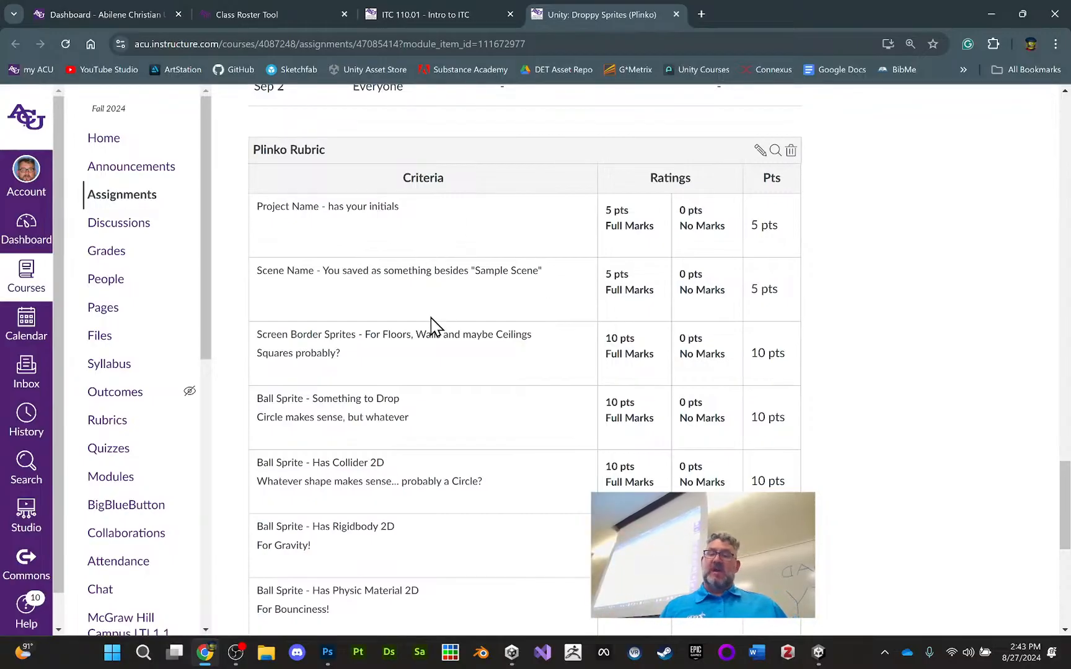
scroll(427, 309, "down", 1)
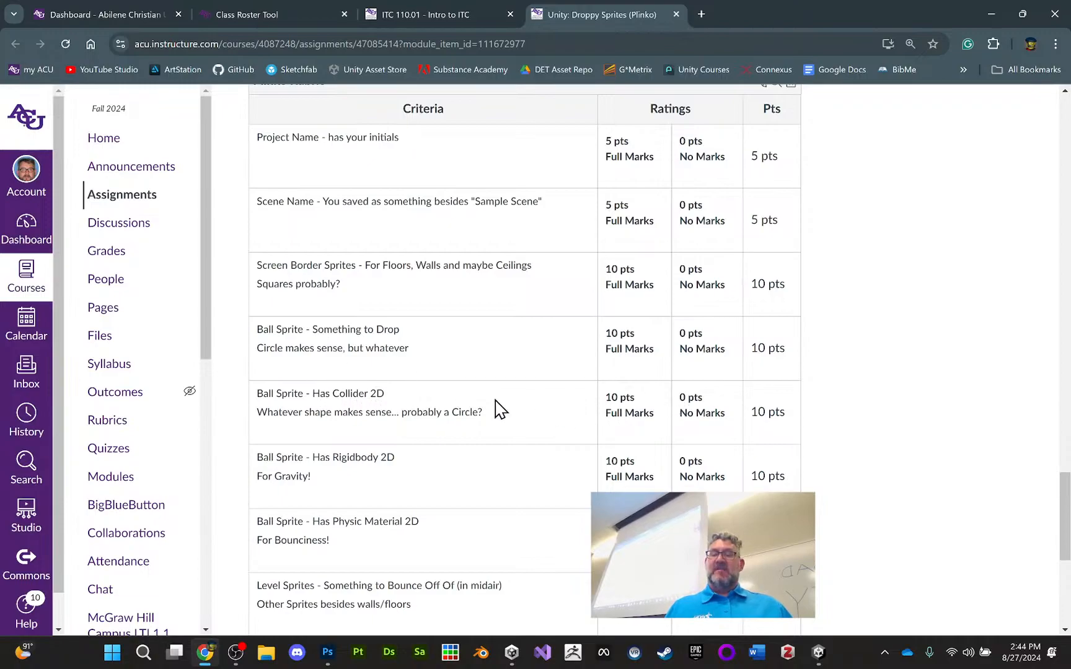
scroll(463, 413, "down", 2)
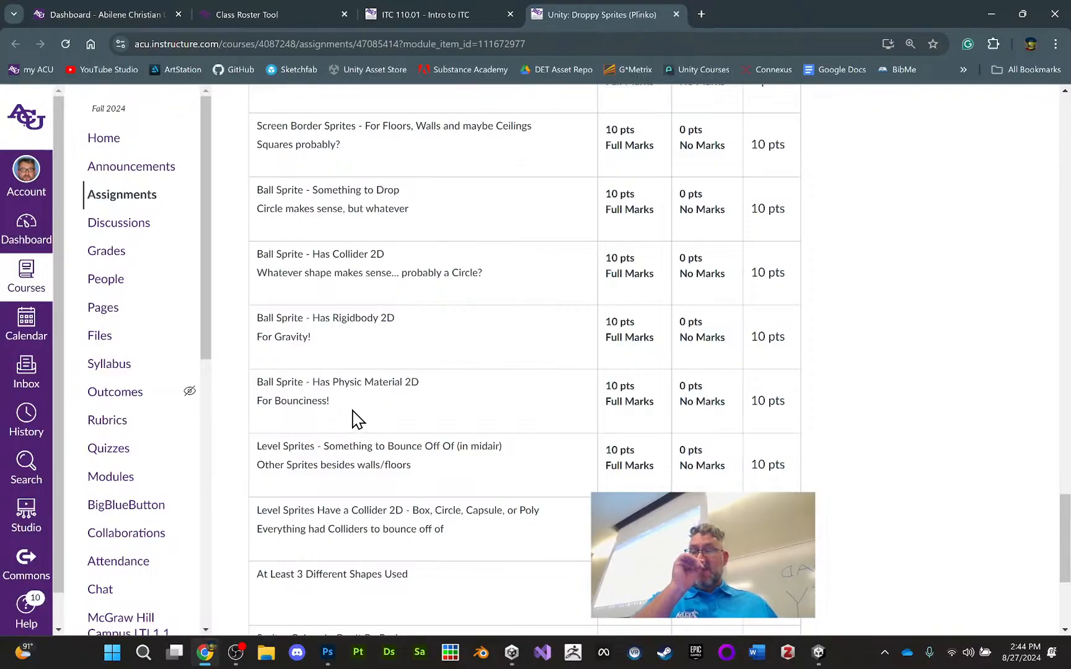
scroll(358, 420, "down", 3)
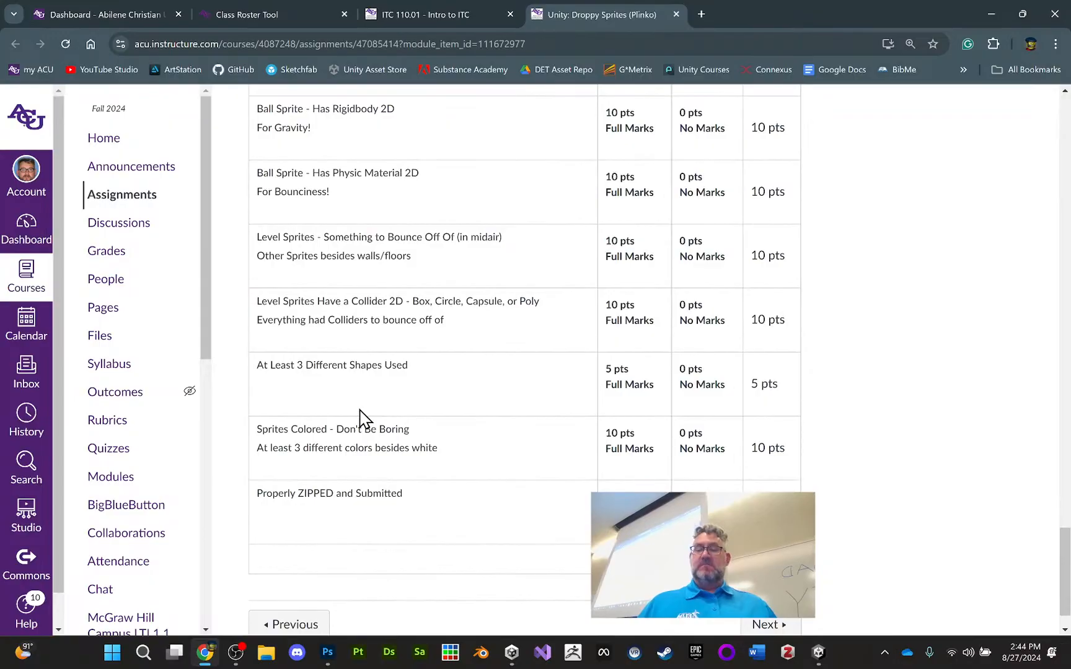
scroll(414, 436, "up", 5)
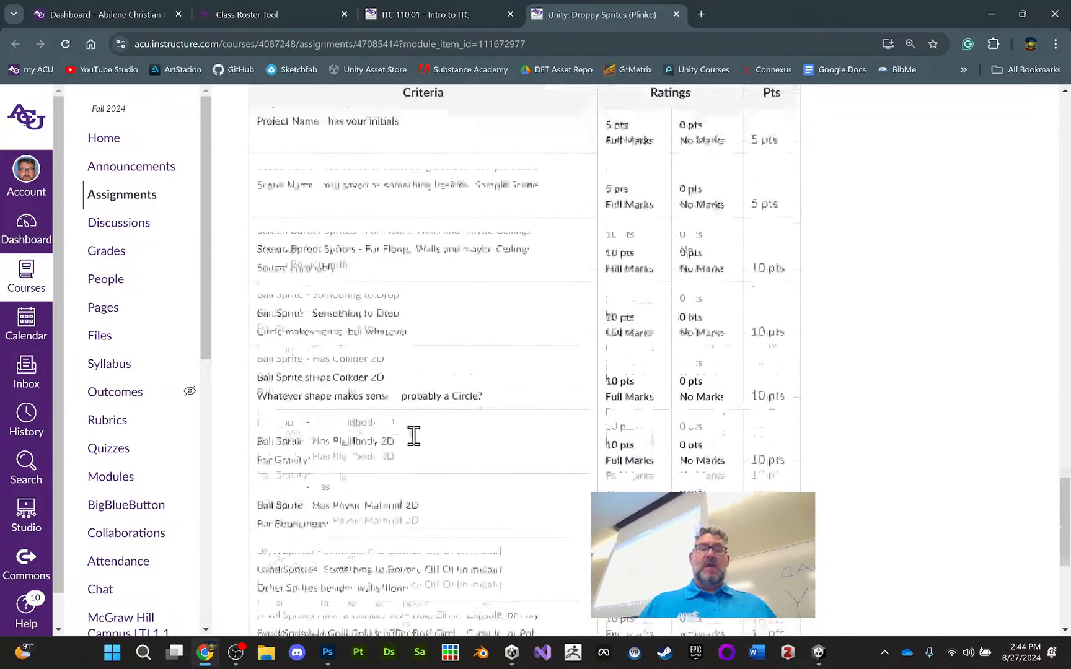
scroll(414, 436, "up", 6)
scroll(516, 435, "up", 5)
Return to Unity and save the scene under the new name ITC110-Plinko_RWT in the Assets Scenes folder
left_click(819, 653)
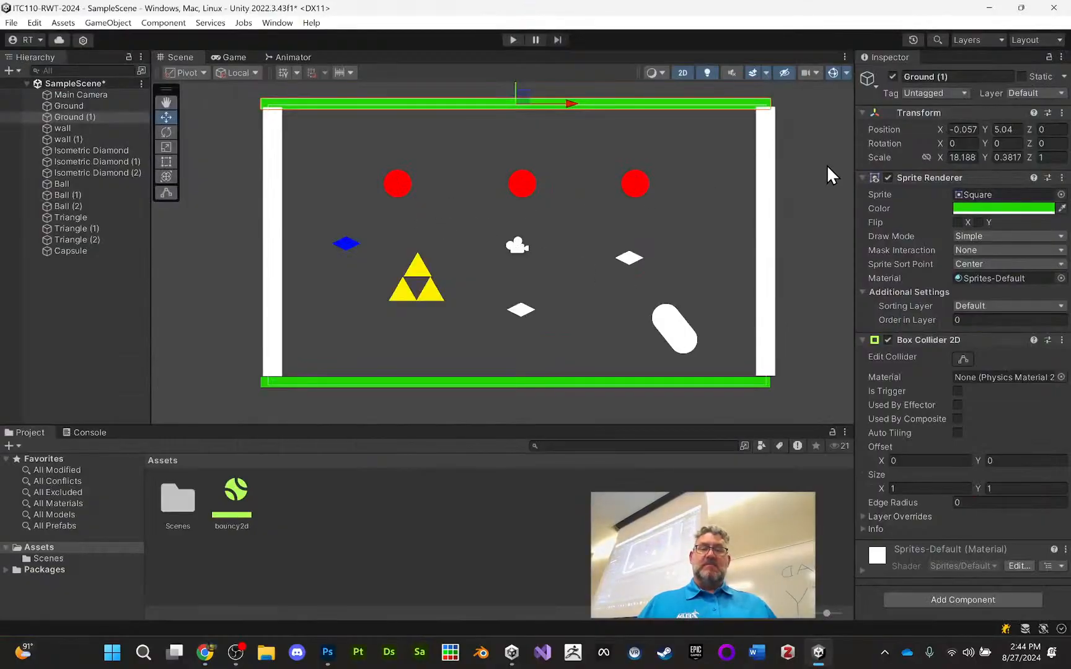
left_click(825, 164)
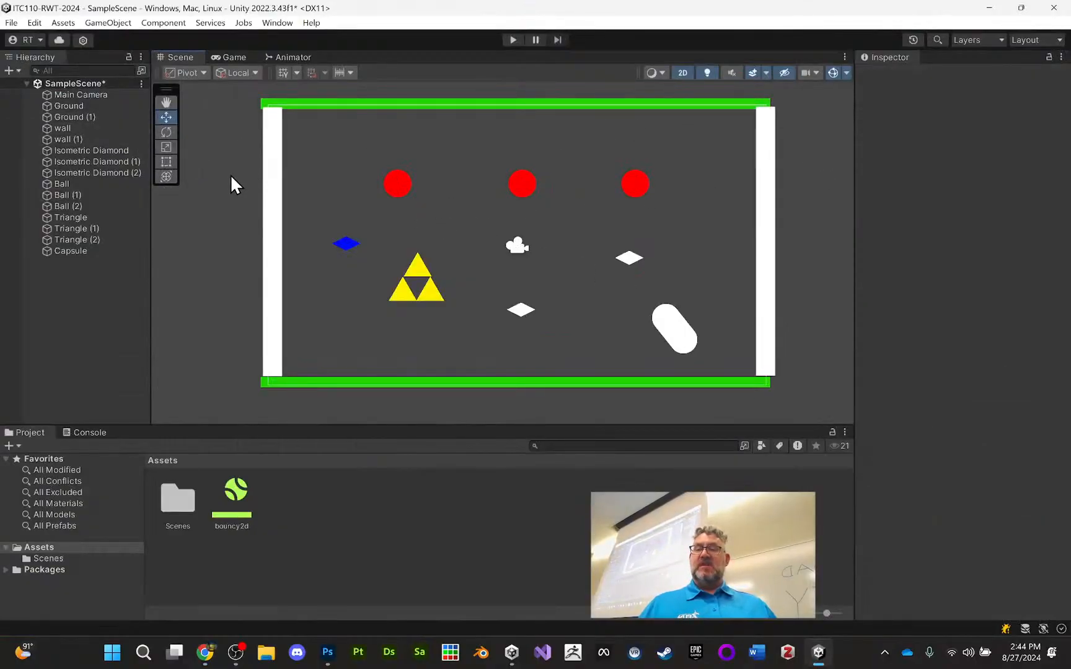
left_click(89, 83)
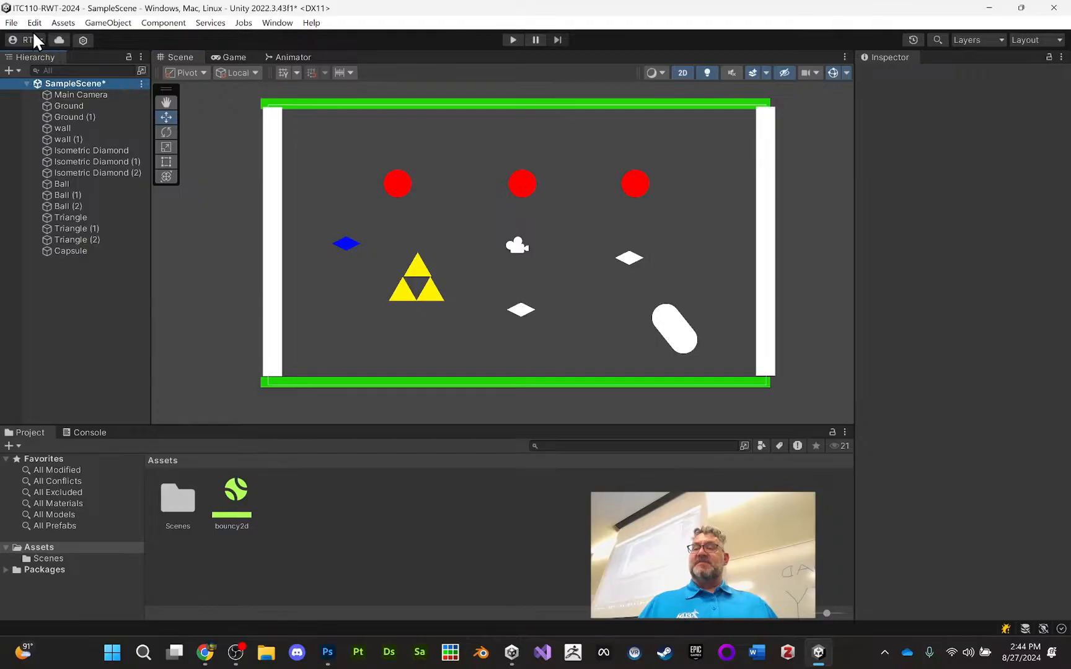
left_click(16, 24)
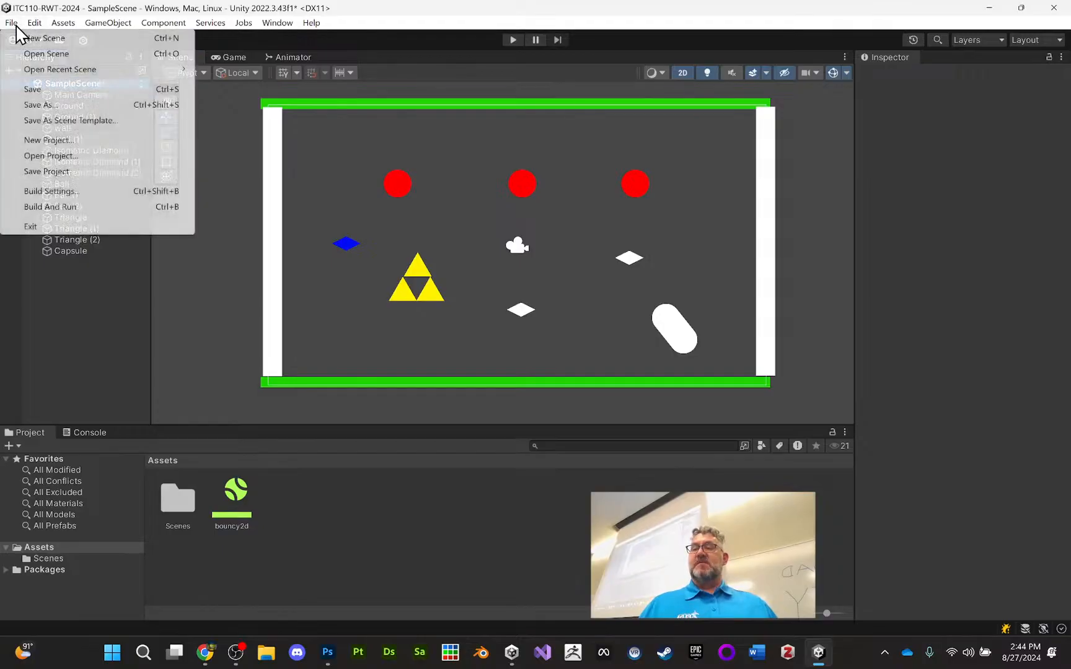
left_click(50, 104)
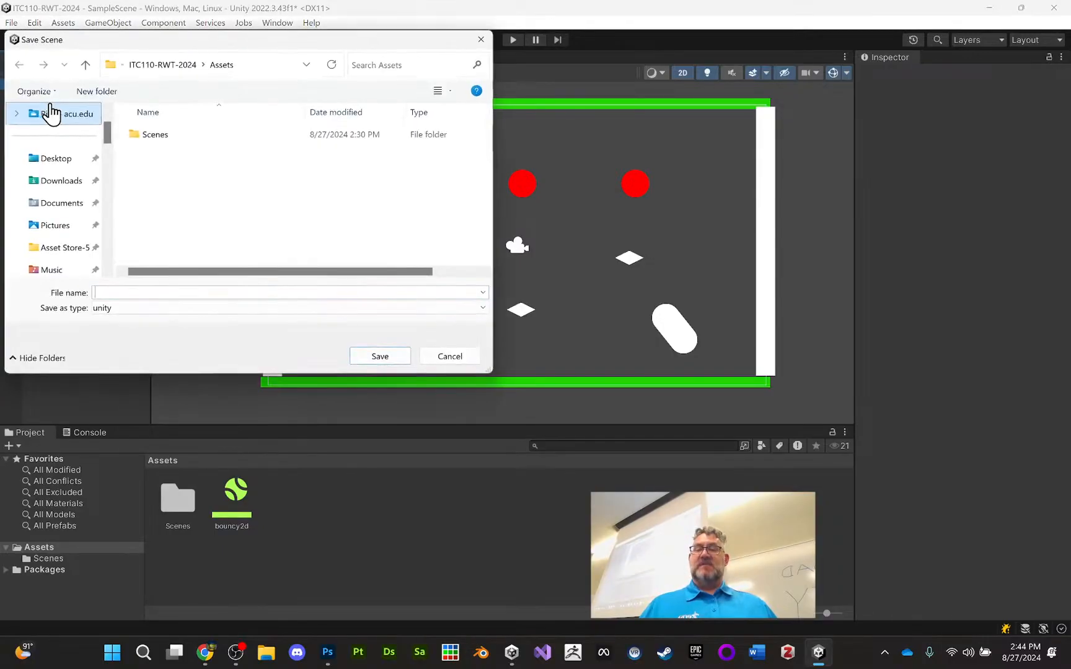
double_click(155, 134)
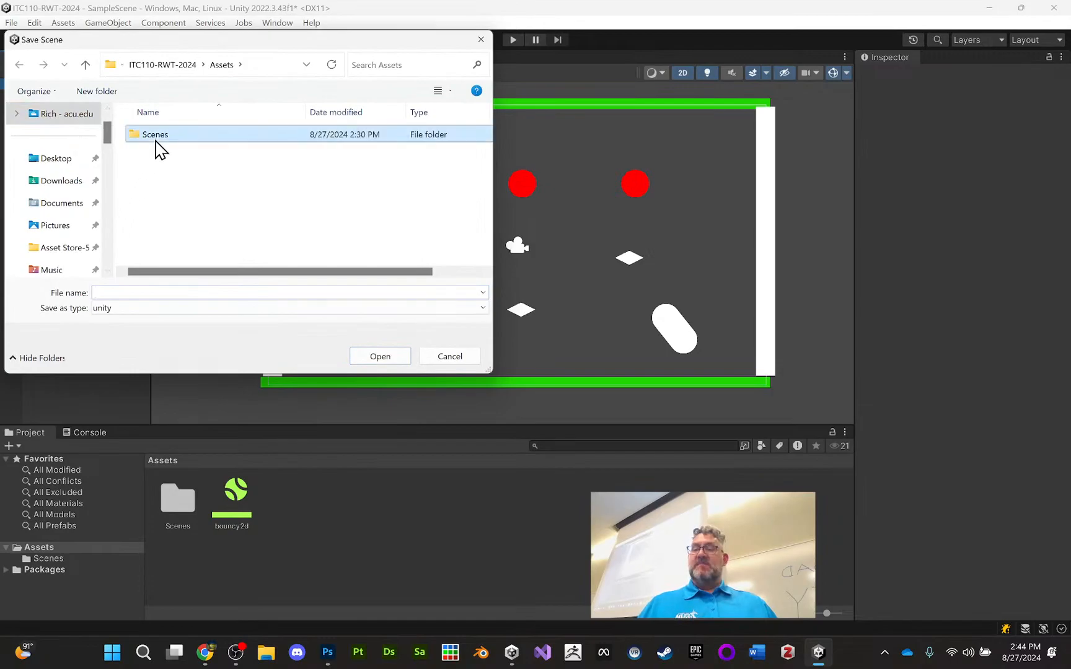
left_click(126, 292)
type("ITC110-Plinko_RWT")
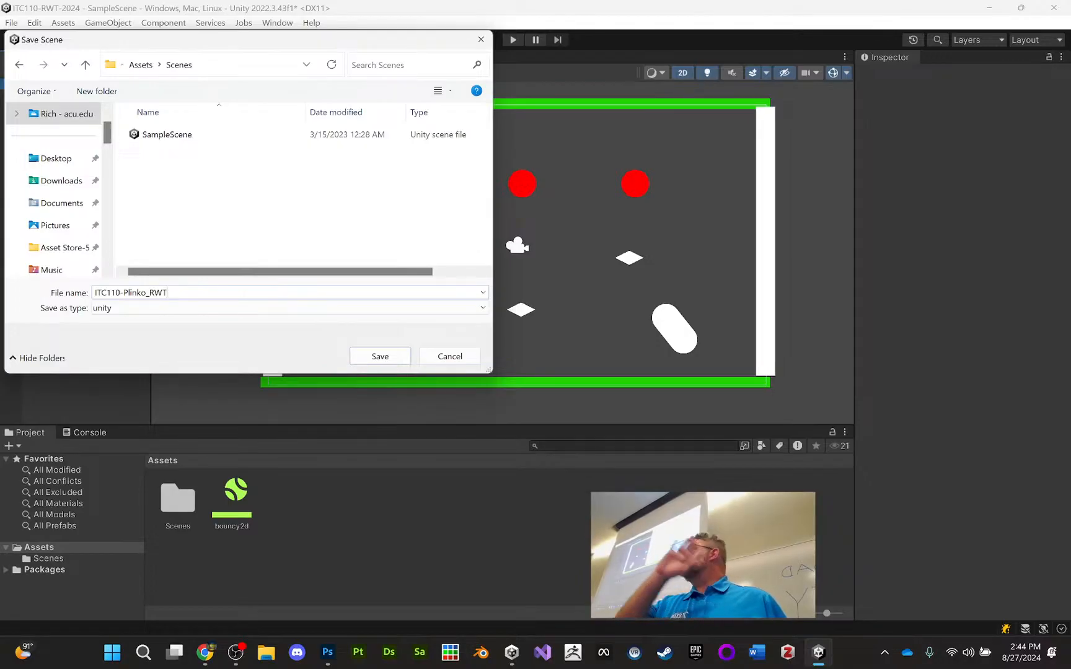
key("Return")
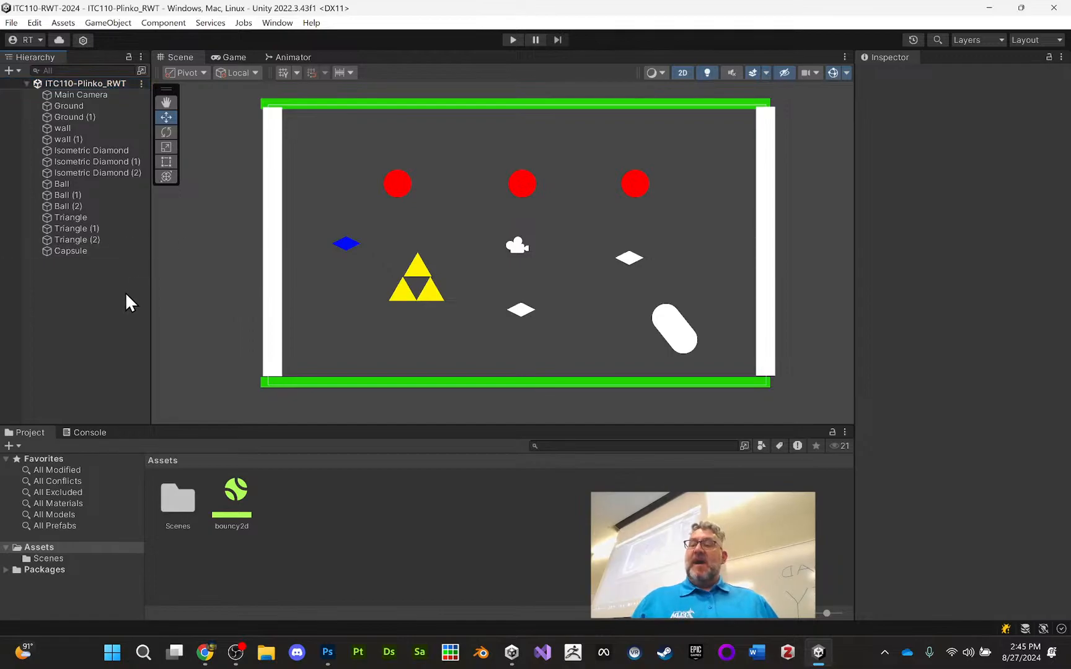
Export the ITC110-Plinko_RWT scene from the Scenes folder, including dependencies, as a unitypackage named plinko_110-2014-rwt on the Desktop
left_click(76, 559)
left_click(187, 501)
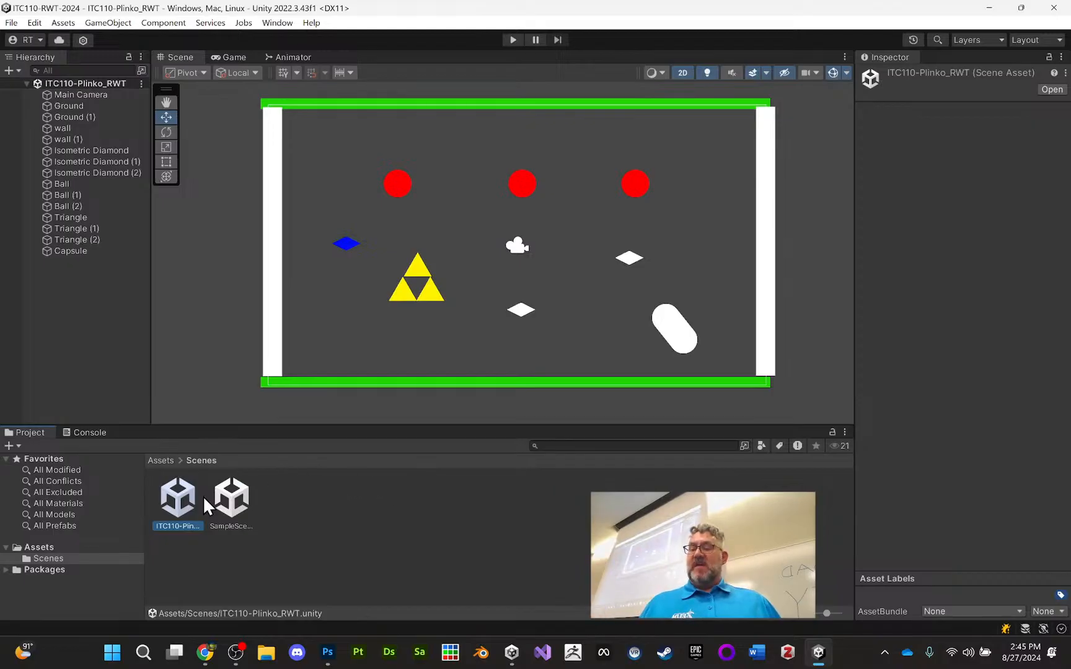
left_click(328, 530)
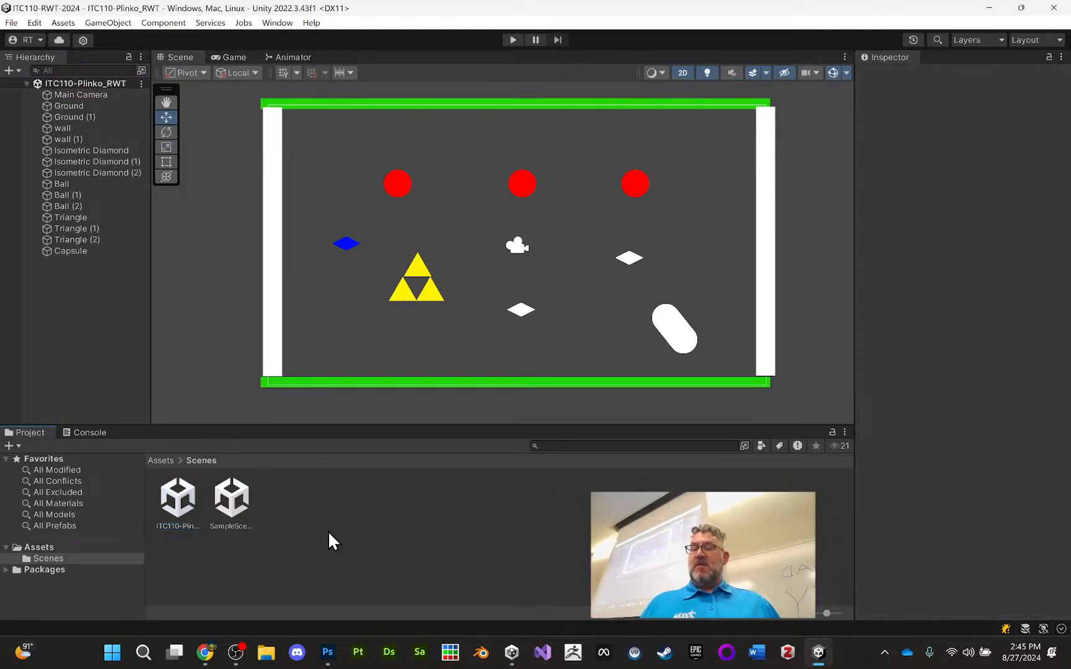
right_click(177, 503)
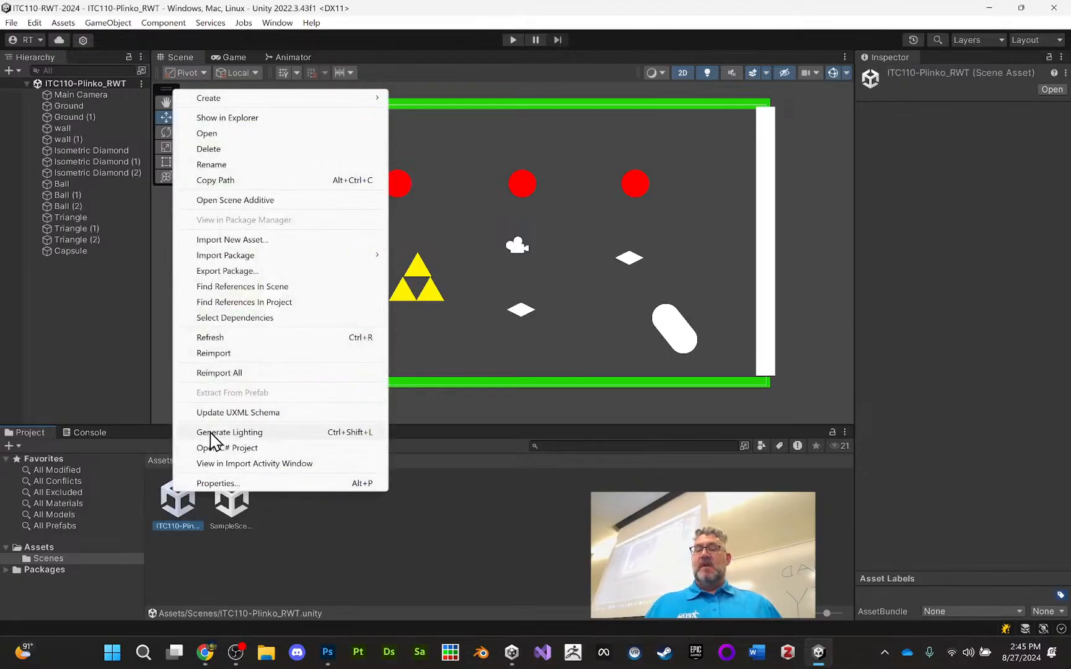
left_click(260, 273)
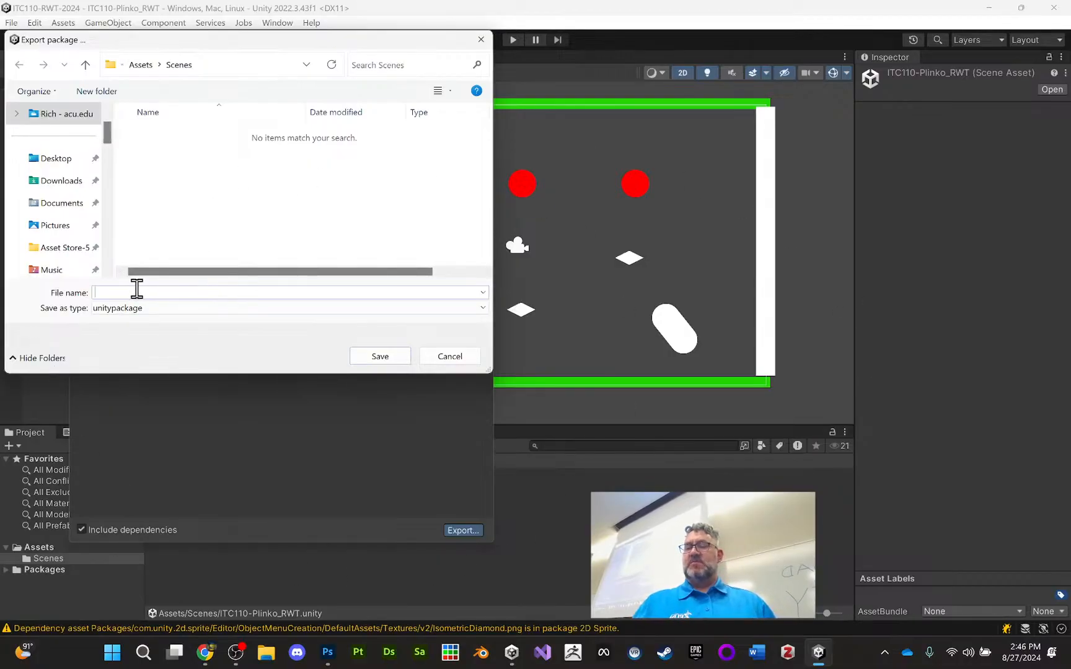
left_click(65, 163)
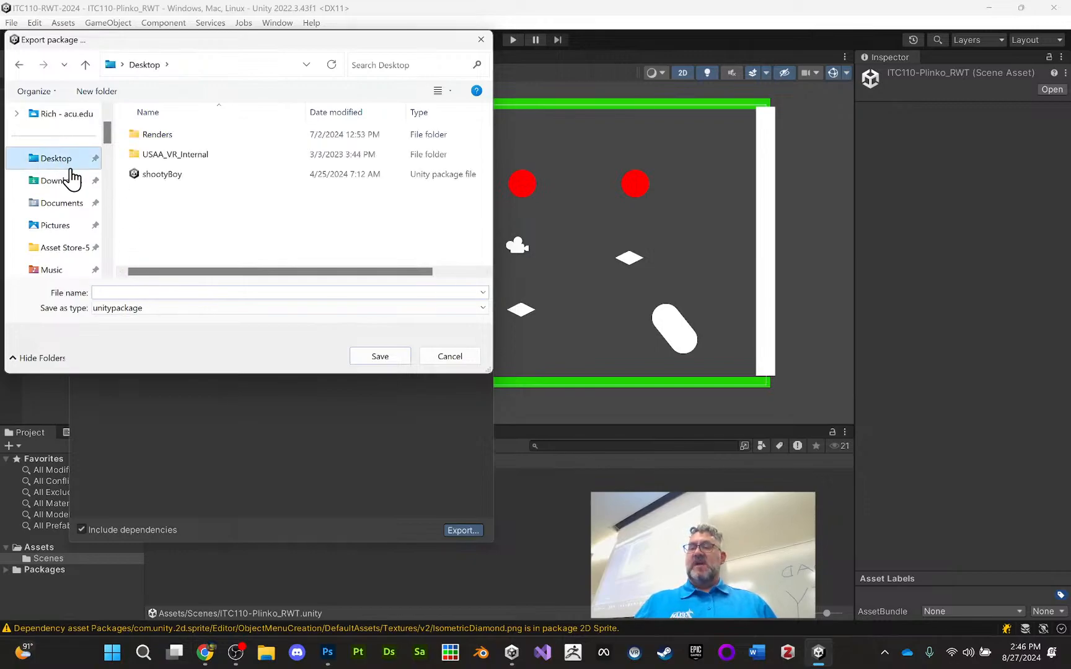
left_click(118, 291)
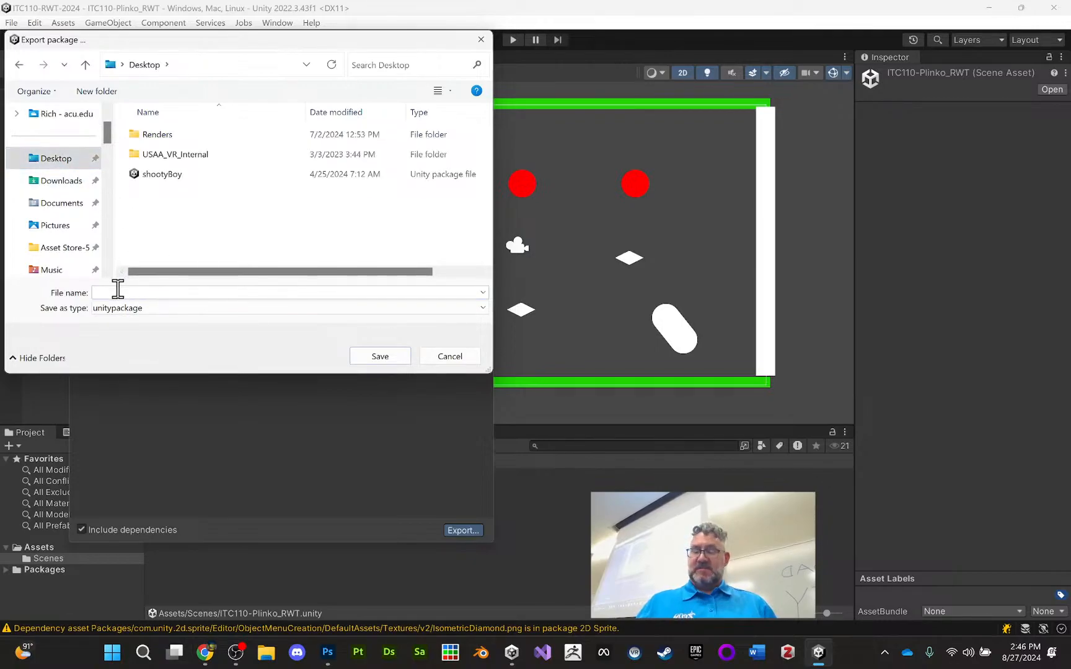
type("plinko_110-2014-rwt")
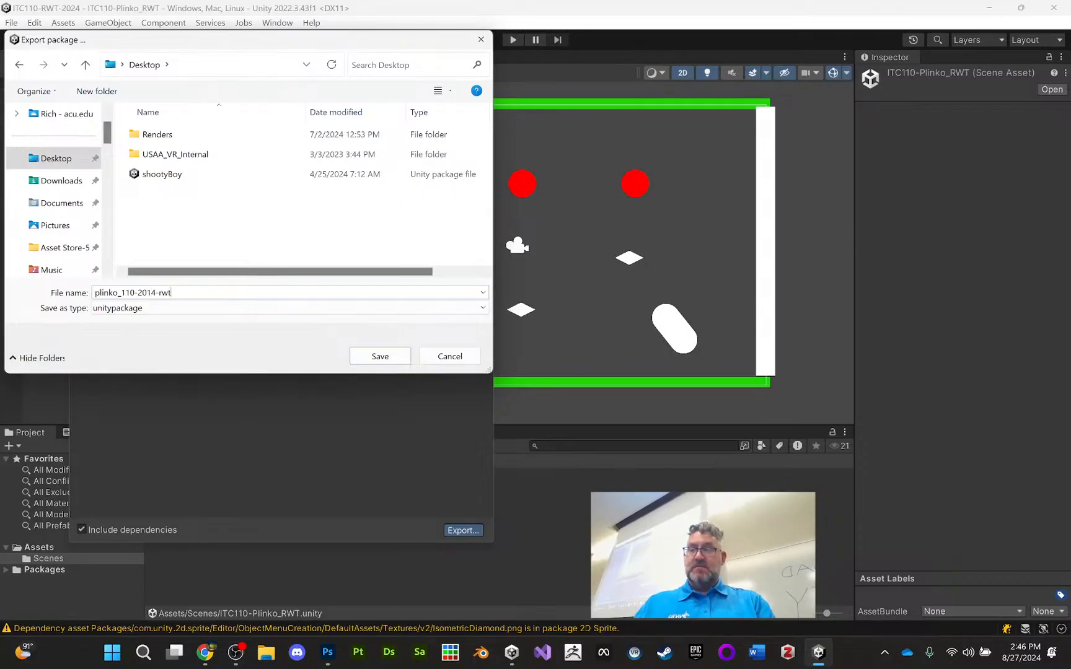
key("Return")
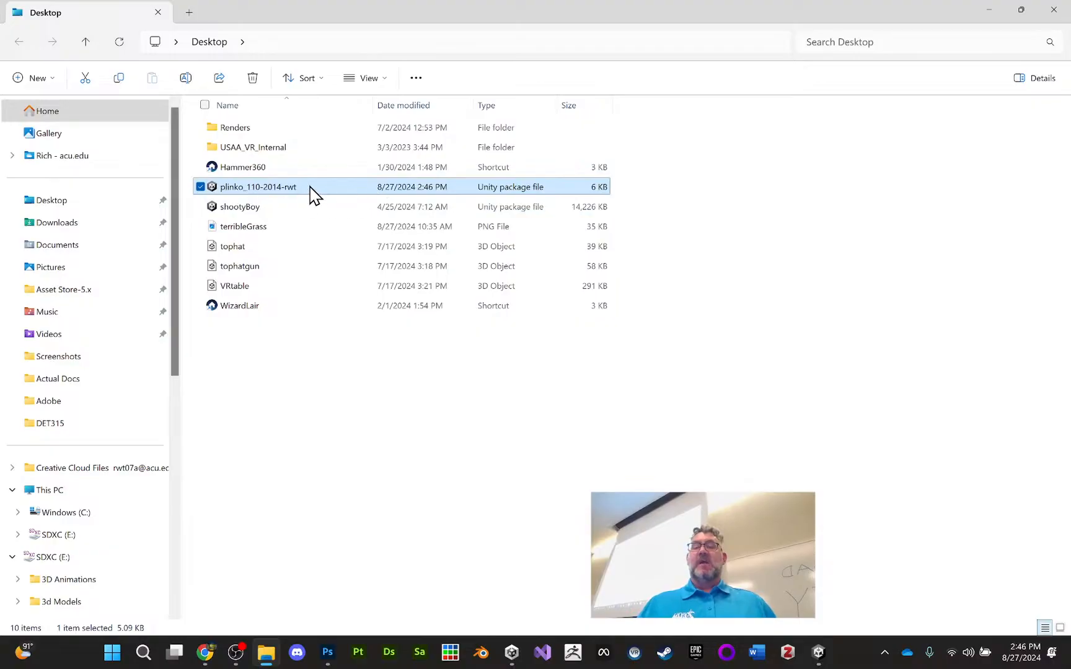
Locate the exported plinko_110-2014-rwt package in the Desktop folder in File Explorer and return to Unity
right_click_drag(283, 189, 280, 187)
left_click(311, 383)
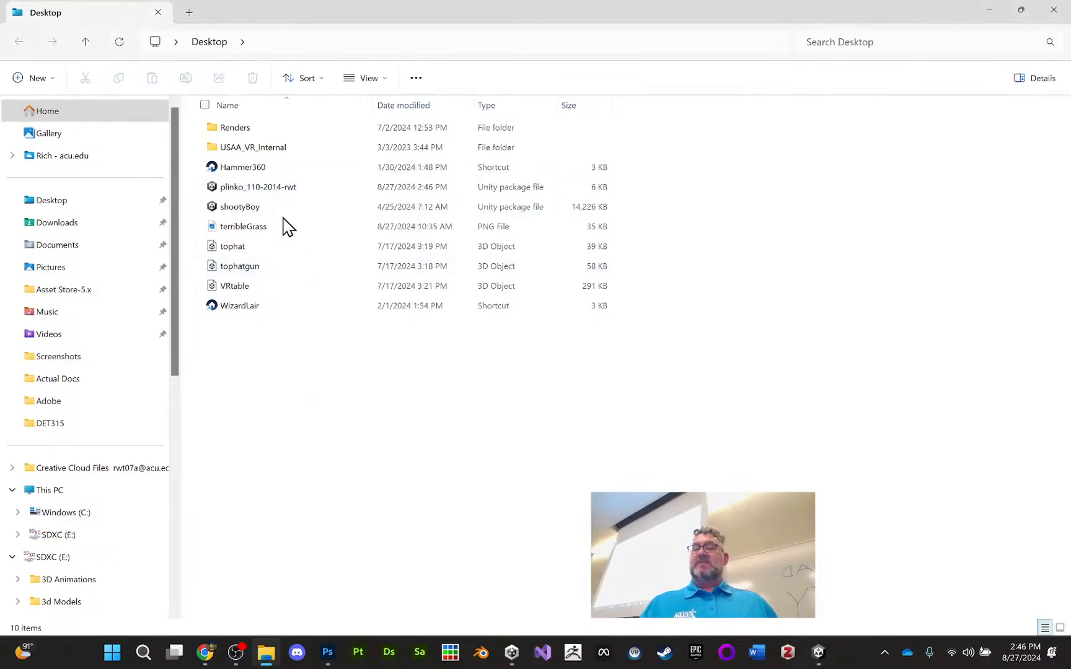
left_click(260, 184)
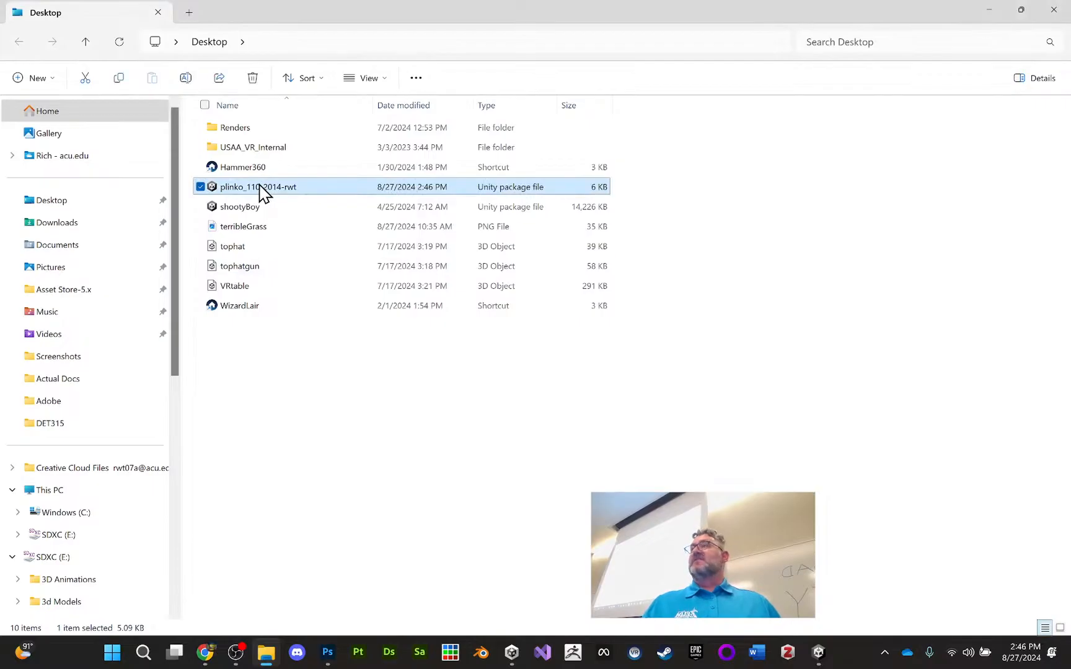
left_click(988, 11)
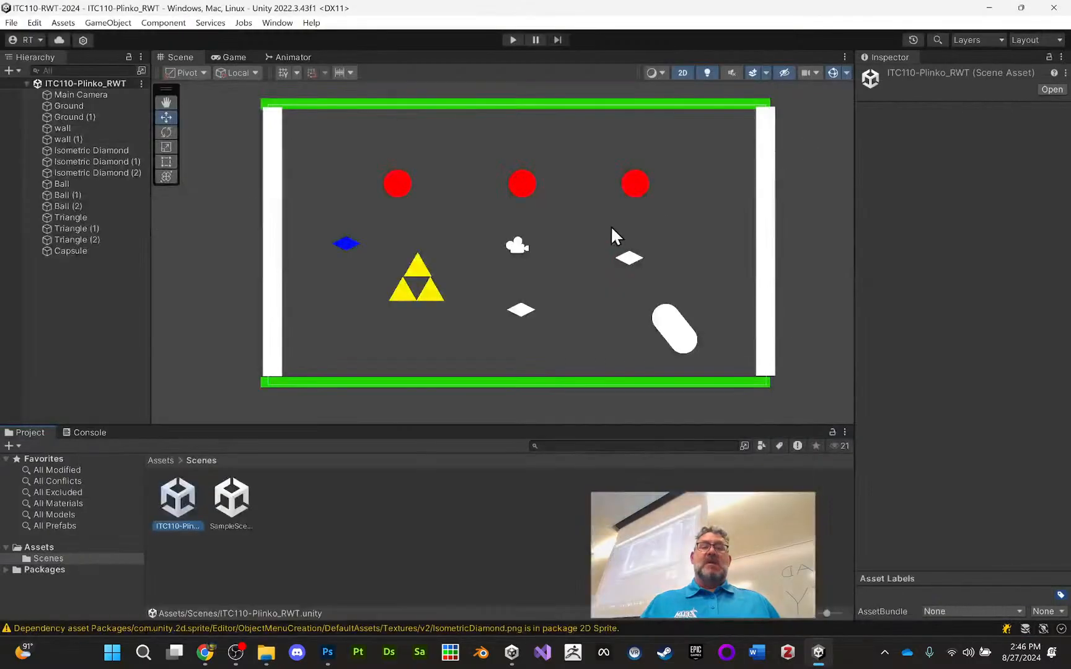